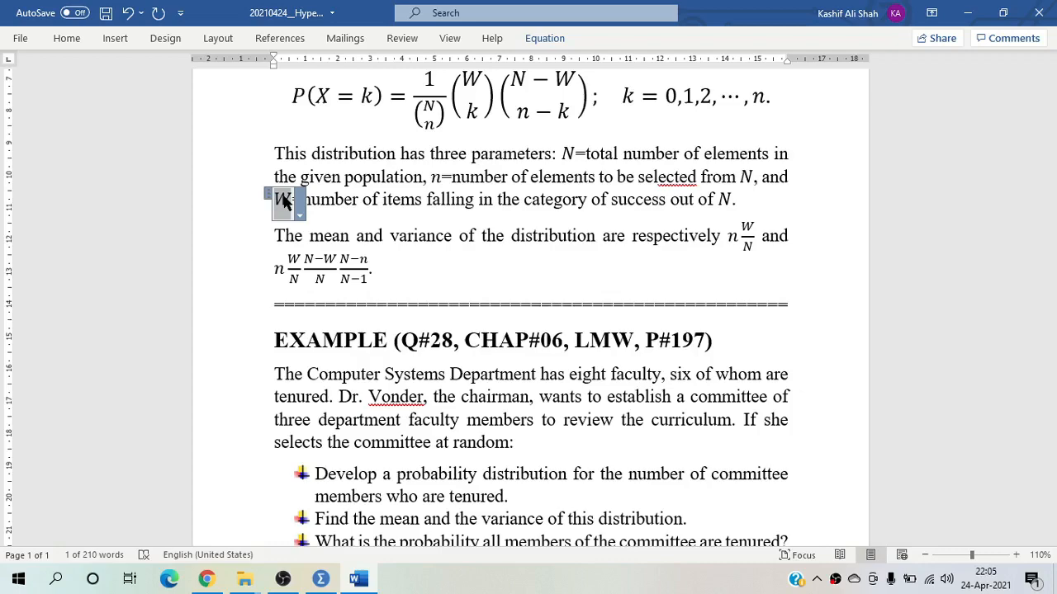
Review the definitions of the hypergeometric parameters N, n and W and the formulas for the mean and variance
left_click(721, 199)
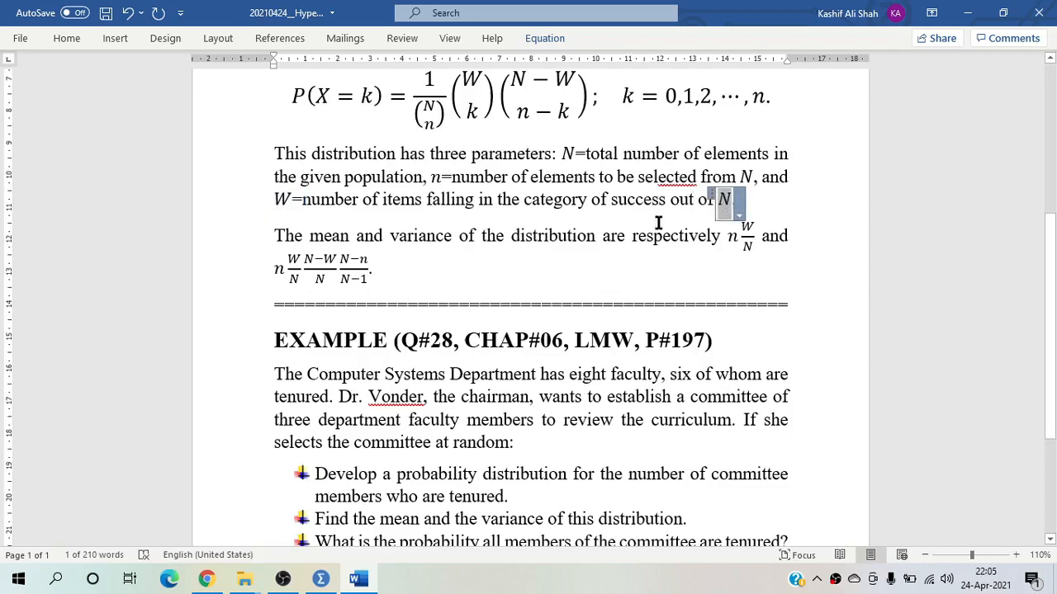
left_click(275, 200)
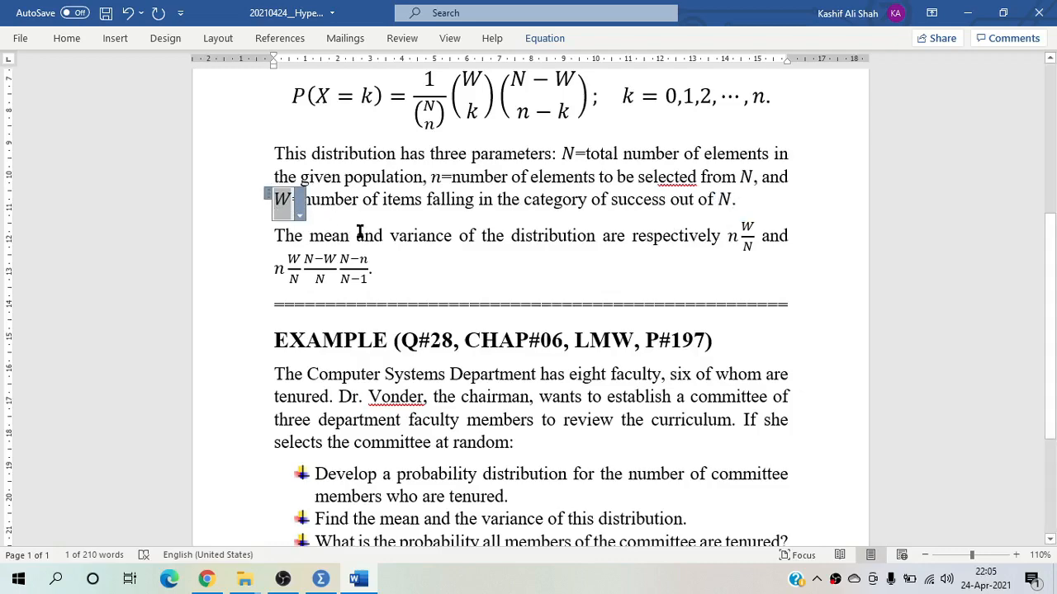
left_click(285, 177)
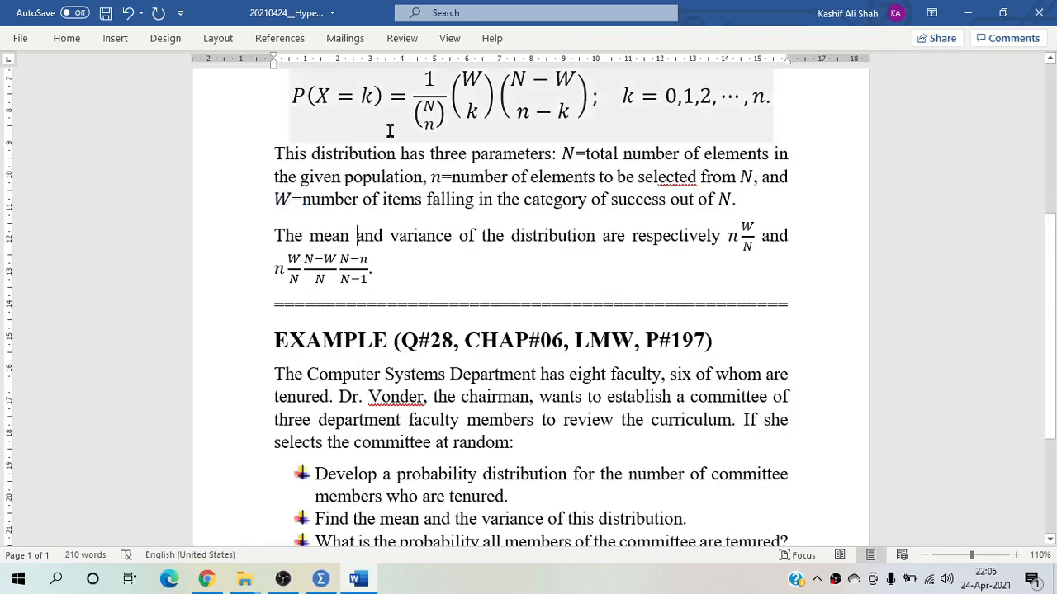
left_click(754, 244)
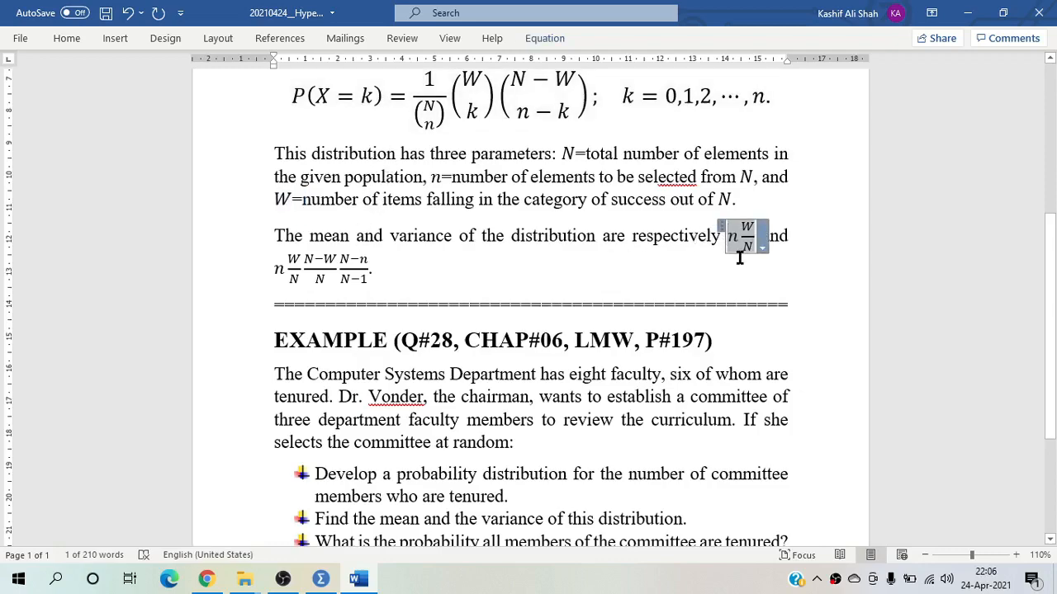
left_click_drag(276, 268, 295, 276)
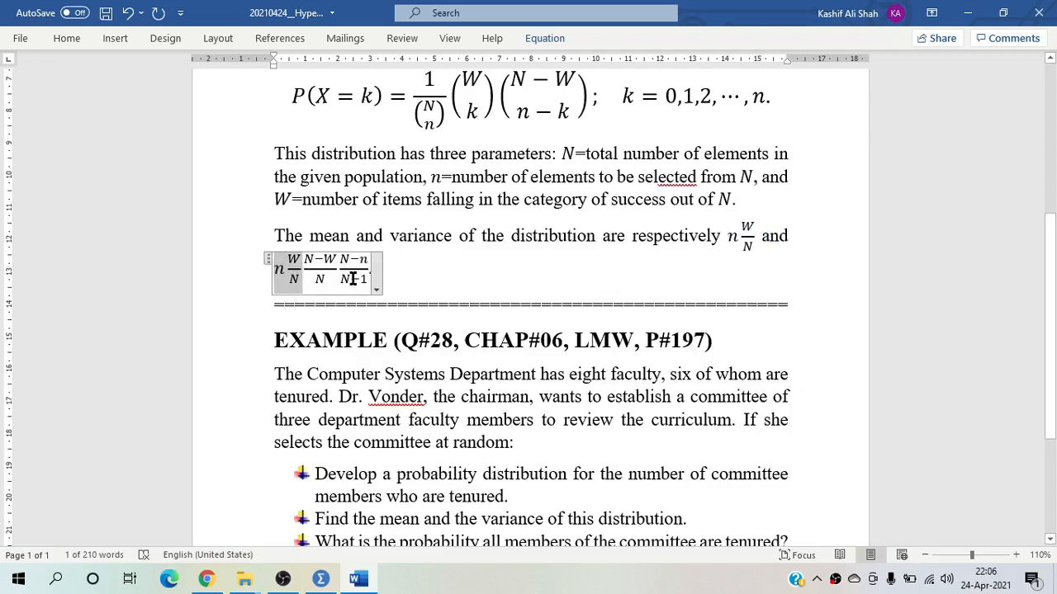
left_click(393, 272)
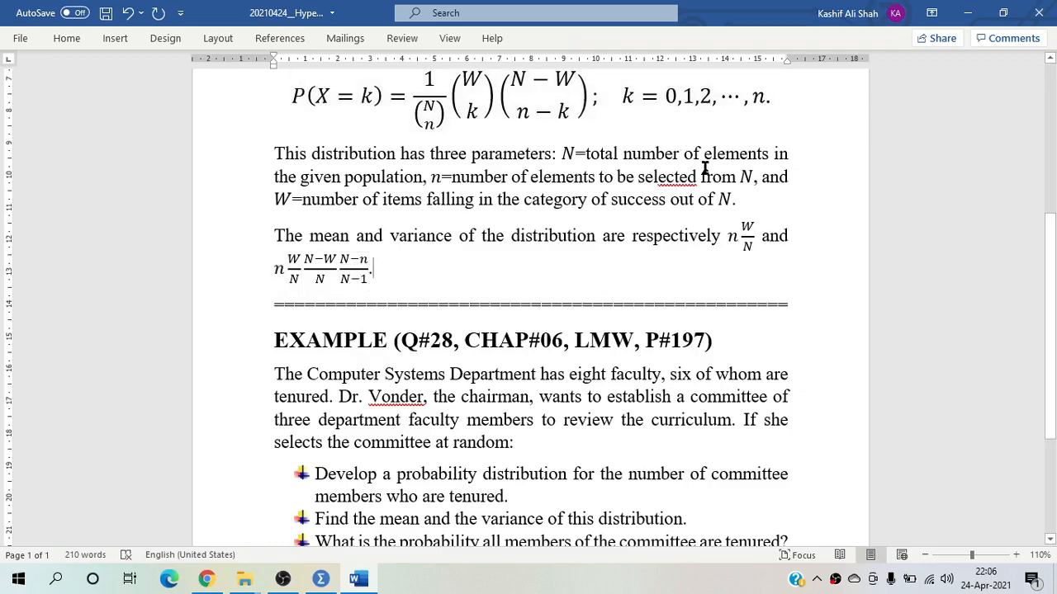
left_click(747, 239)
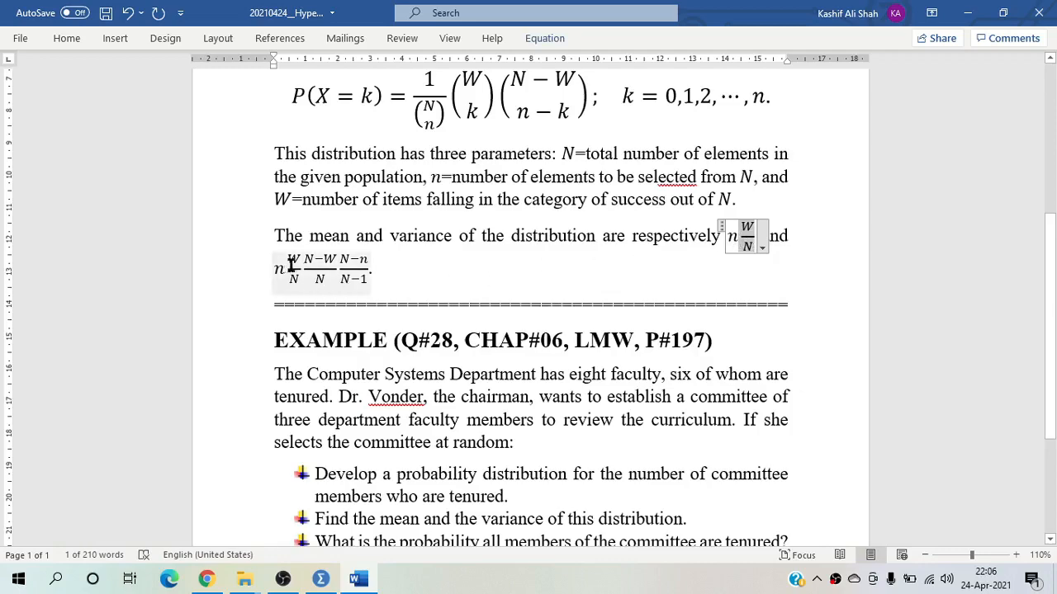
left_click_drag(296, 269, 334, 273)
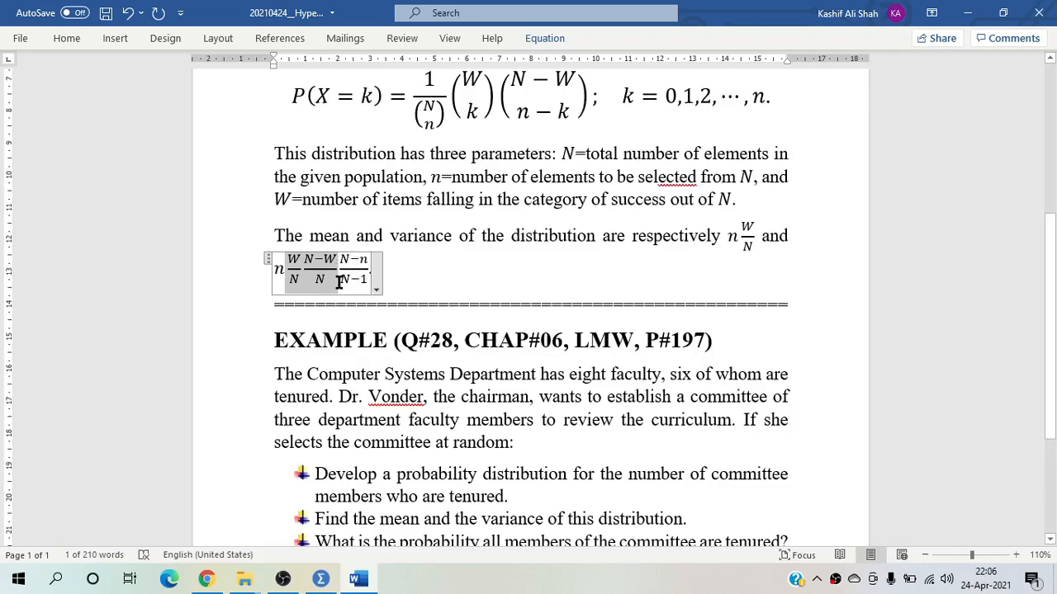
Read the faculty committee example and match its wording to the given parameters N, n and W
scroll(567, 260, "down", 4)
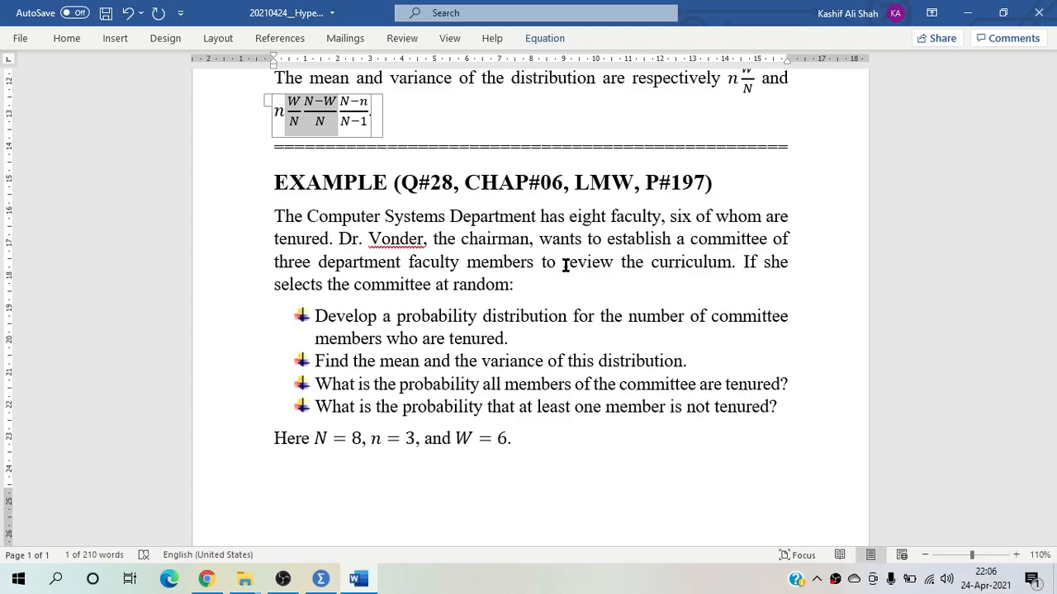
double_click(674, 218)
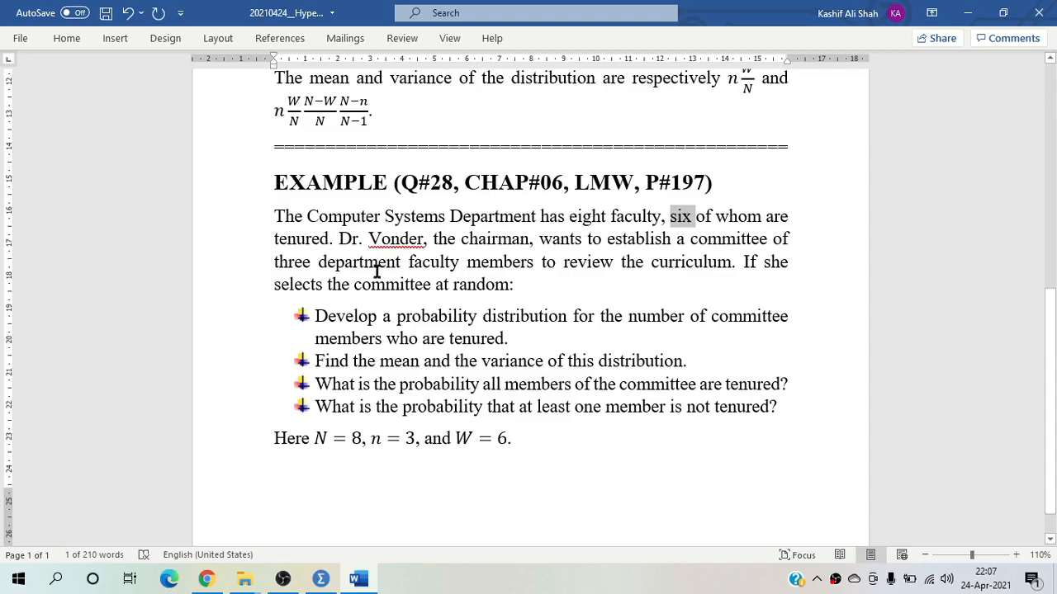
left_click_drag(275, 263, 498, 264)
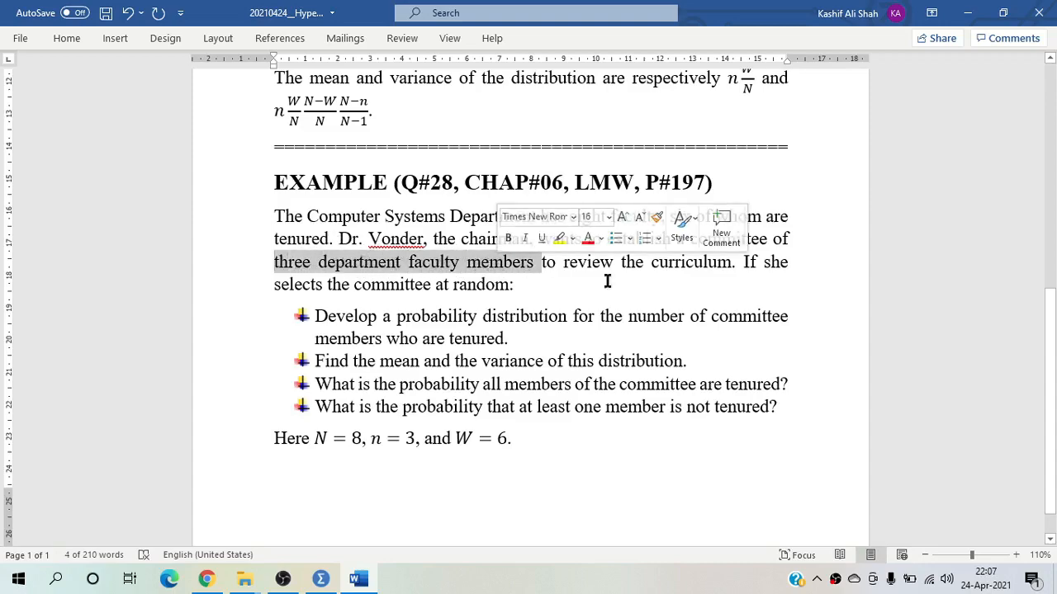
left_click_drag(651, 262, 733, 263)
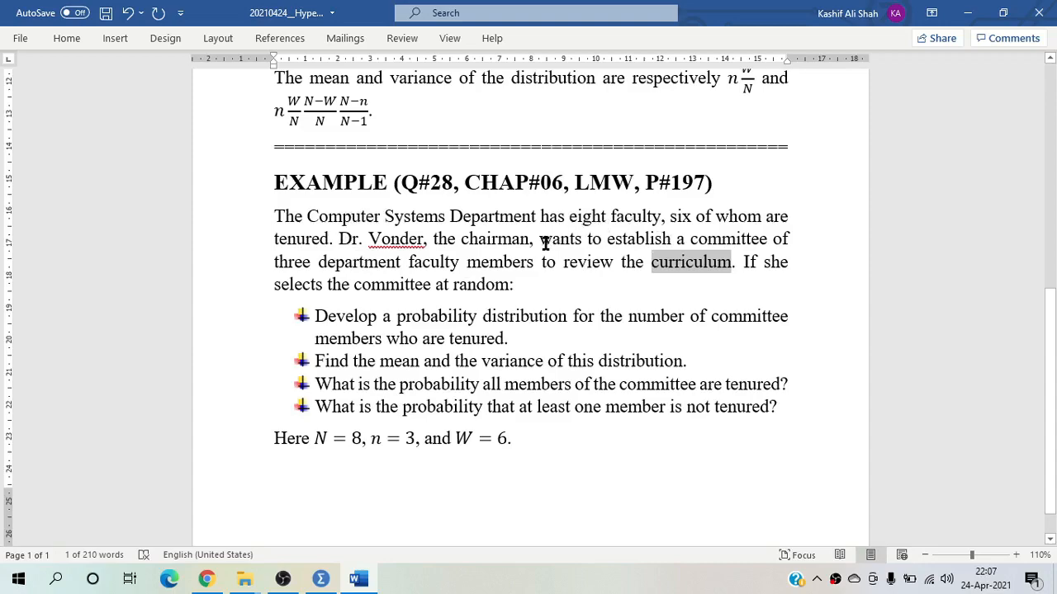
left_click(344, 439)
left_click_drag(344, 439, 358, 438)
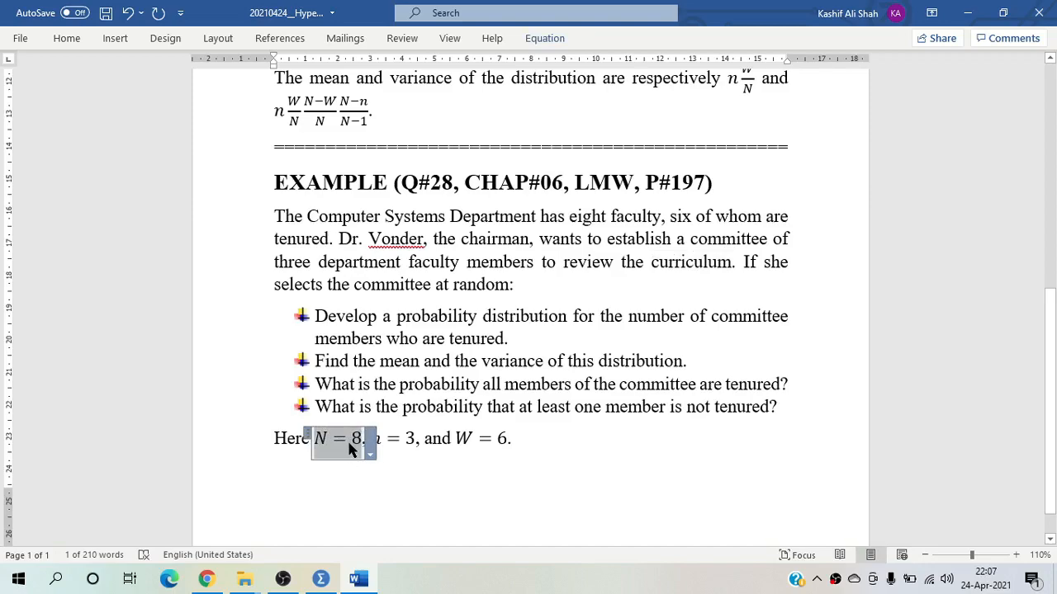
left_click(692, 238)
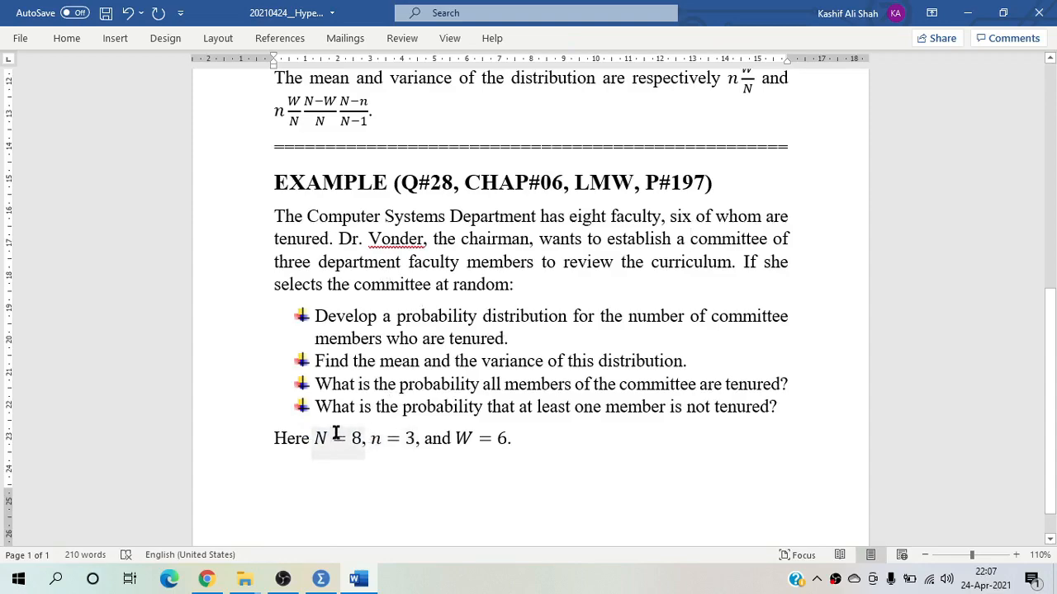
left_click(393, 440)
mouse_move(394, 440)
left_mouse_down()
mouse_move(415, 439)
mouse_move(405, 448)
left_mouse_up()
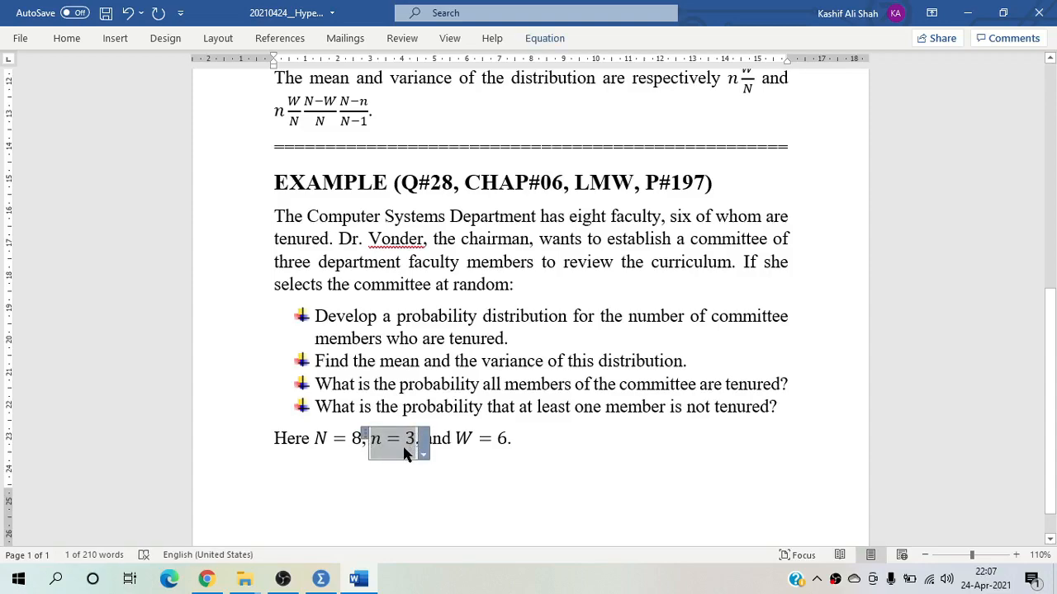
left_click_drag(317, 439, 360, 438)
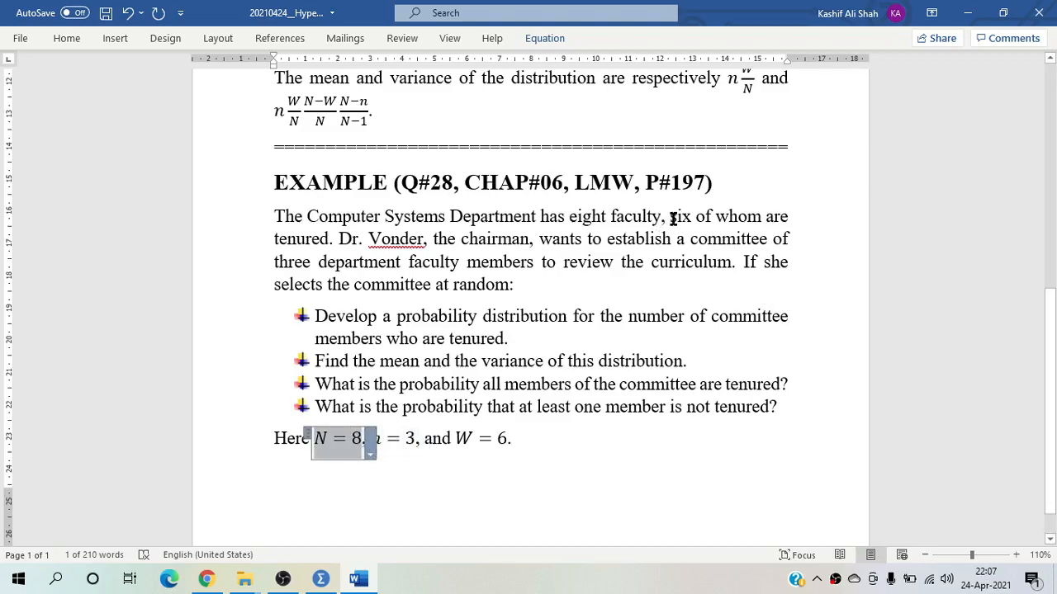
left_click_drag(671, 217, 755, 221)
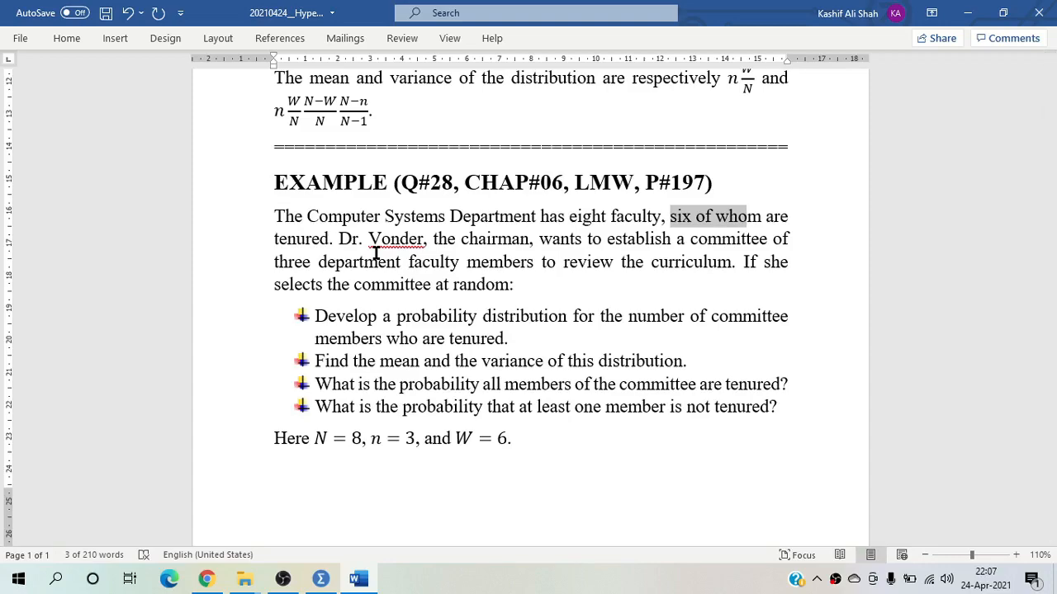
Read the random-selection condition and the listed questions on the distribution, its mean and variance, and the committee probabilities
scroll(434, 242, "down", 1)
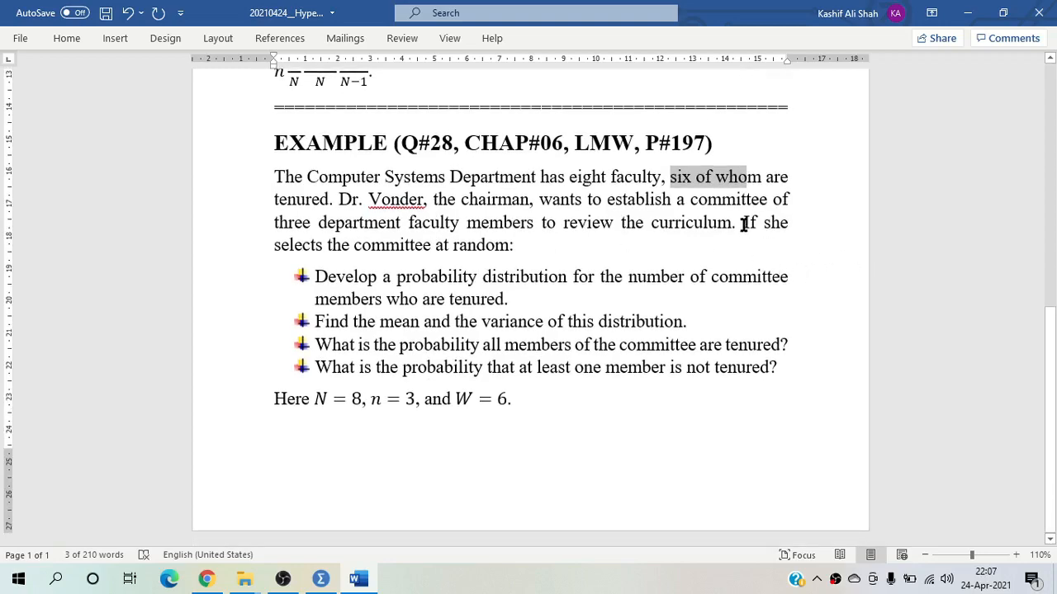
left_click_drag(744, 225, 780, 230)
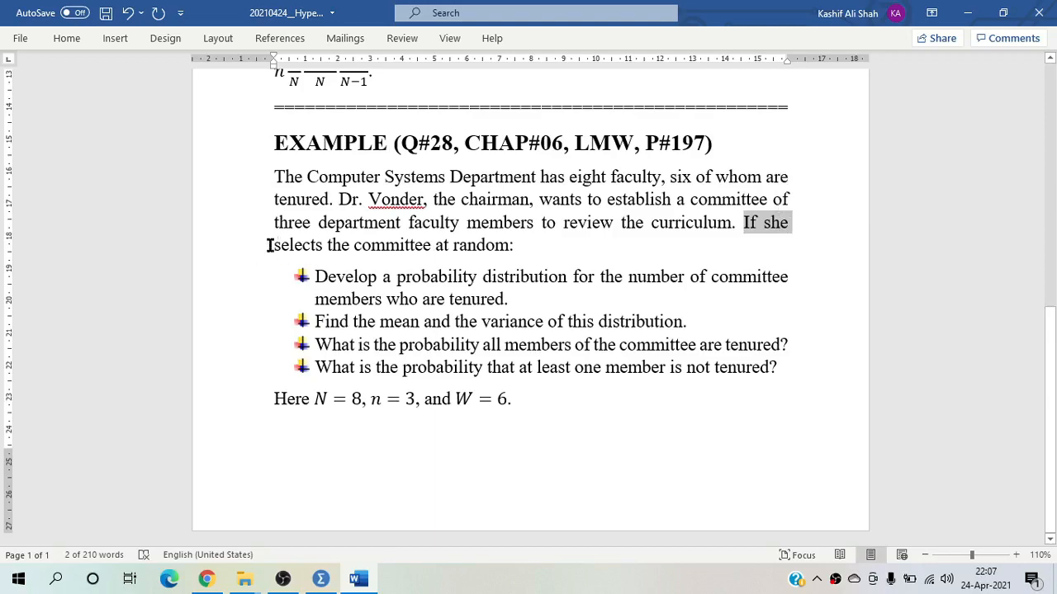
left_click_drag(272, 241, 502, 246)
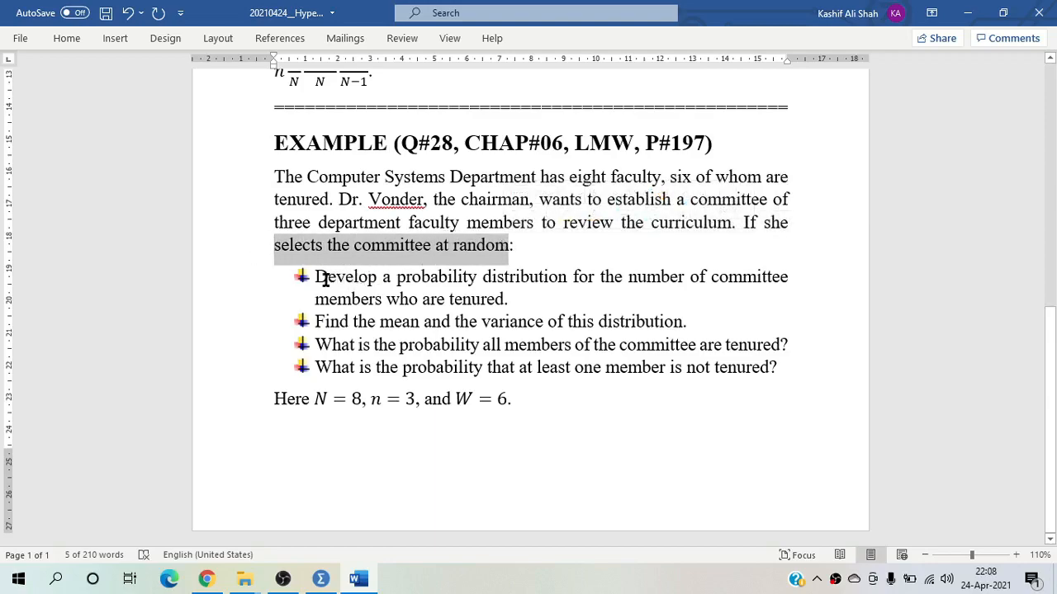
left_click_drag(316, 279, 514, 309)
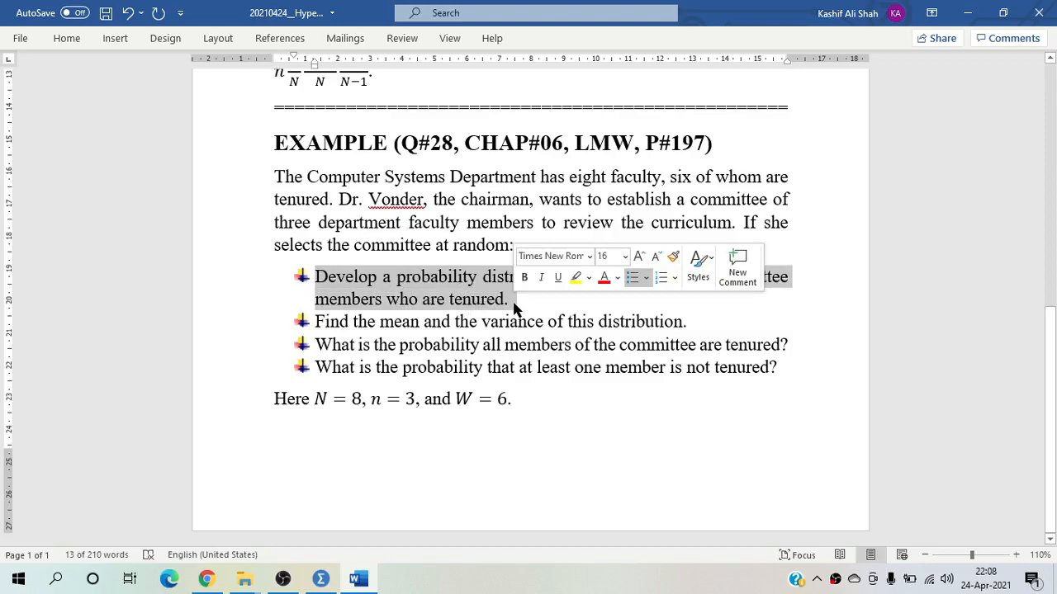
left_click(510, 302)
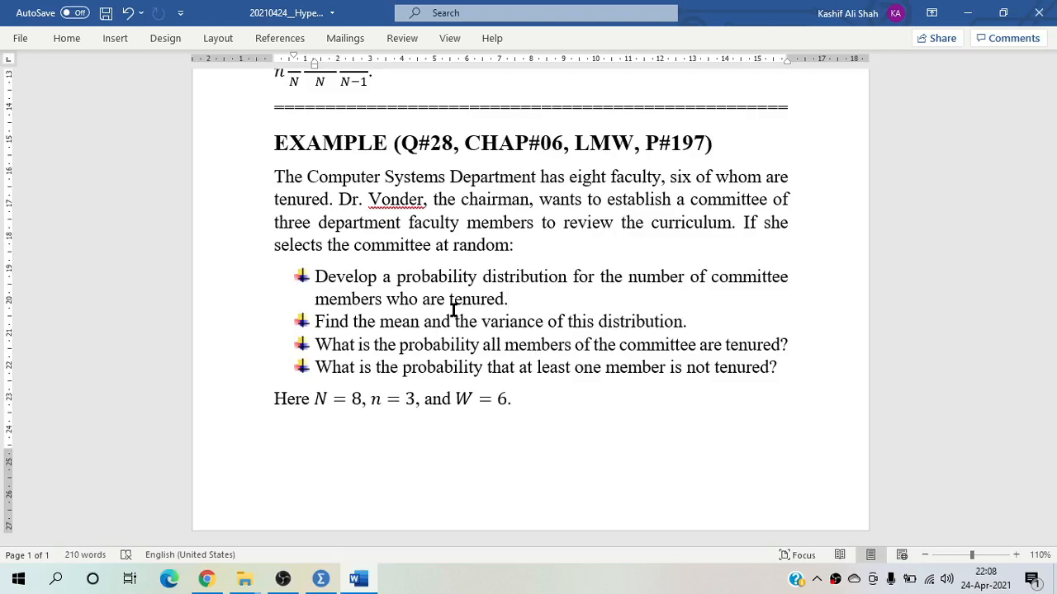
left_click_drag(355, 324, 672, 322)
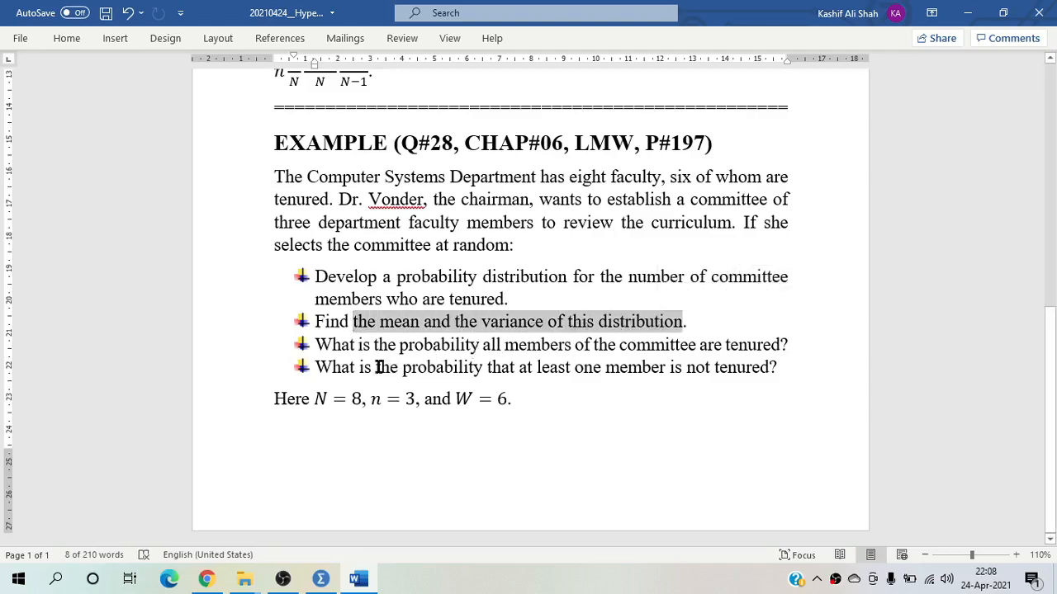
left_click_drag(384, 345, 387, 368)
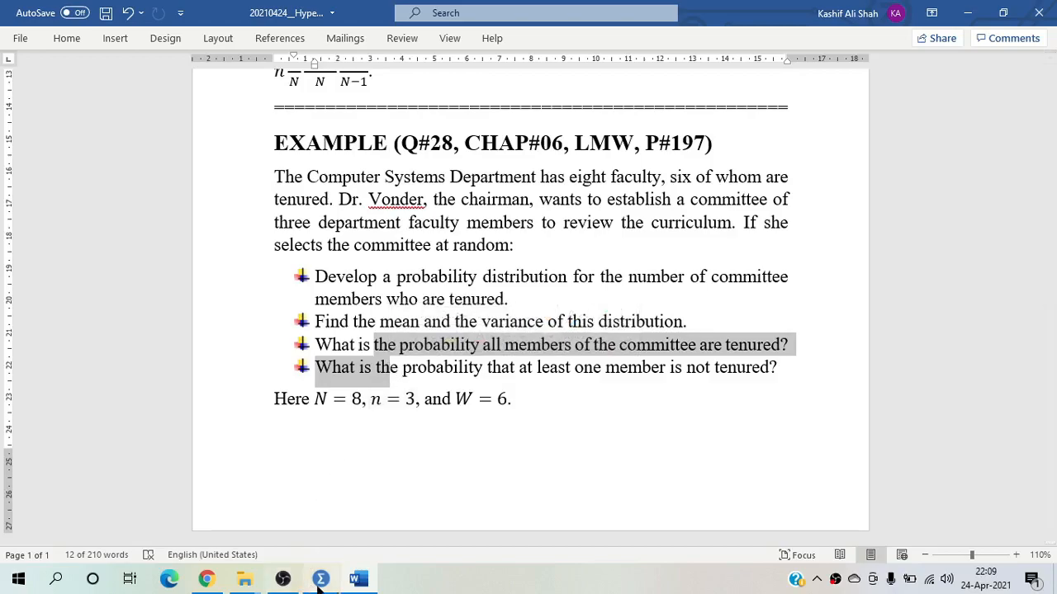
Switch to SPSS Statistics and define a variable named x with 0 decimals
left_click(321, 580)
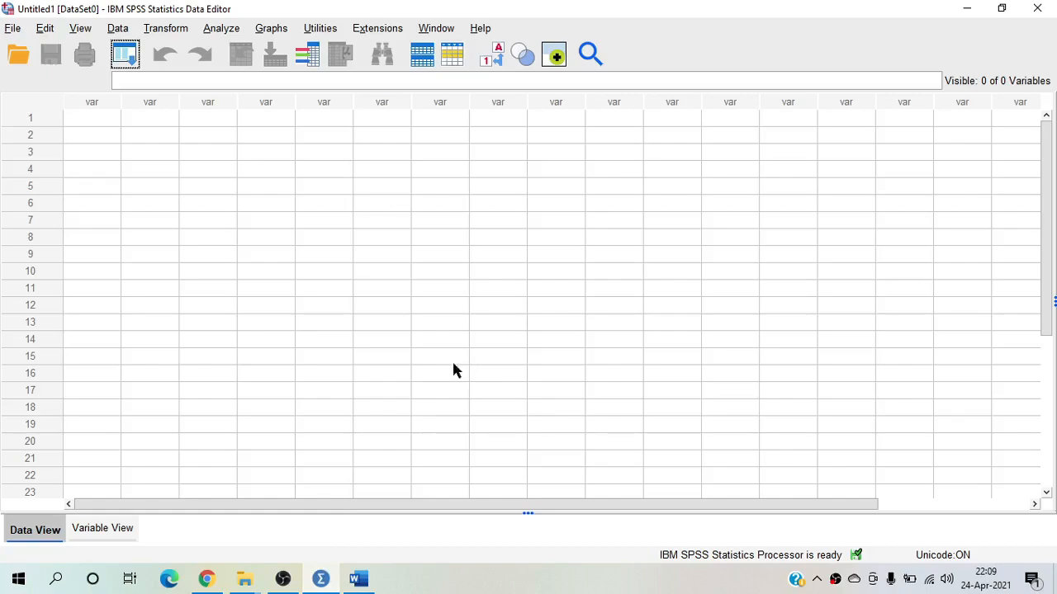
left_click(107, 529)
left_click(80, 95)
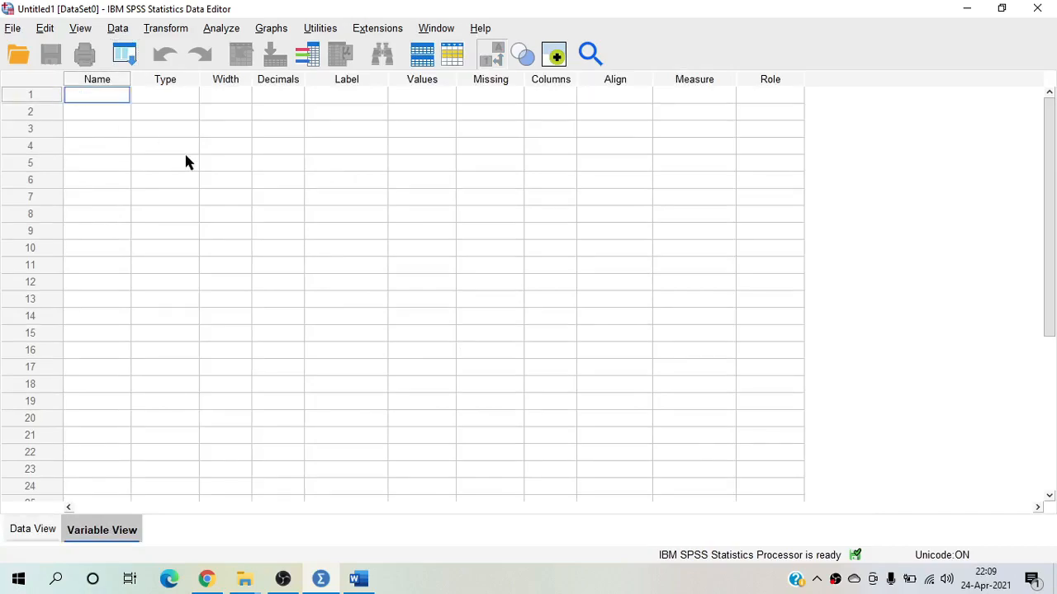
type("x")
key("Return")
key("Up")
key("Right")
key("Right")
key("Right")
type("0")
key("Return")
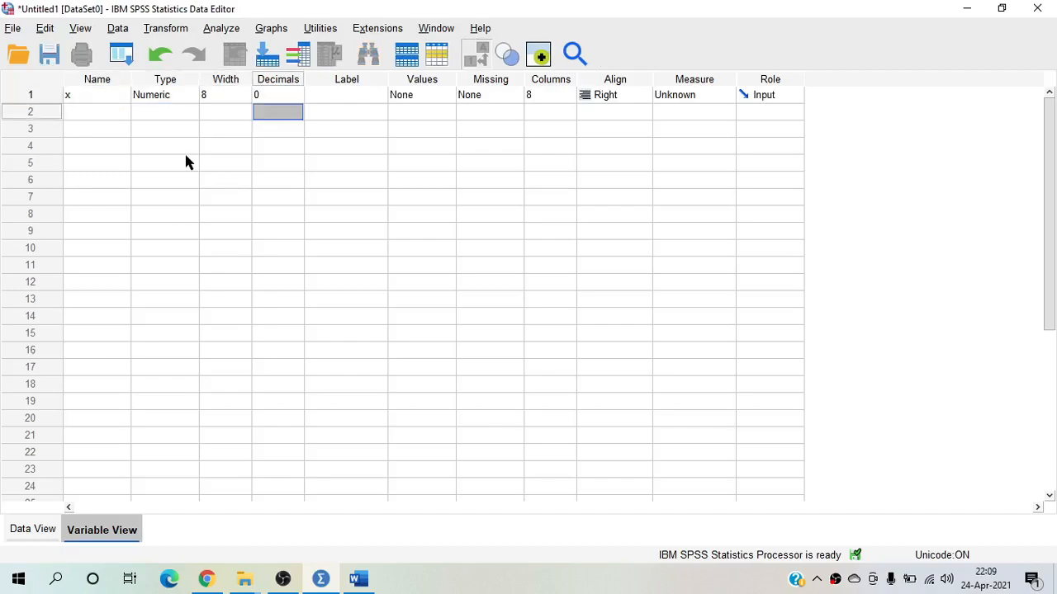
Label variable x "Number of Committe Members who are tenured" and set its measurement level to Scale
key("Up")
key("Right")
type("Number of")
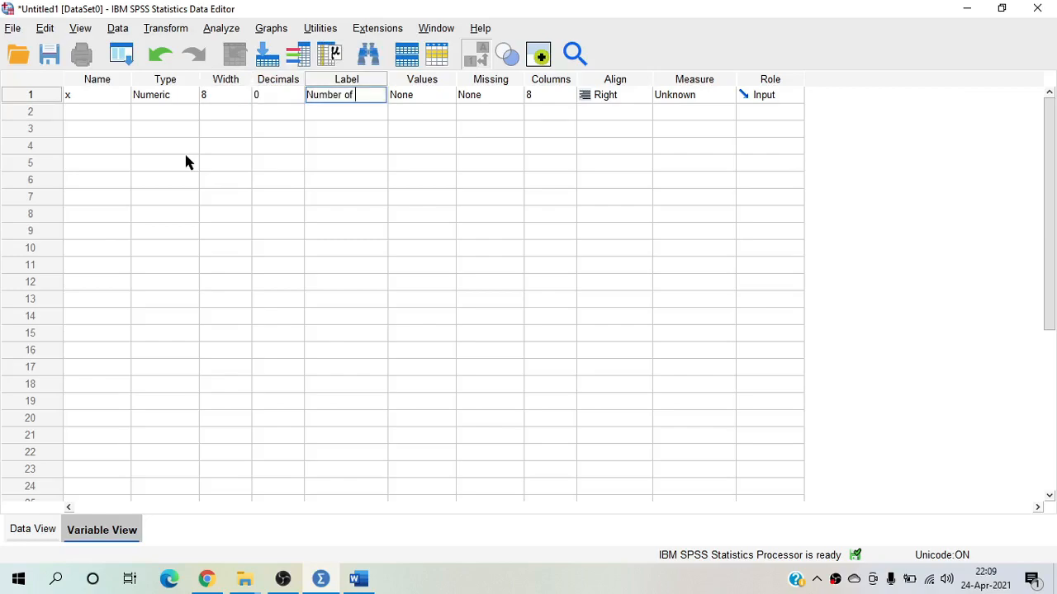
type(" Commi")
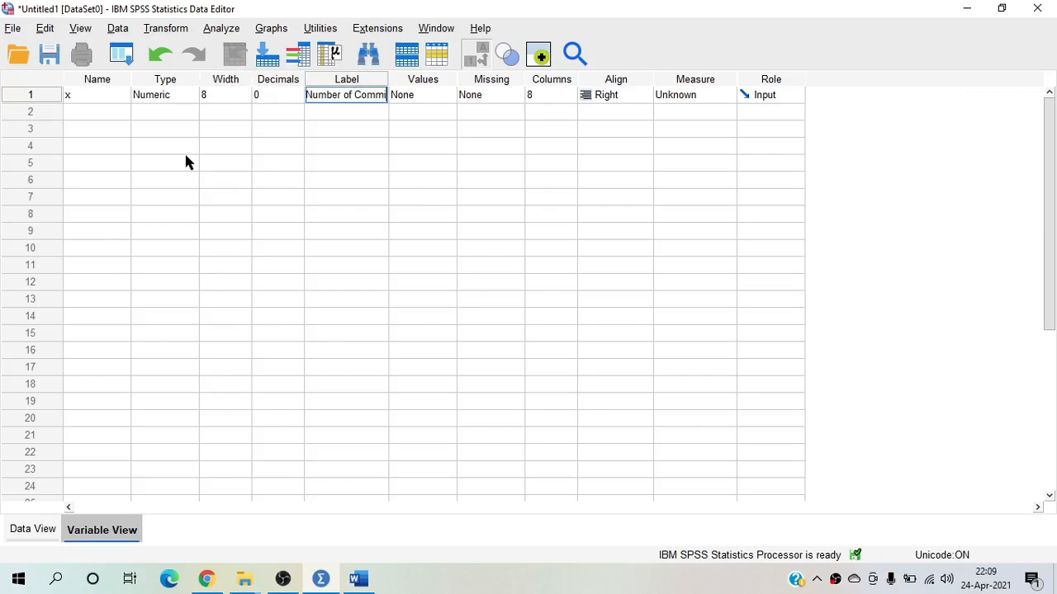
key("BackSpace")
key("BackSpace")
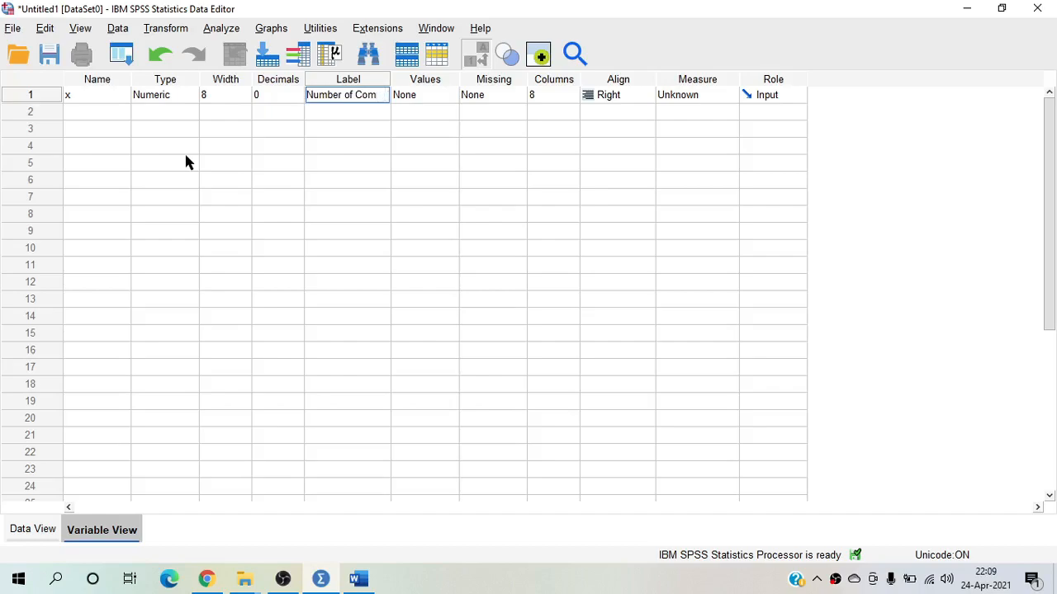
type("mitte Mme")
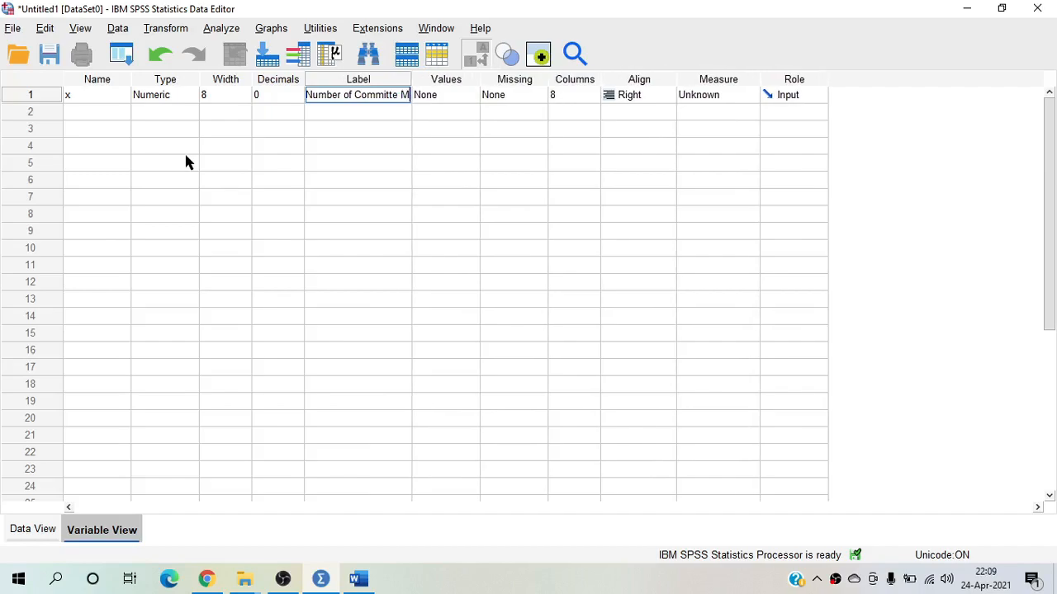
key("BackSpace")
key("BackSpace")
type("embers who")
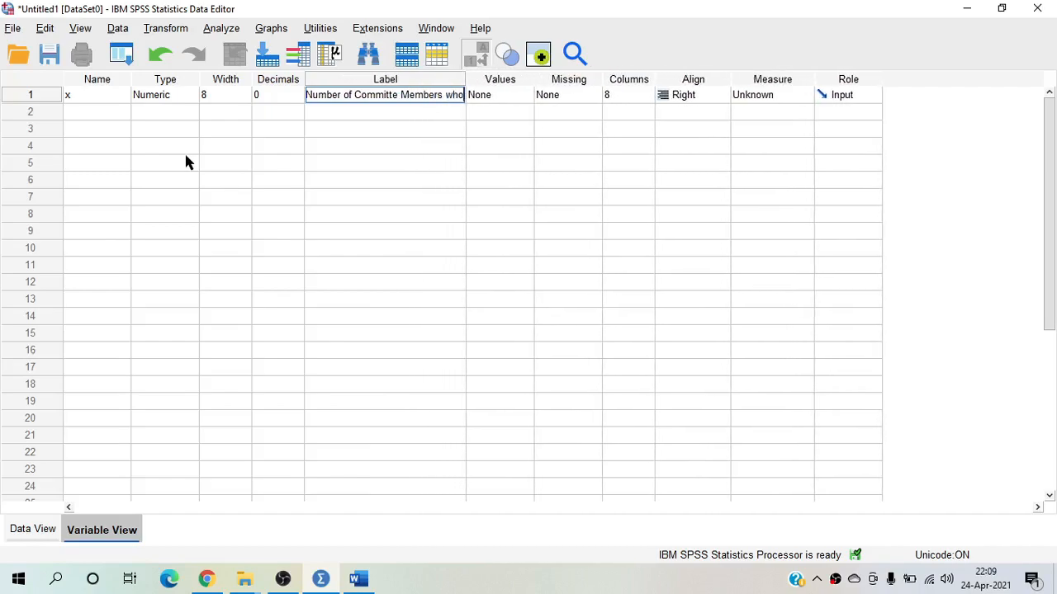
type(" are tenu")
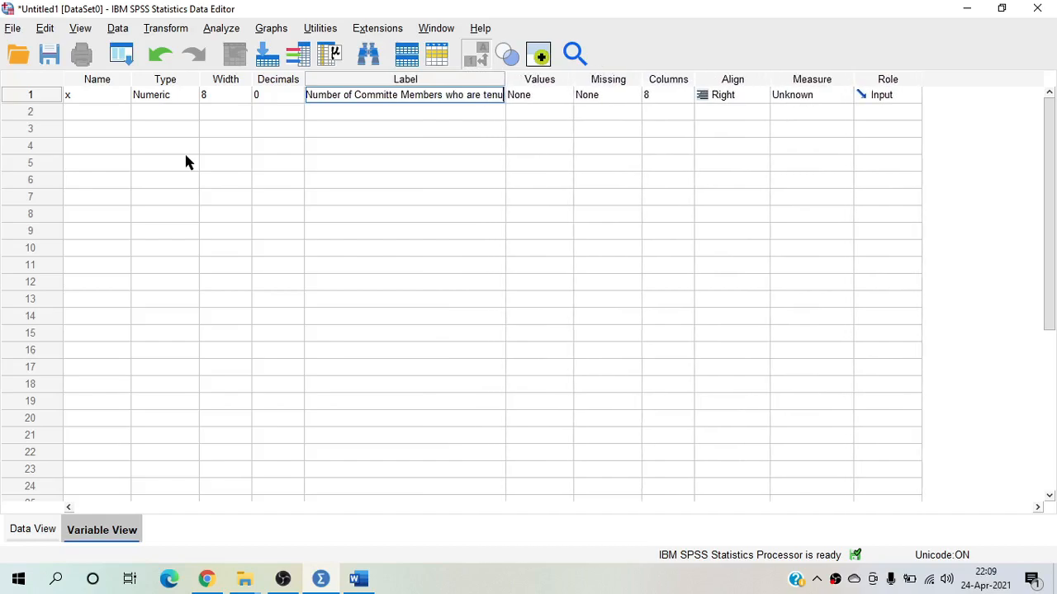
type("red")
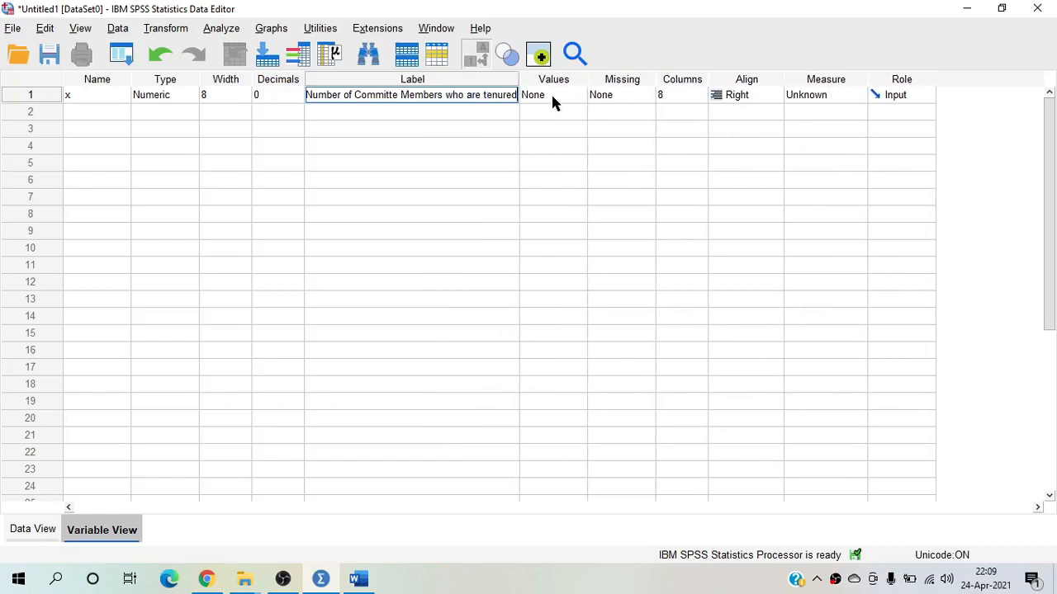
left_click(843, 101)
left_click(825, 112)
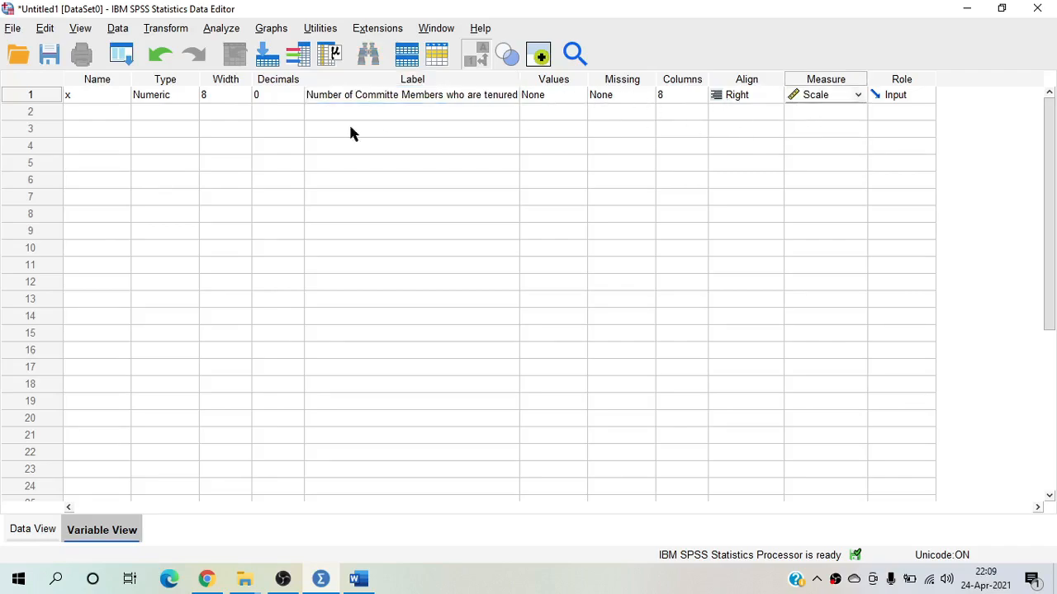
Enter the values 1, 2 and 3 for variable x in the first three cases of the data
left_click(25, 531)
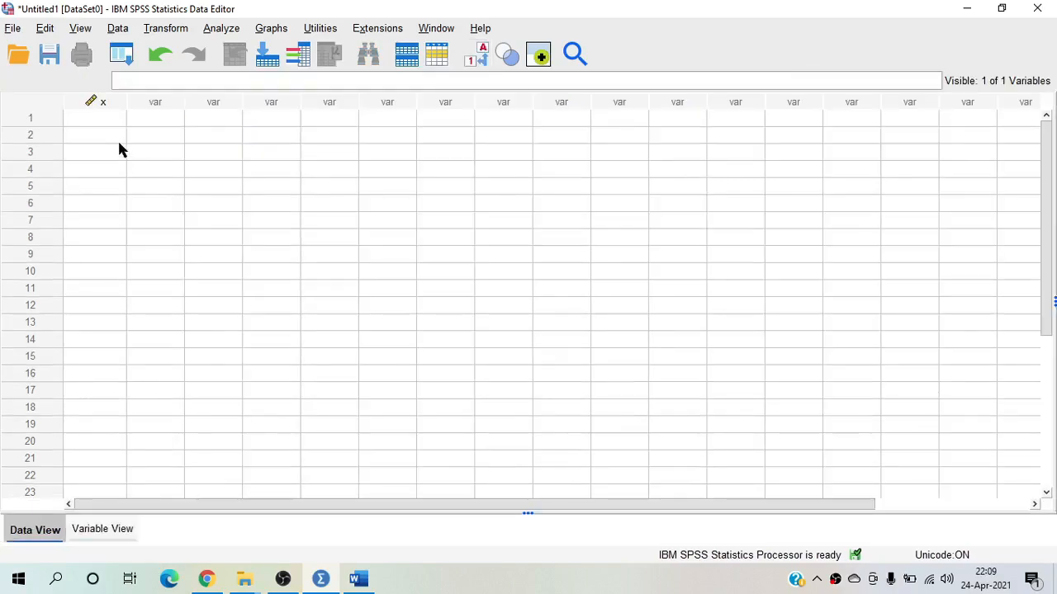
left_click(110, 123)
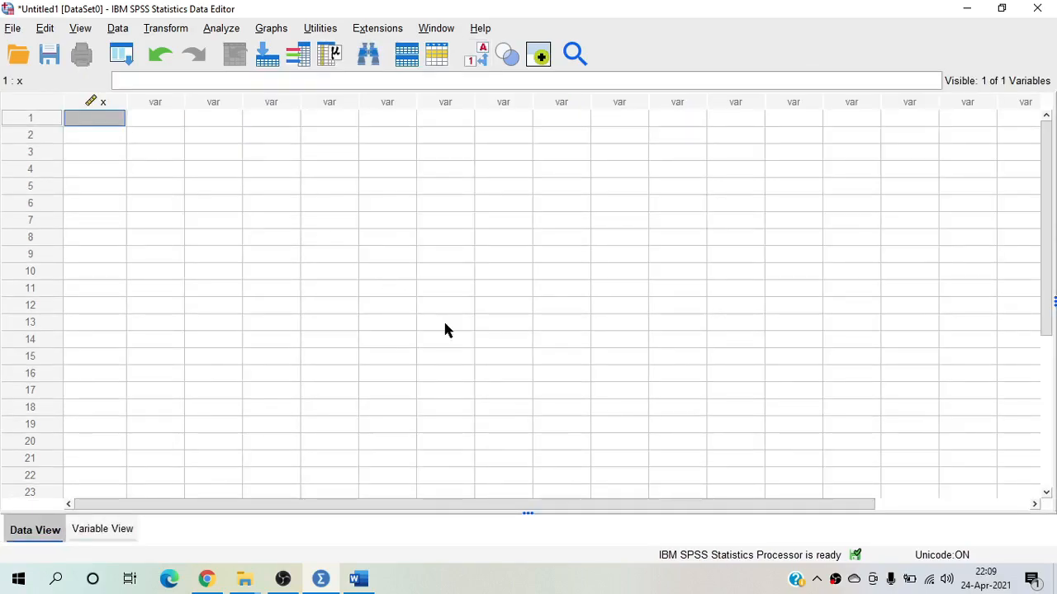
type("1")
key("Return")
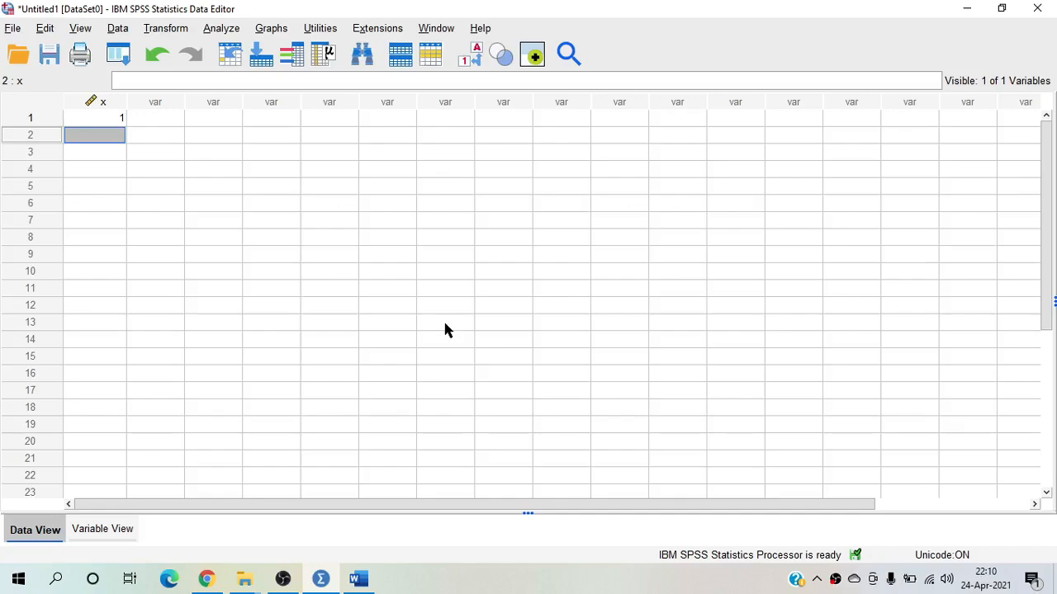
type("2")
key("Return")
type("3")
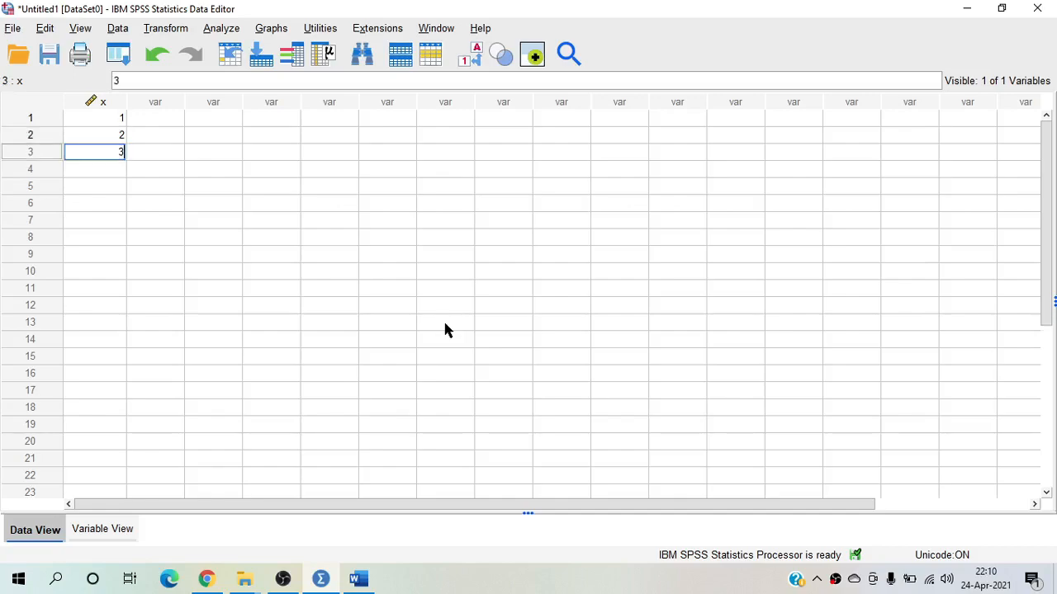
key("Return")
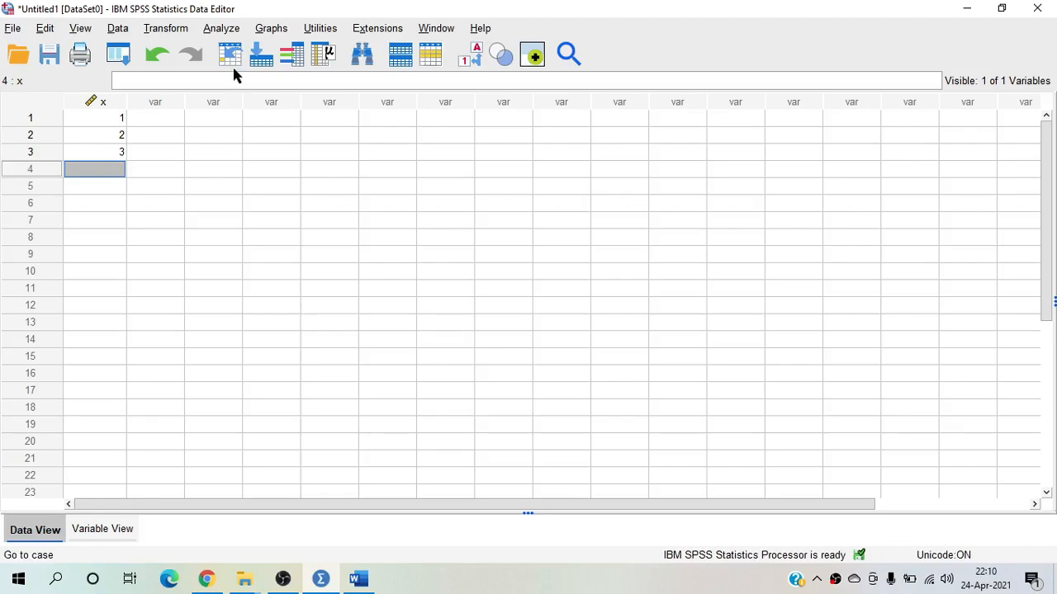
Start a Compute Variable operation with Px as the target variable
left_click(166, 28)
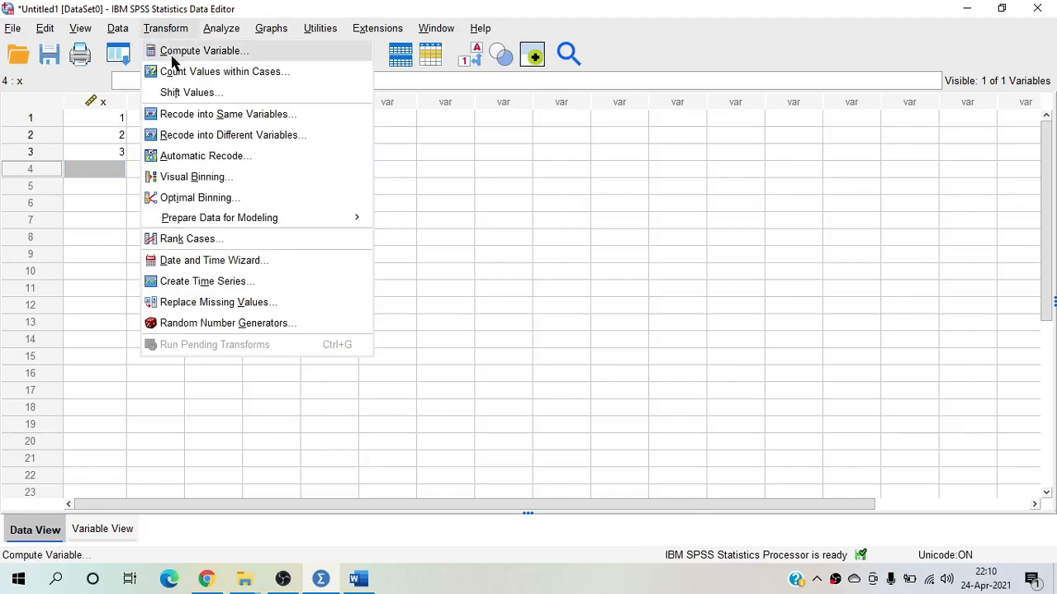
left_click(170, 51)
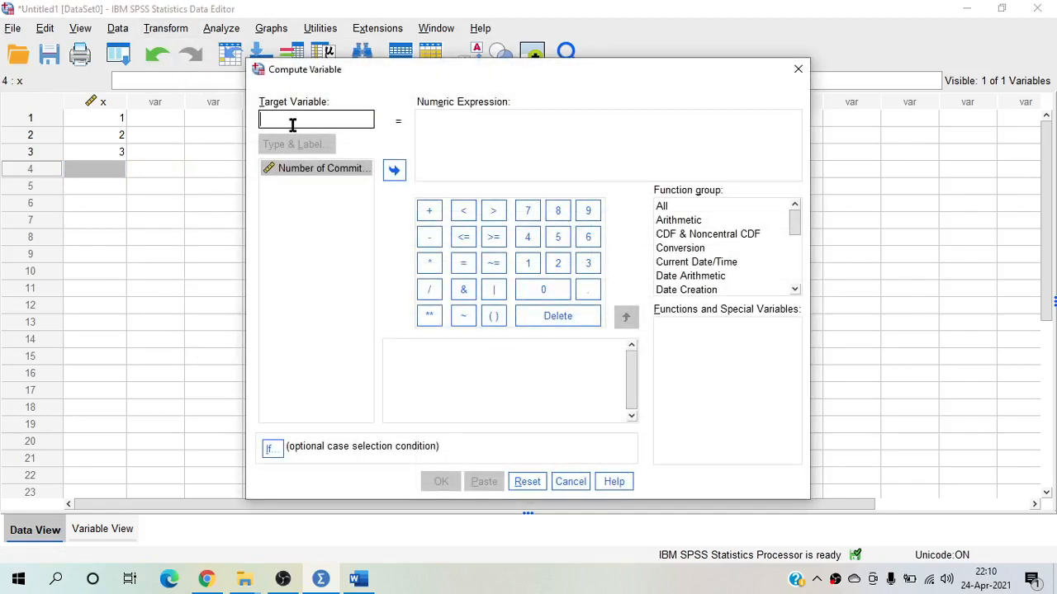
type("Px")
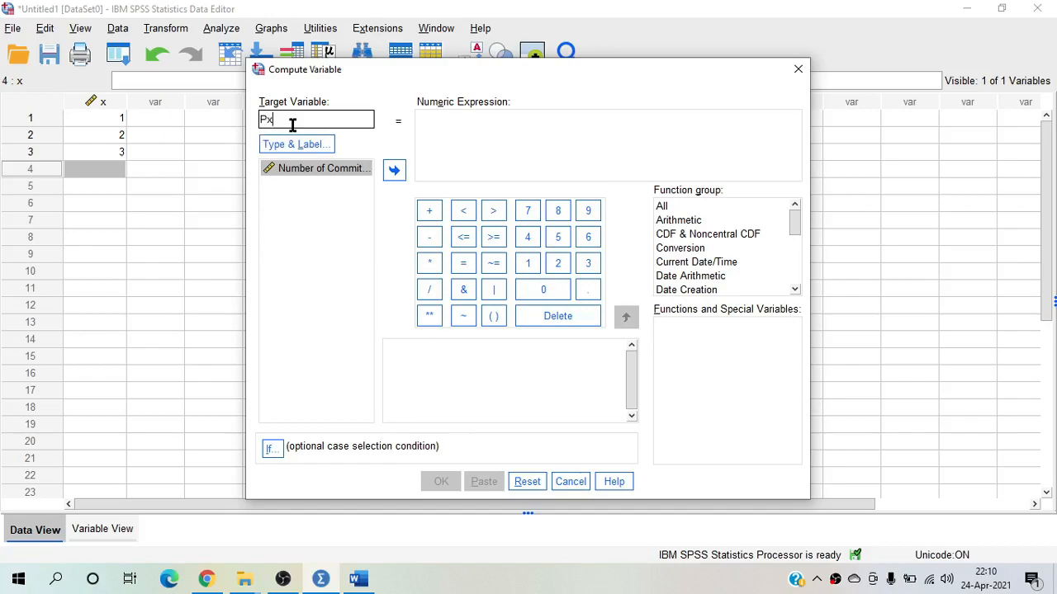
left_click(463, 129)
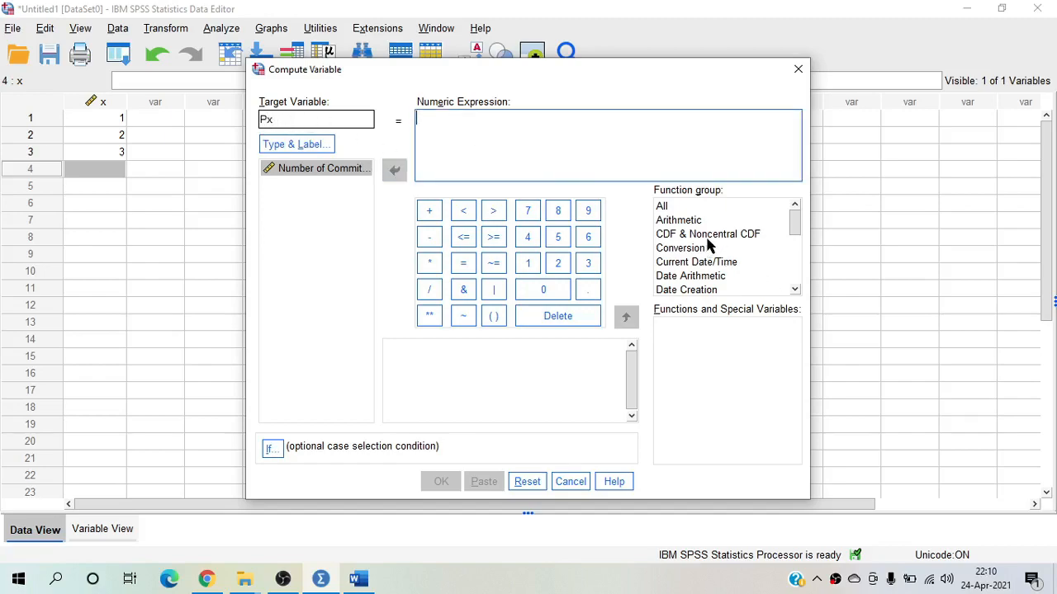
Select the Pdf.Hyper function from the PDF & Noncentral PDF group and read the meaning of its arguments
left_click(793, 288)
left_click(794, 289)
left_click(794, 289)
left_click(794, 289)
left_click(793, 289)
left_click(793, 289)
left_click(793, 289)
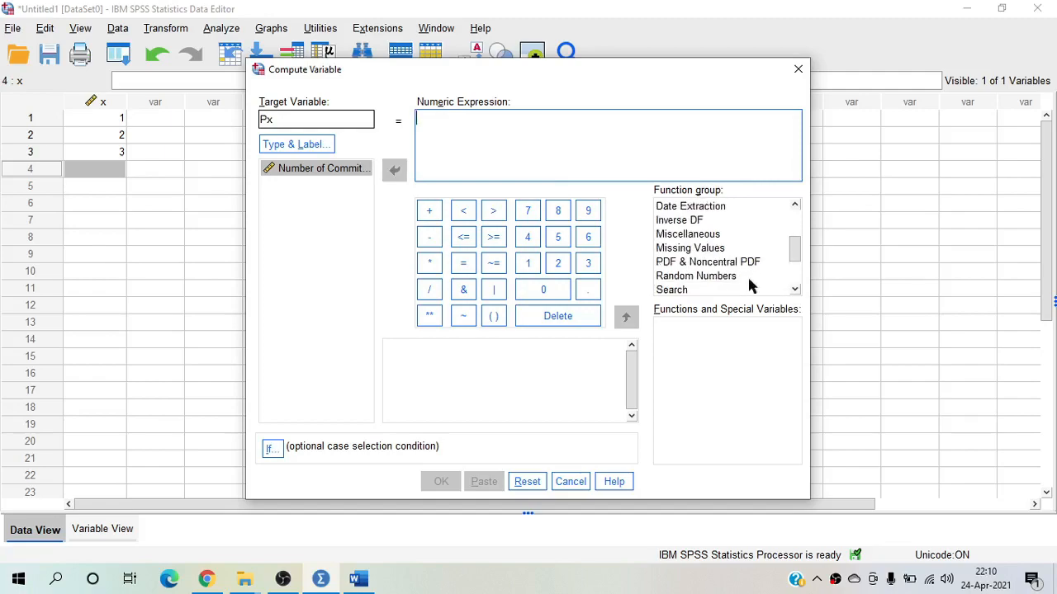
left_click(711, 264)
left_click(797, 460)
left_click(797, 460)
left_click(796, 460)
left_click(796, 459)
left_click(796, 460)
left_click(797, 460)
left_click(797, 460)
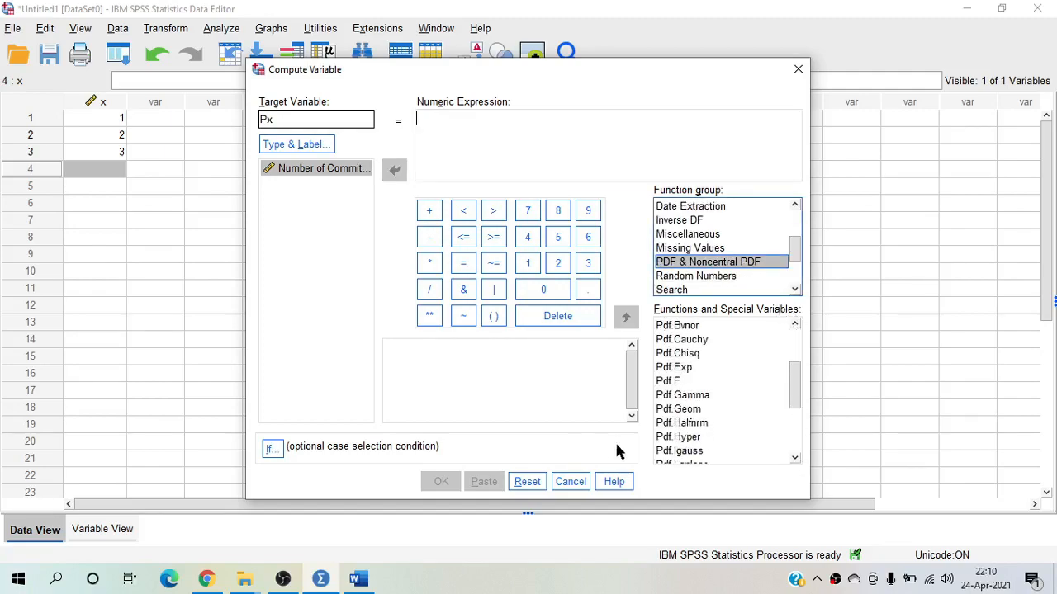
left_click(677, 437)
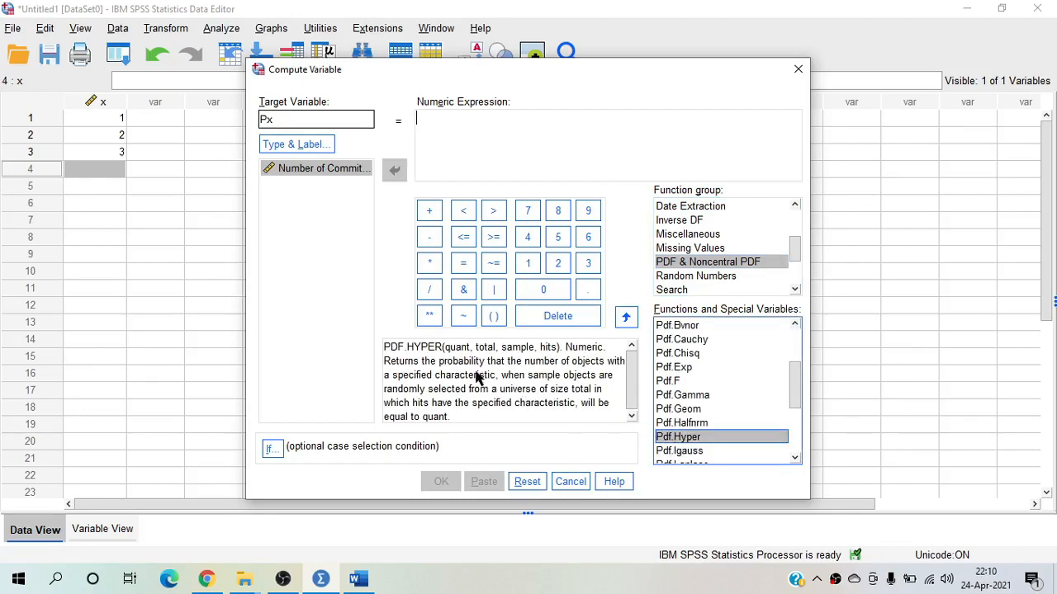
left_click_drag(444, 347, 553, 350)
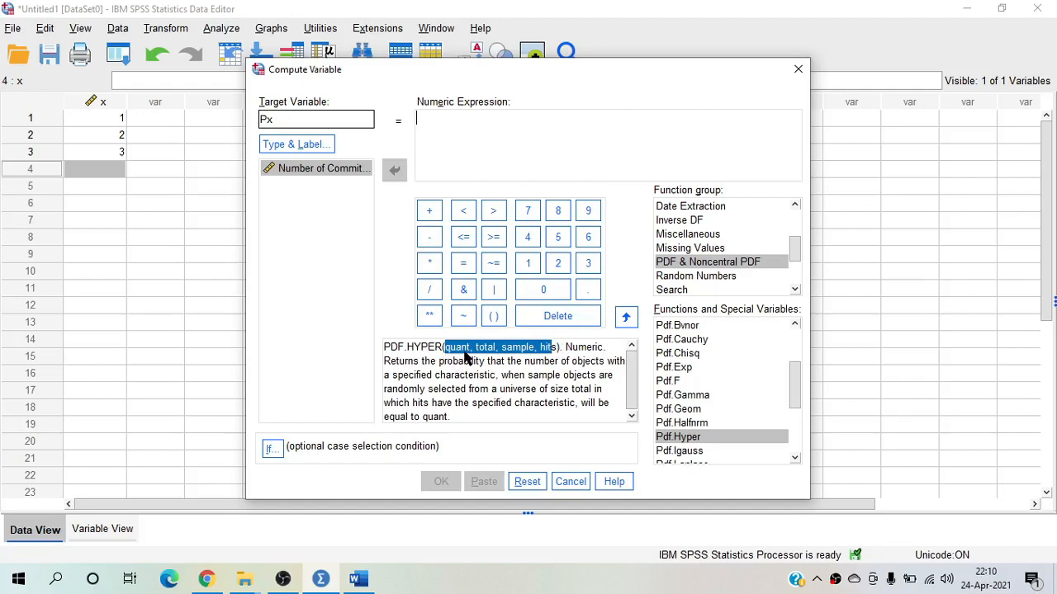
left_click_drag(479, 350, 499, 353)
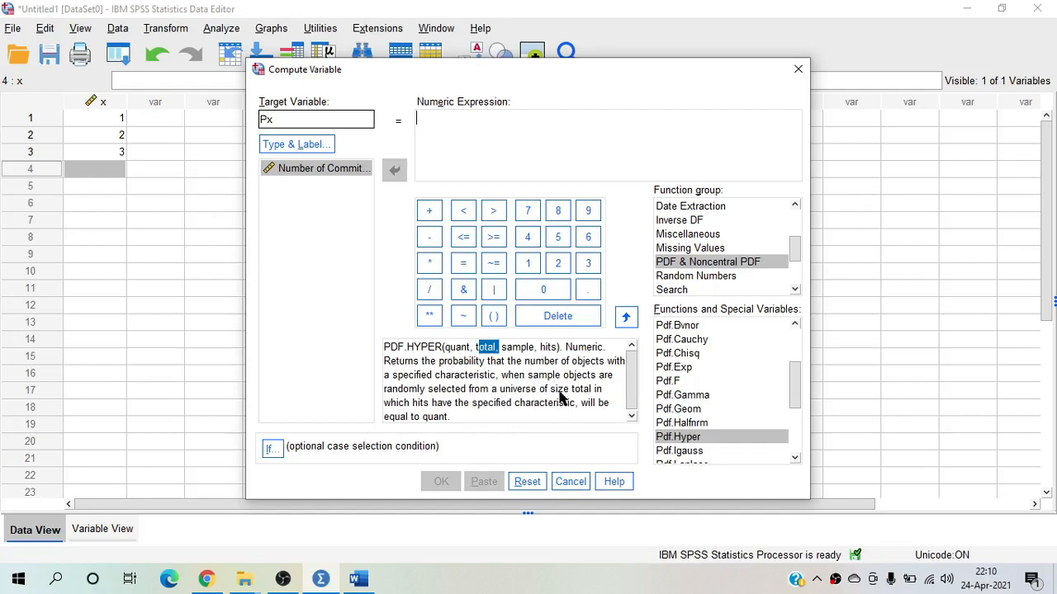
left_click_drag(502, 351, 560, 355)
left_click(545, 353)
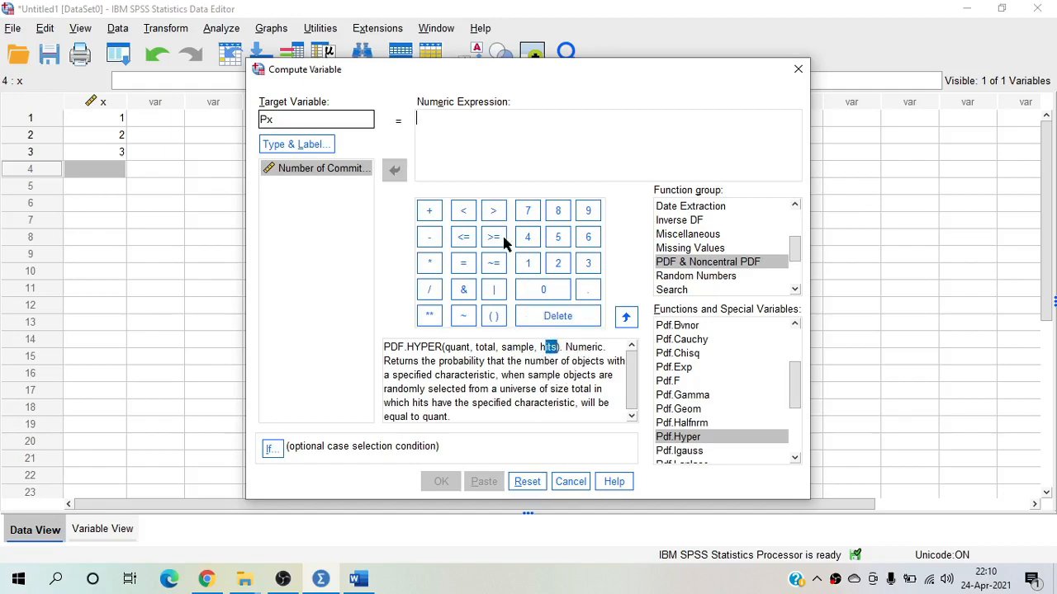
Build the expression PDF.HYPER(x,8,3,6) for Px and run the computation
double_click(683, 439)
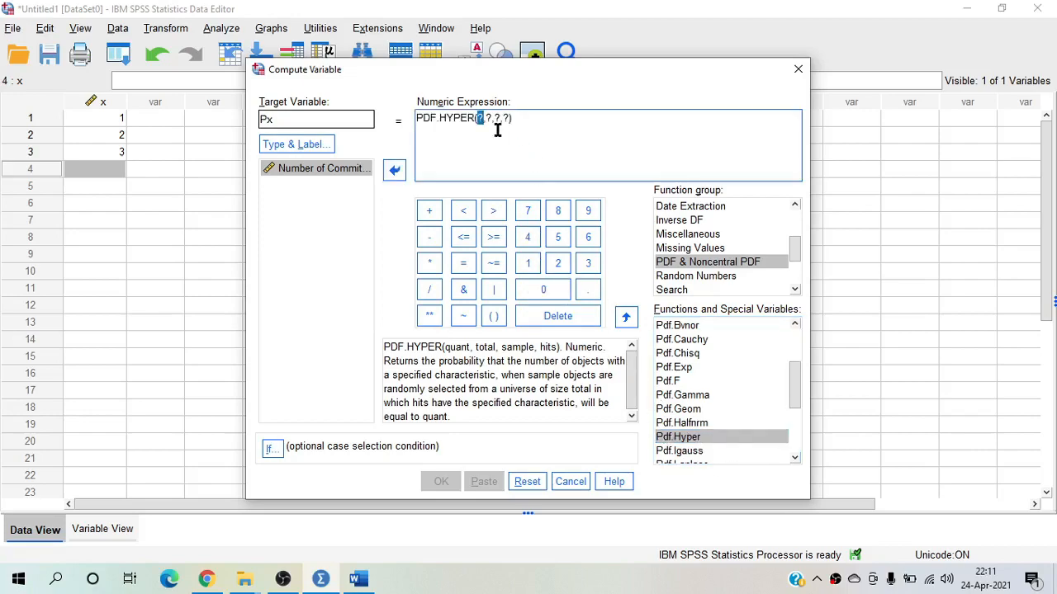
double_click(327, 169)
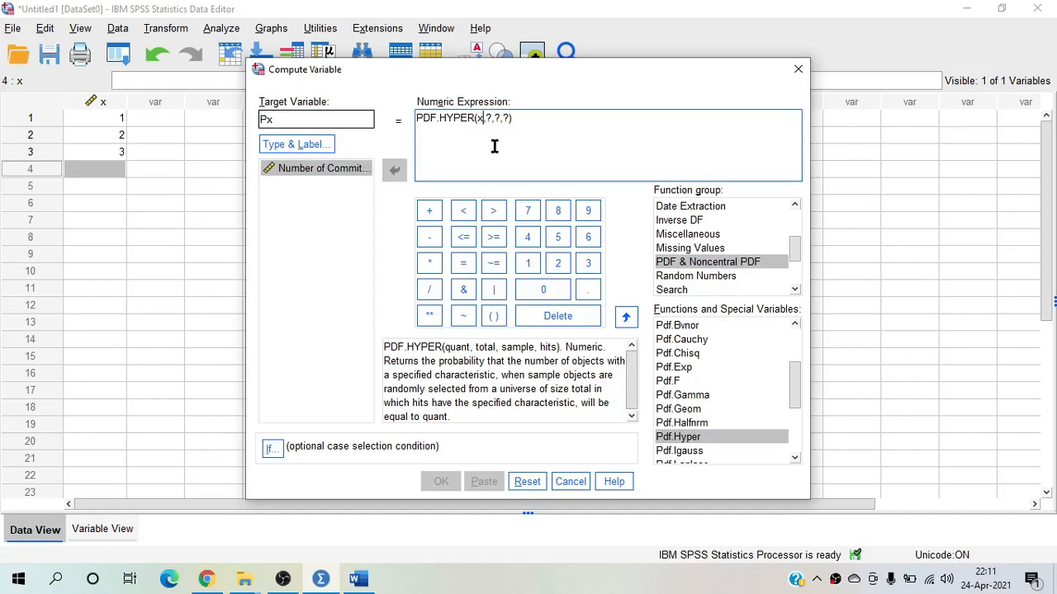
key("shift+Right")
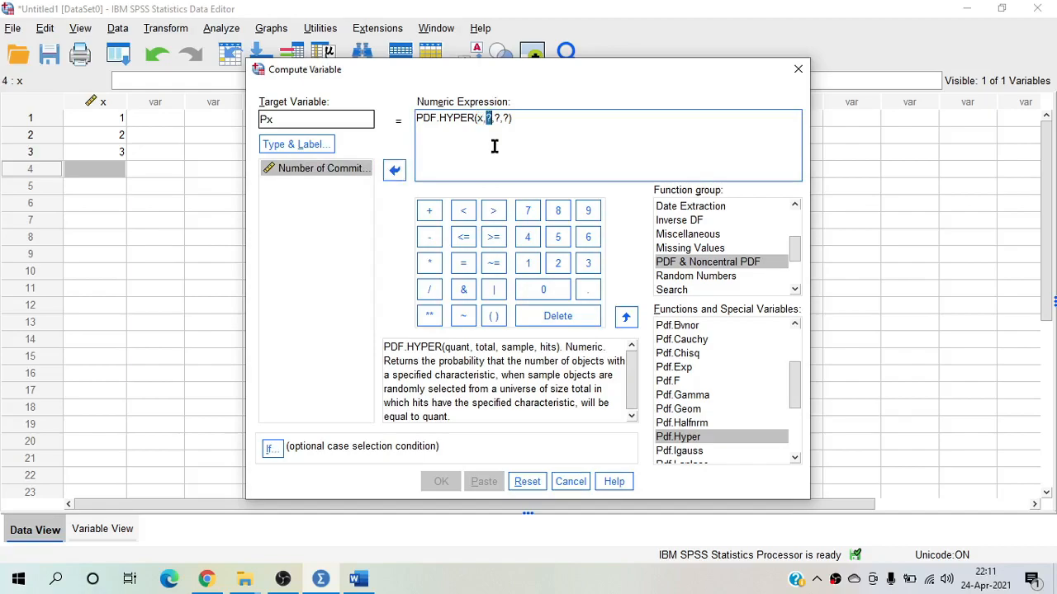
type("8")
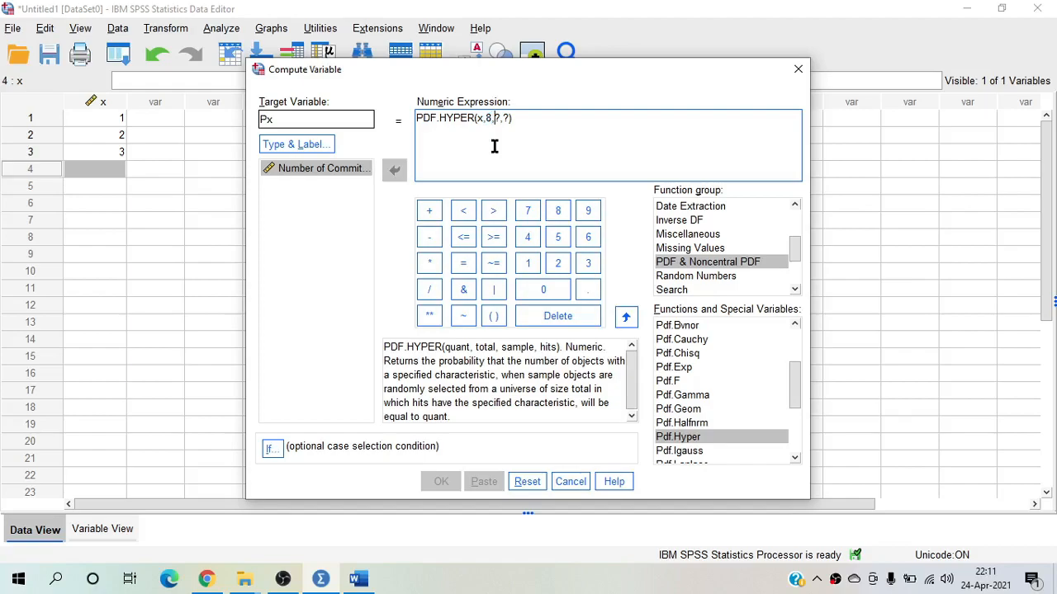
key("shift+Right")
type("3")
key("Right")
key("shift+Right")
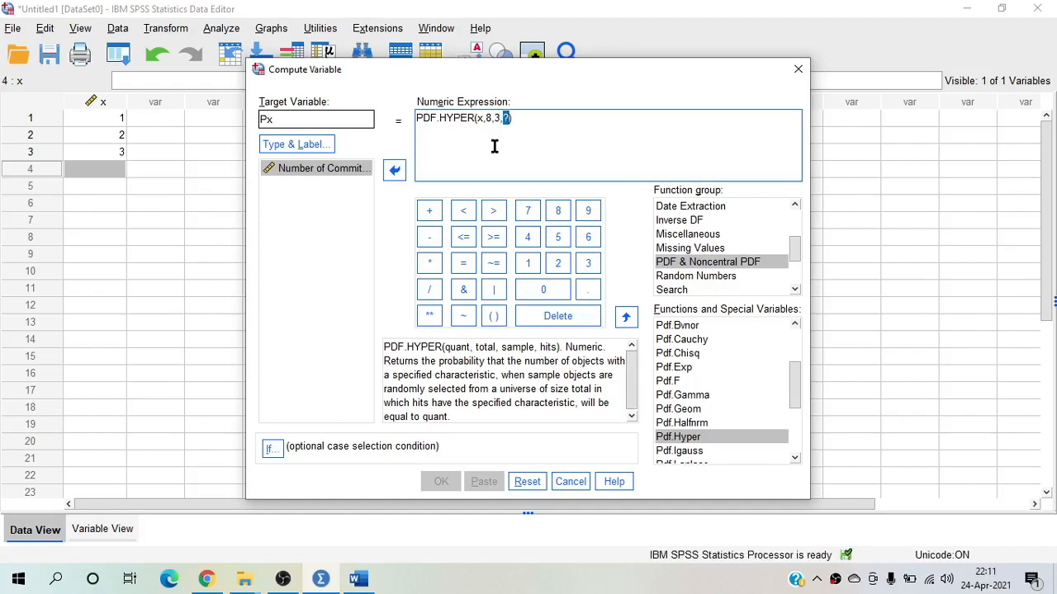
type("6")
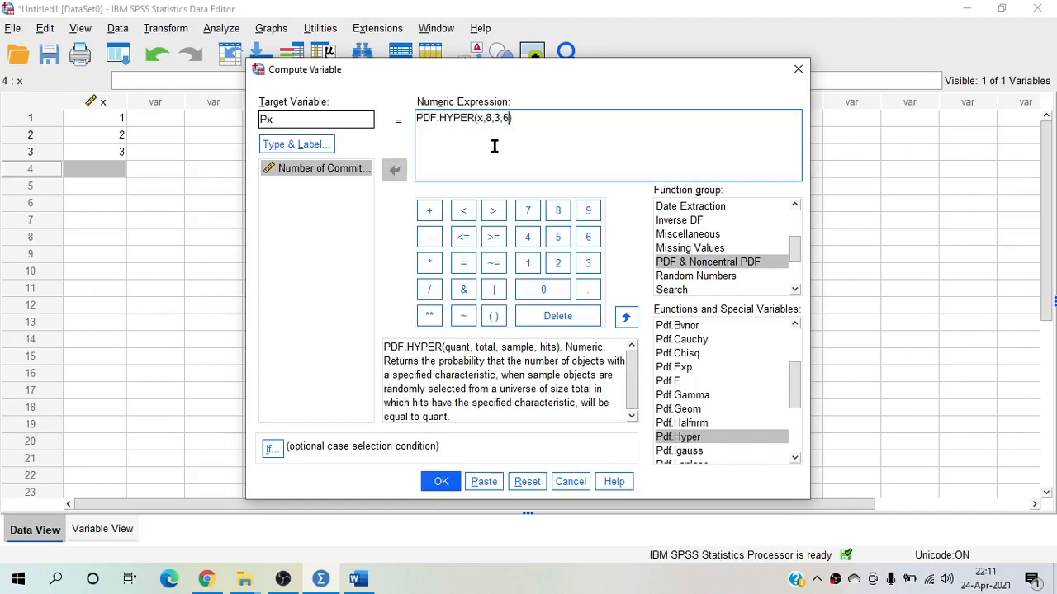
left_click(449, 489)
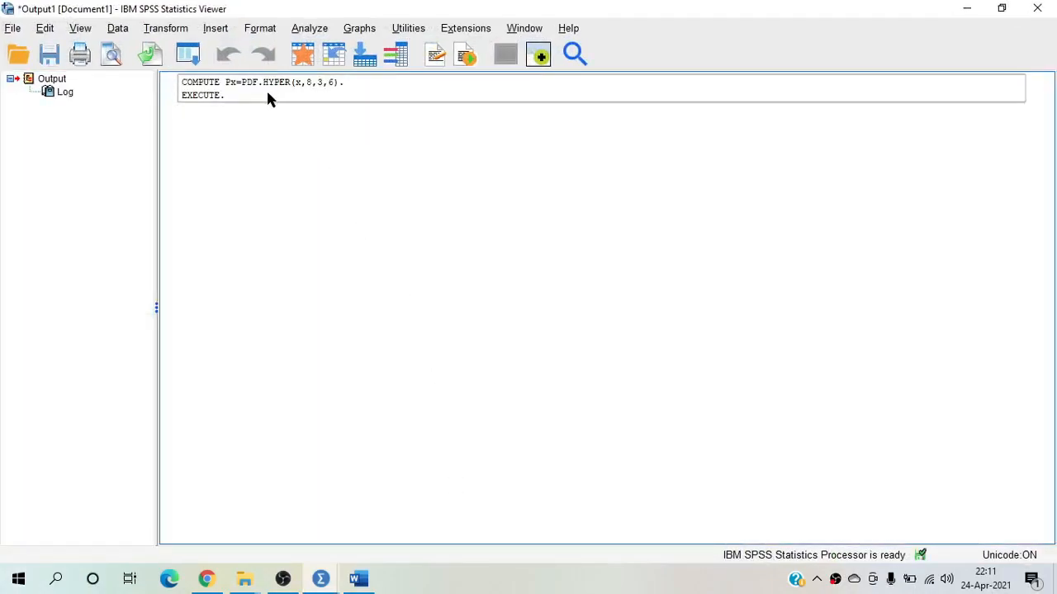
Return to the Data Editor, increase the decimals of Px to 4 and view the data values
left_click(321, 578)
left_click(268, 494)
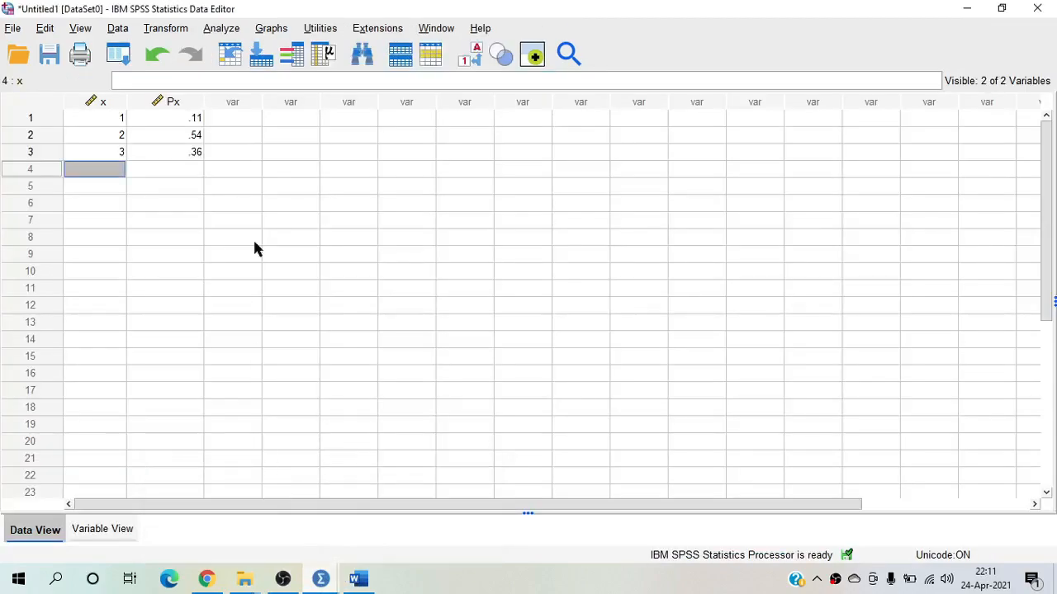
left_click(103, 529)
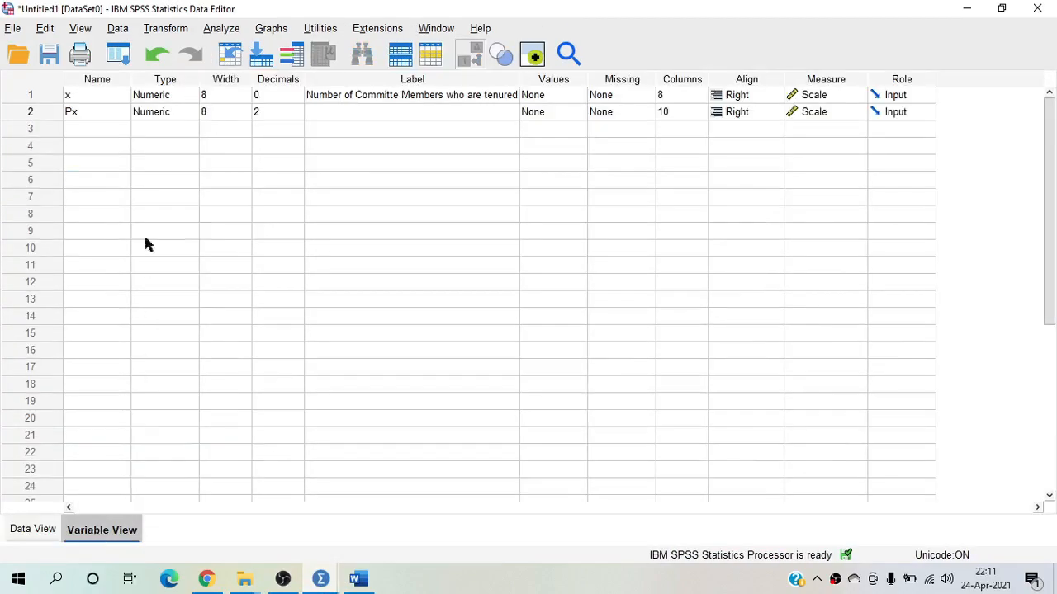
left_click(299, 111)
double_click(298, 108)
left_click(40, 528)
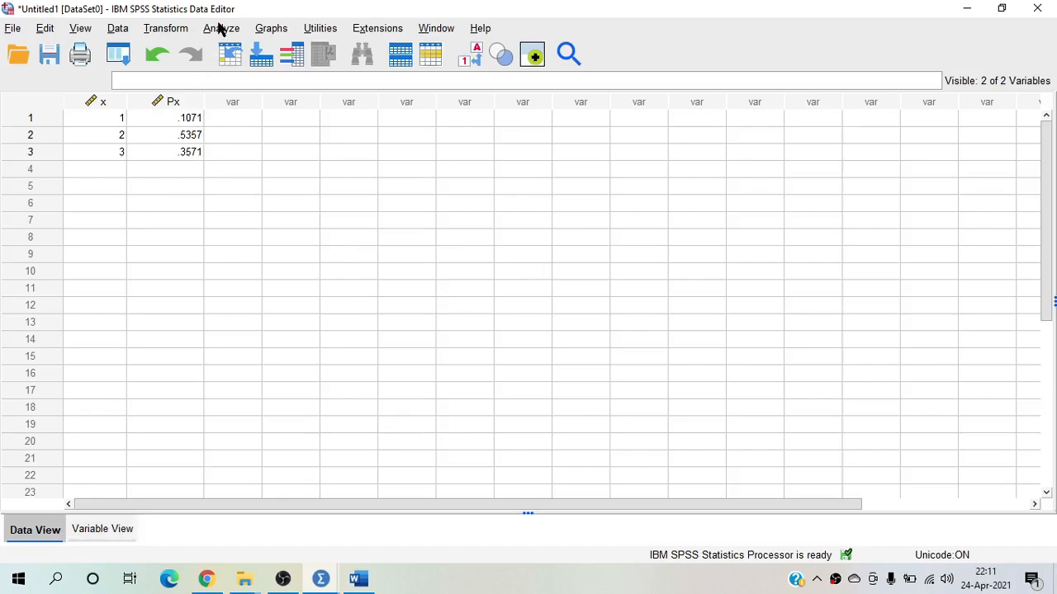
Start another Compute Variable operation and change the target variable to Fx
left_click(171, 29)
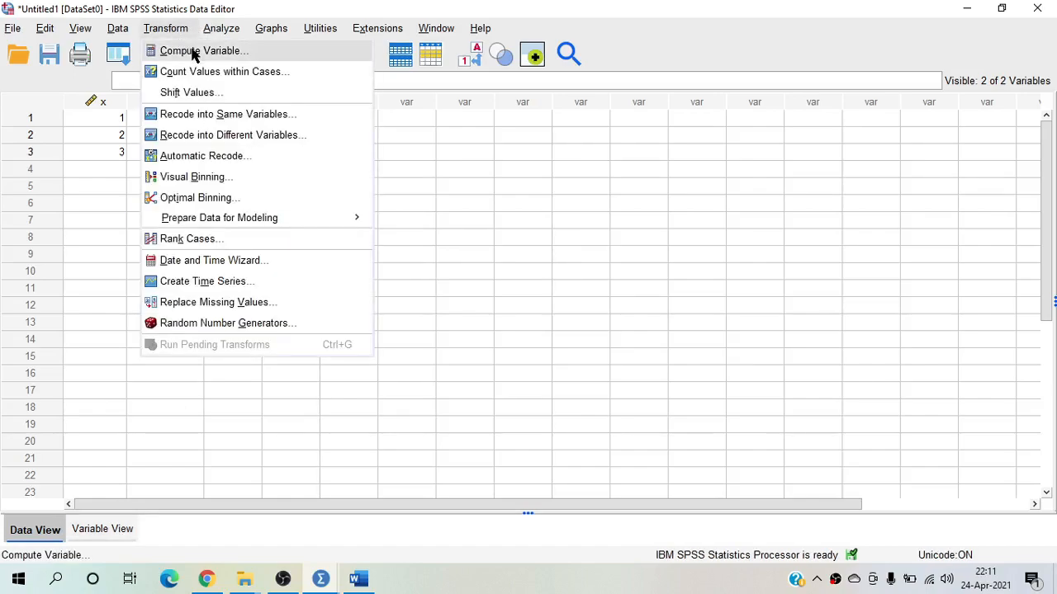
left_click(198, 51)
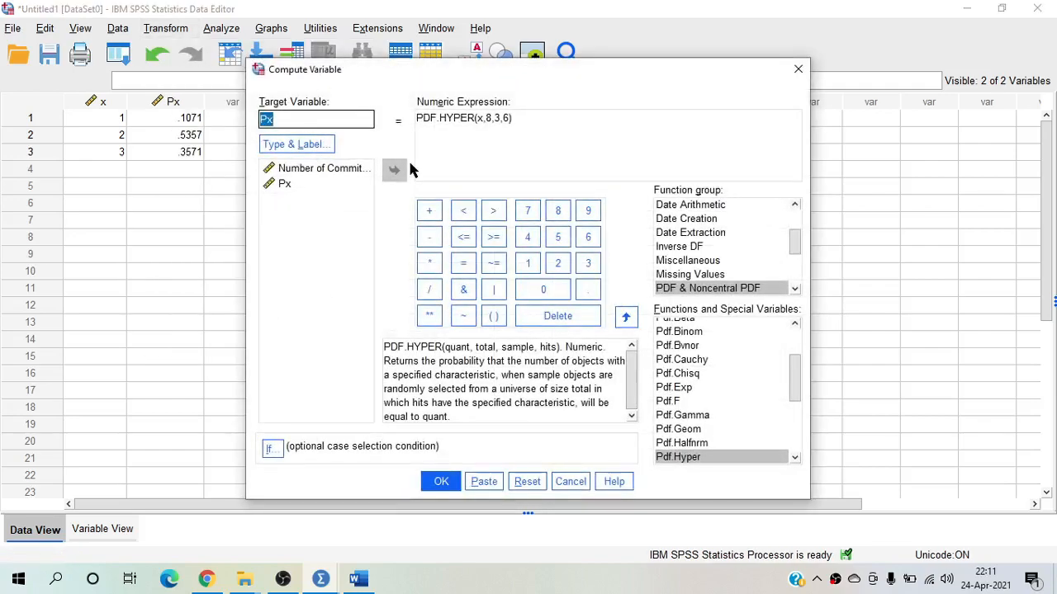
left_click(266, 118)
key("shift+Left")
type("F")
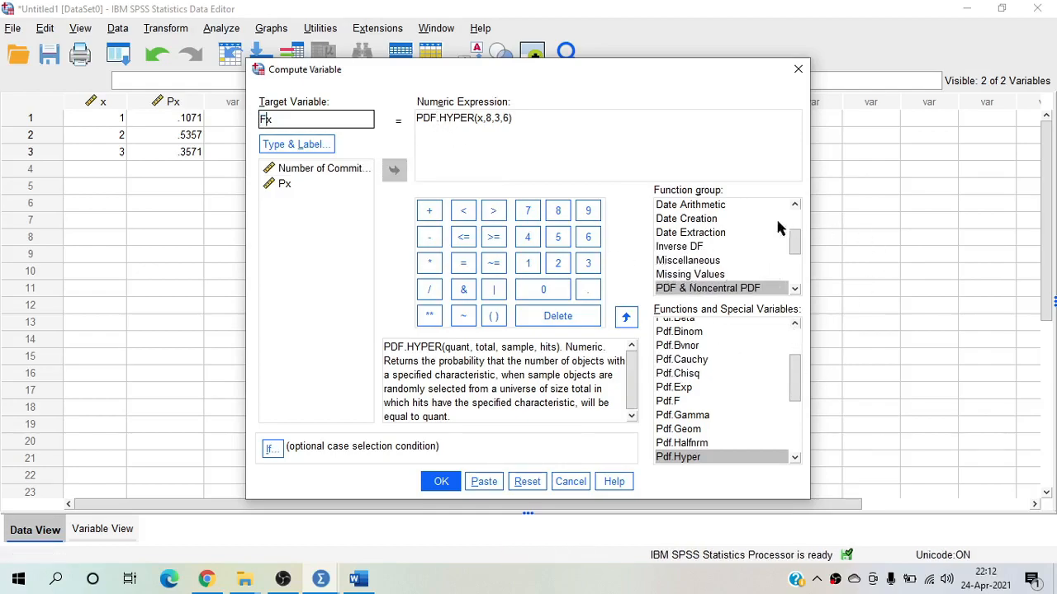
Replace the old PDF.HYPER expression with the Cdf.Hyper function from the CDF & Noncentral CDF group
left_click_drag(795, 239, 797, 221)
left_click(707, 235)
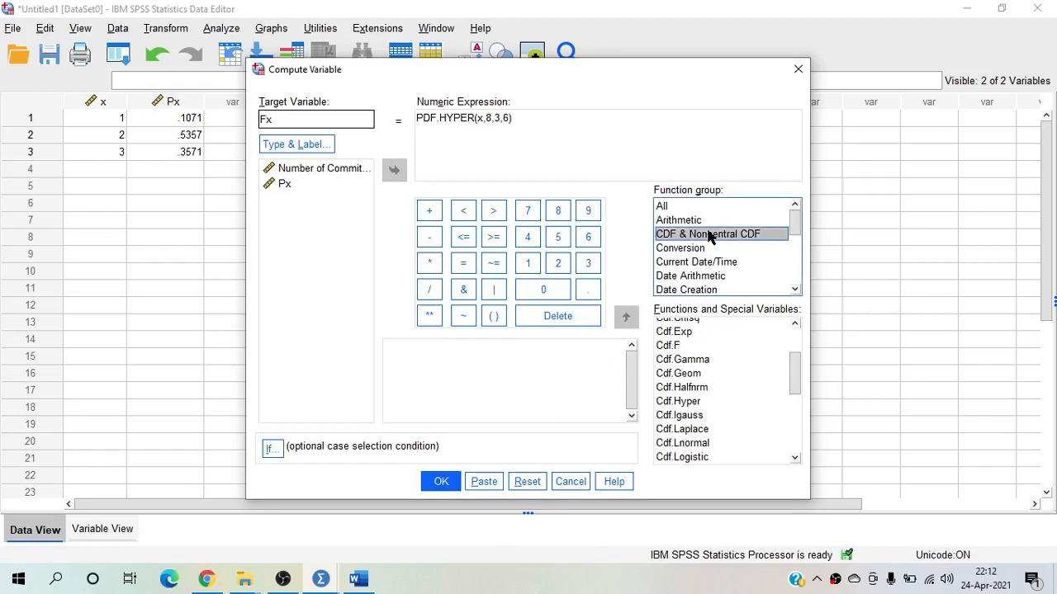
double_click(683, 402)
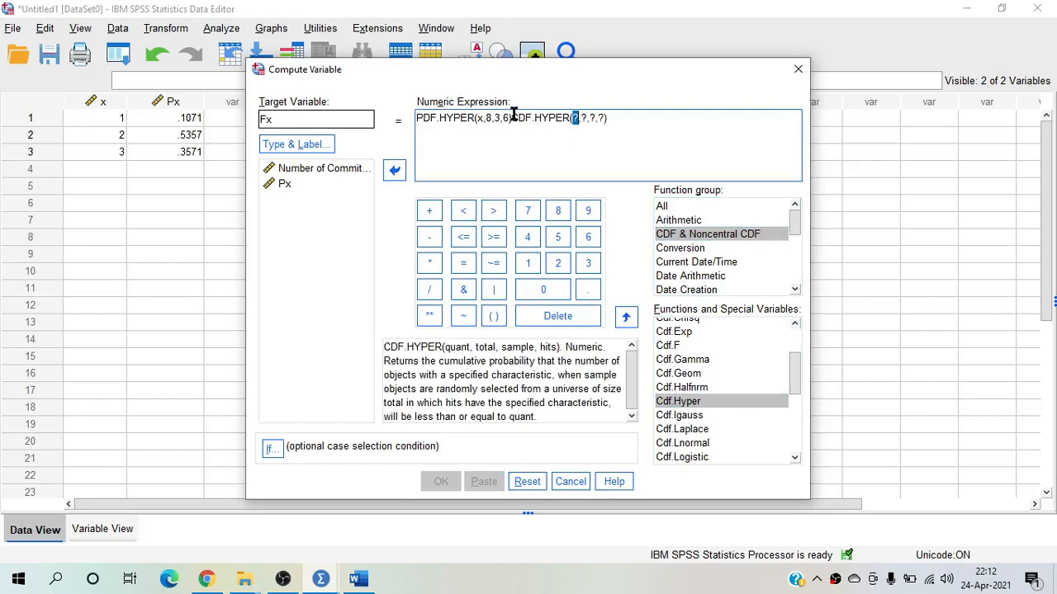
left_click_drag(511, 118, 416, 119)
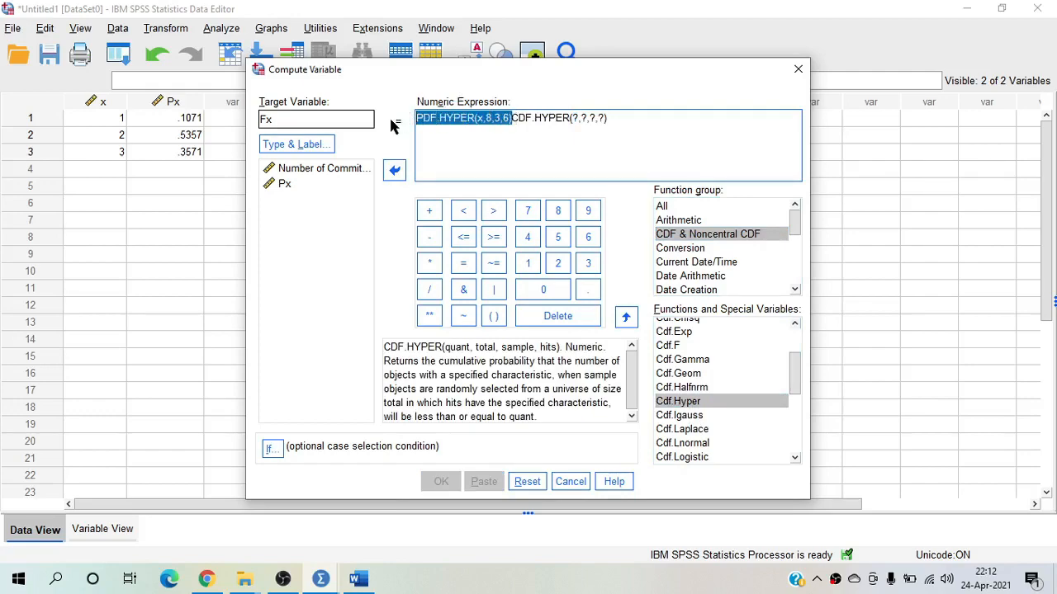
key("Delete")
Fill in the CDF.HYPER arguments as x, 8, 3 and 6
double_click(484, 118)
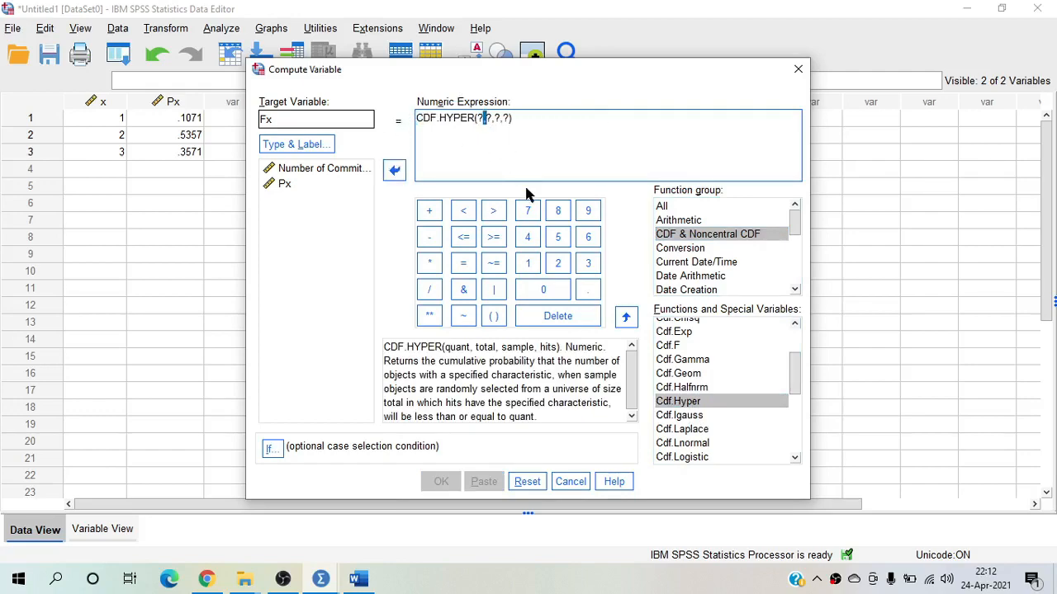
double_click(324, 173)
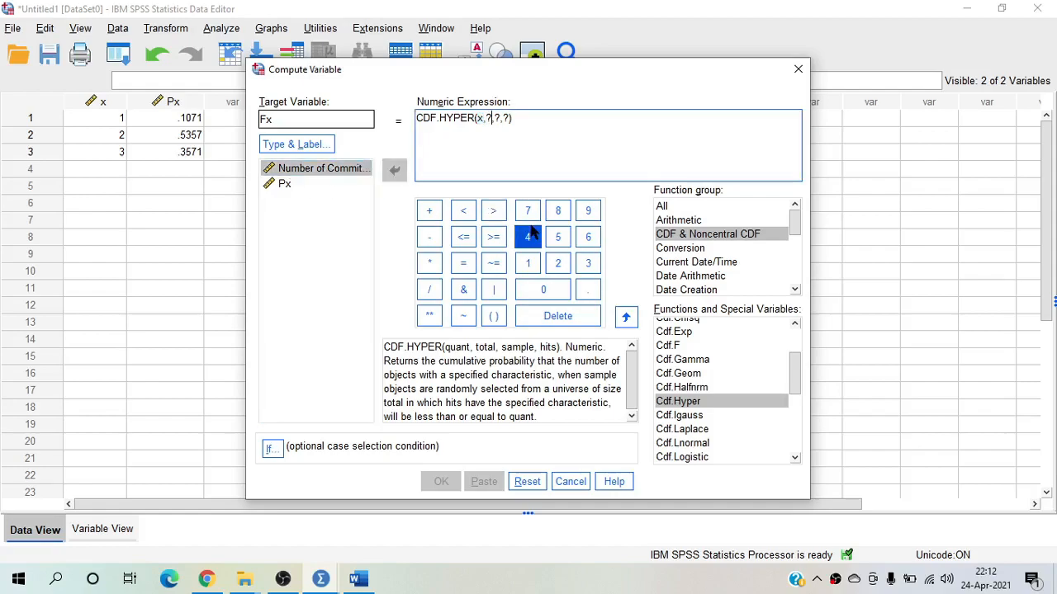
type("8,3,")
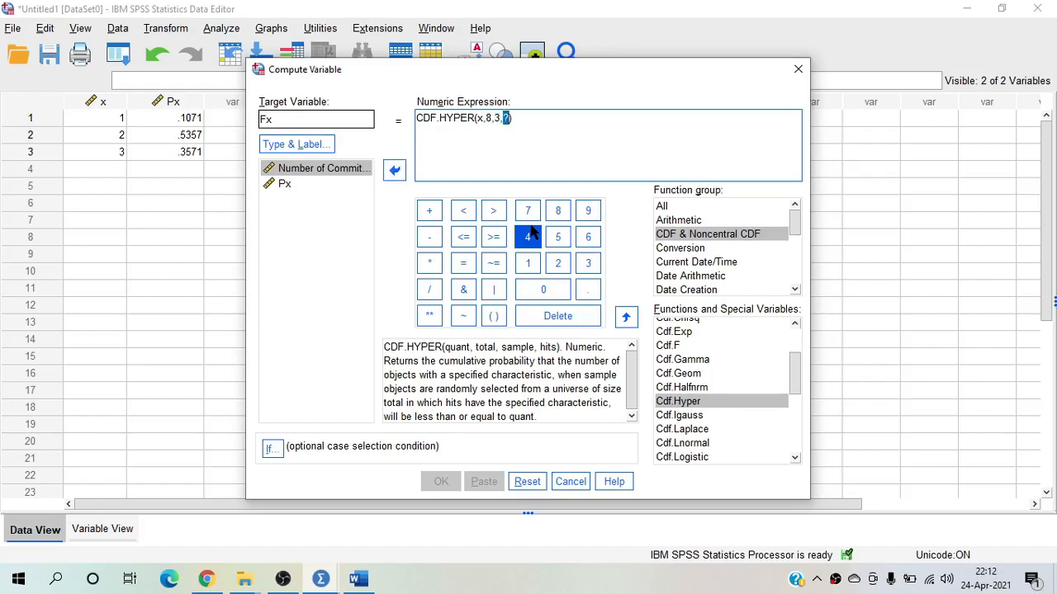
type("6")
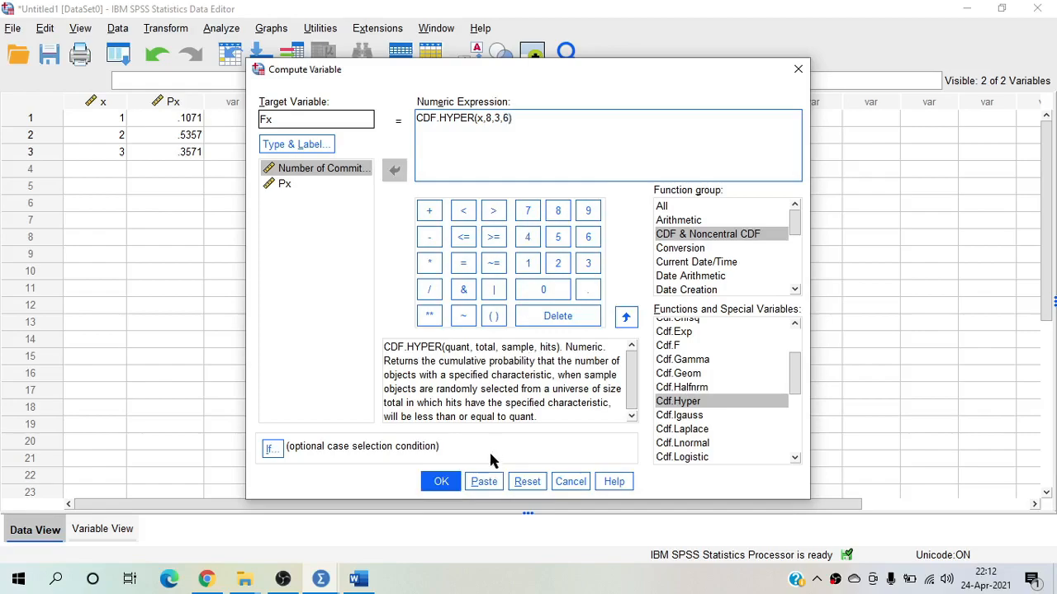
Run the Fx computation, set the decimals of Fx to 4 in the Data Editor and view the data values
left_click(441, 481)
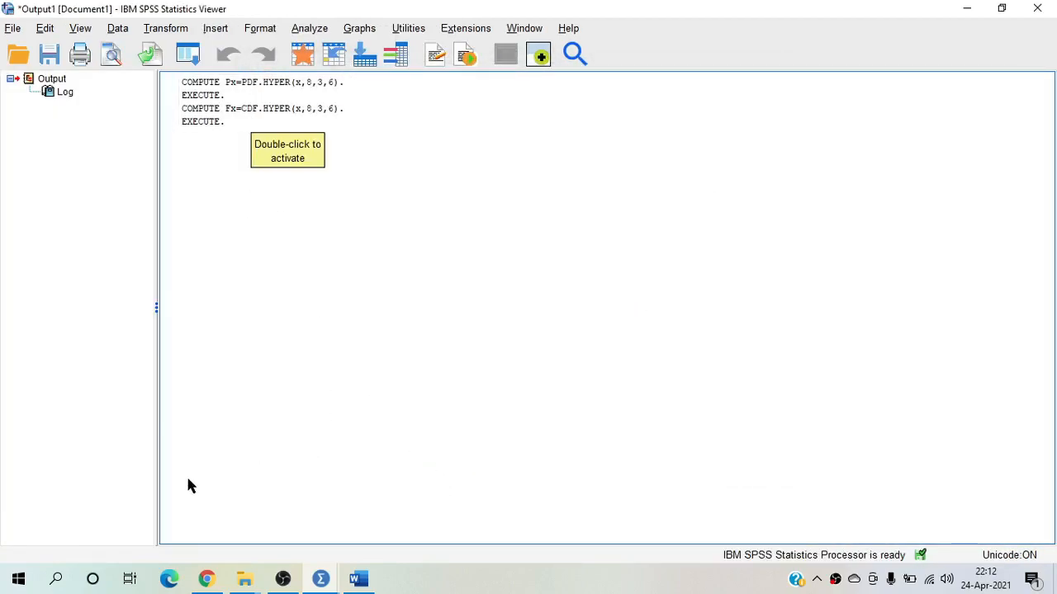
left_click(324, 579)
left_click(241, 505)
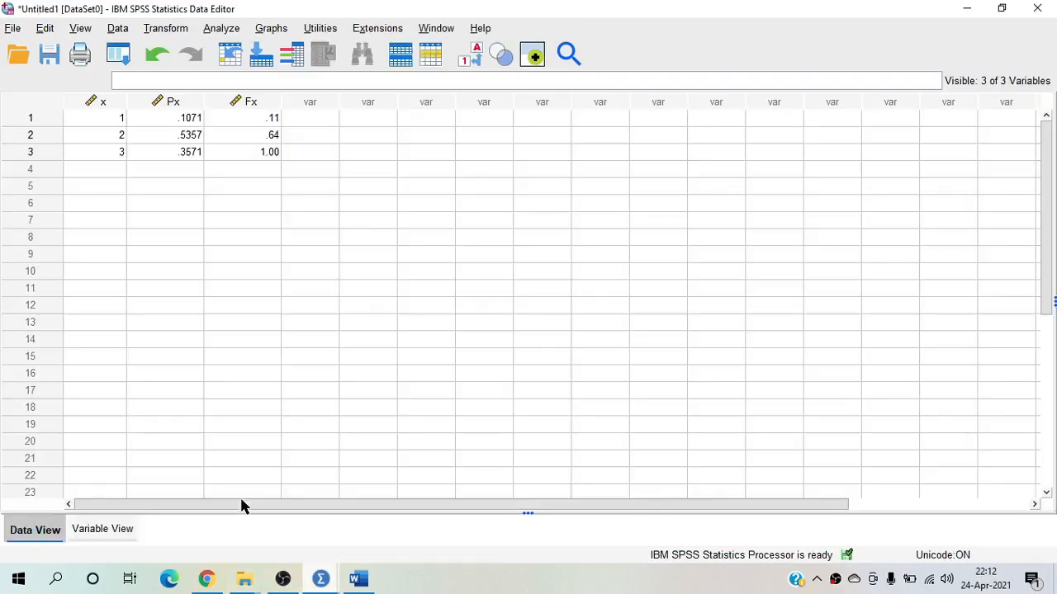
left_click(98, 529)
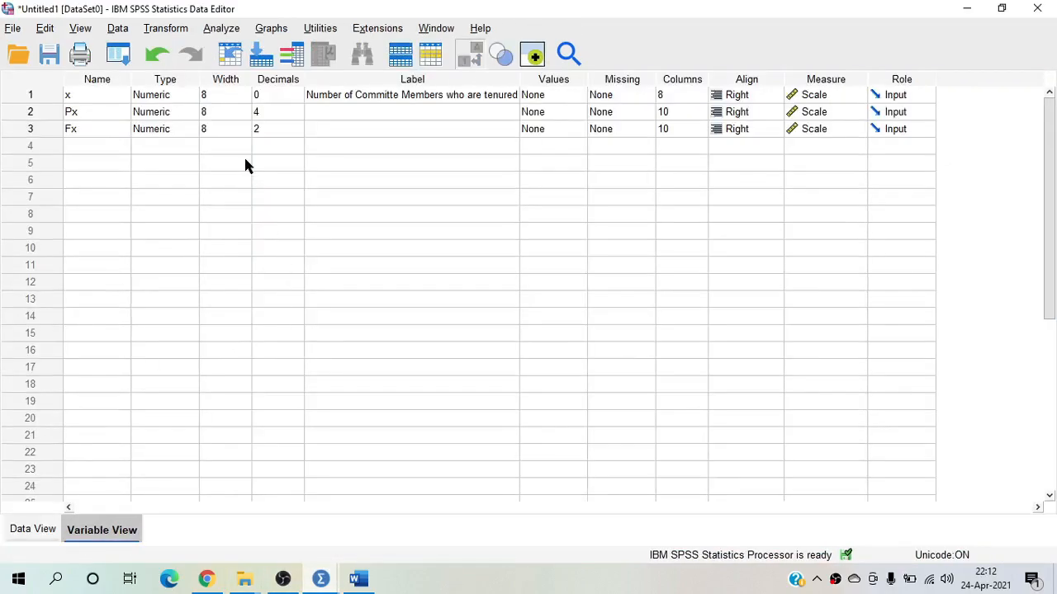
left_click(291, 130)
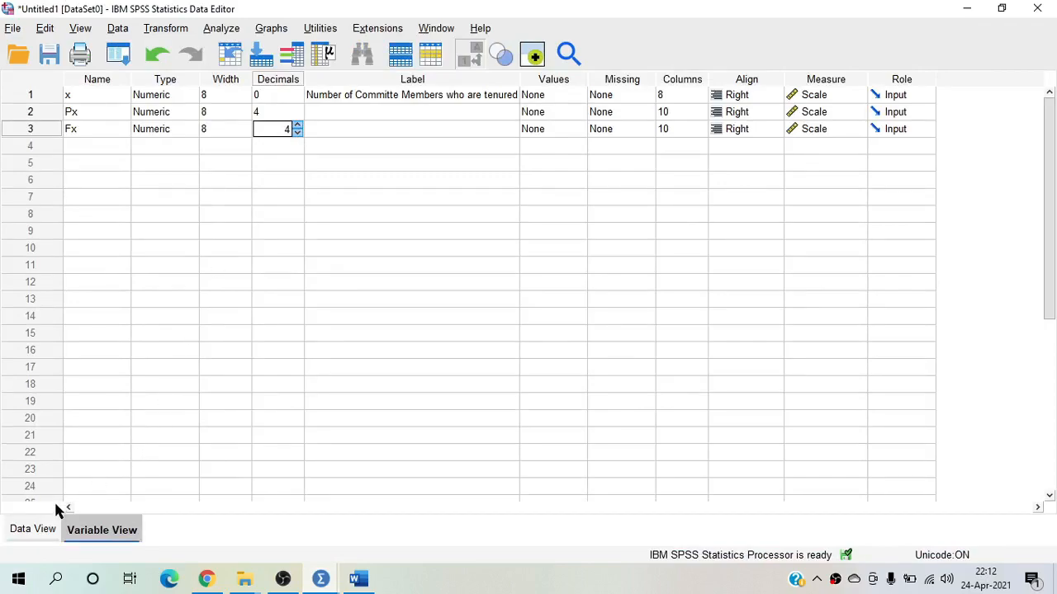
left_click(24, 531)
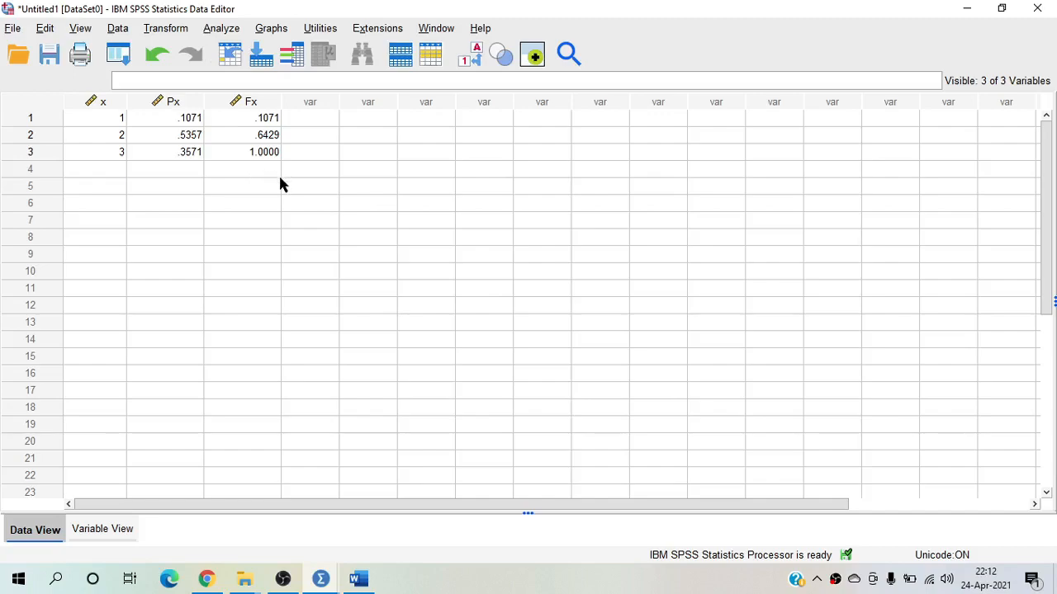
Start a new Compute Variable operation, clear the previous settings and name the target variable xPx
left_click(174, 30)
left_click(193, 51)
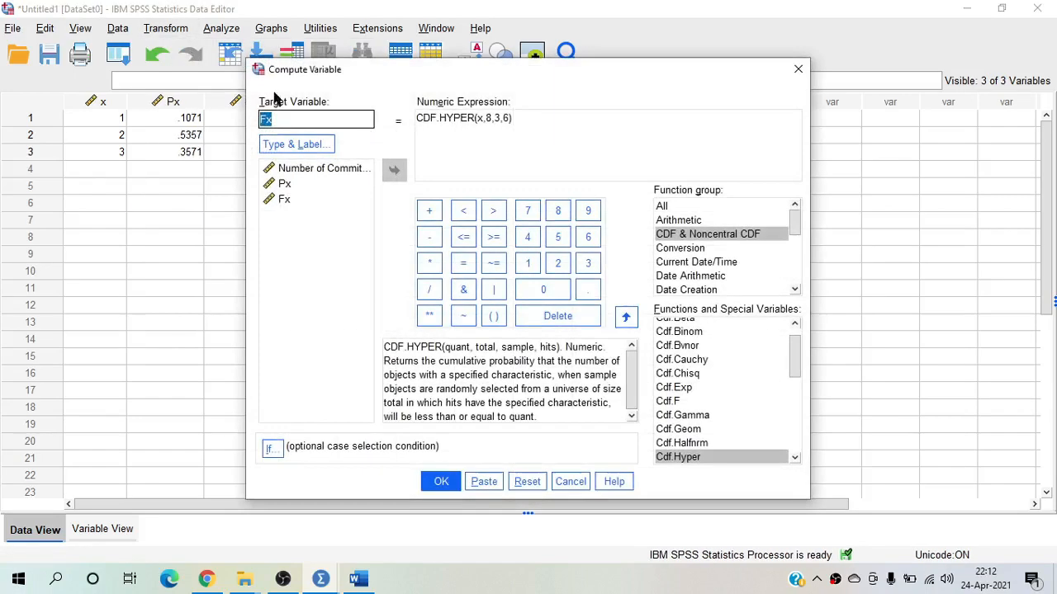
left_click(526, 482)
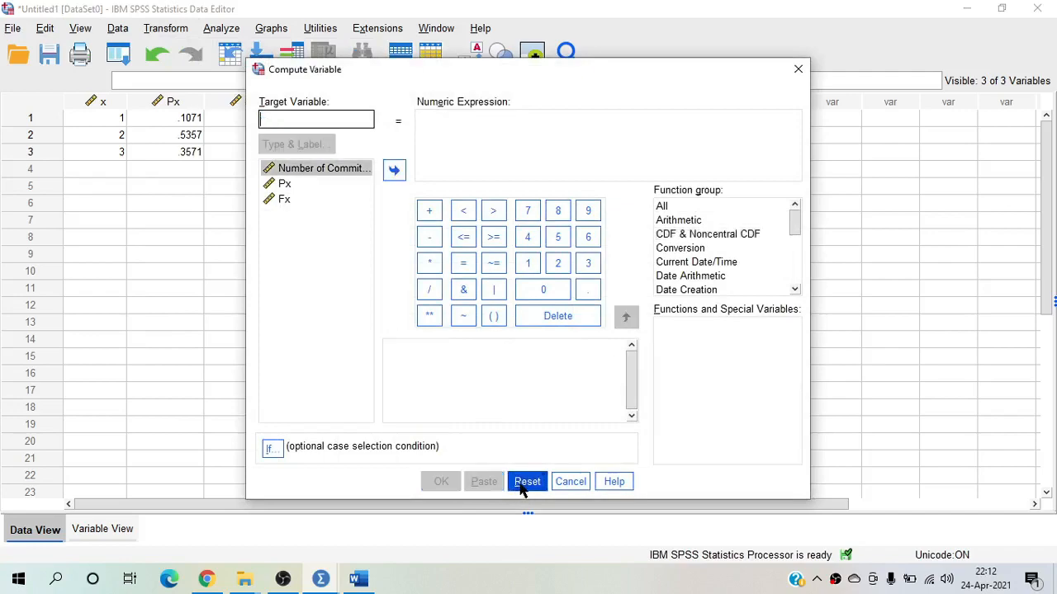
left_click(289, 118)
type("xPx")
Build the numeric expression x * Px for the target variable and run the computation
left_click(480, 154)
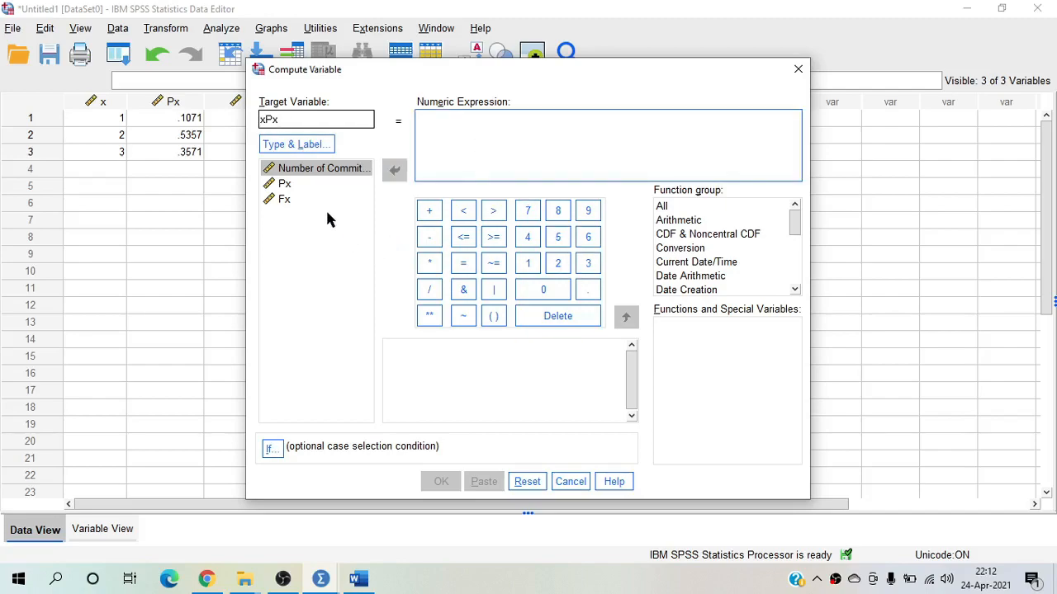
double_click(323, 168)
left_click(428, 263)
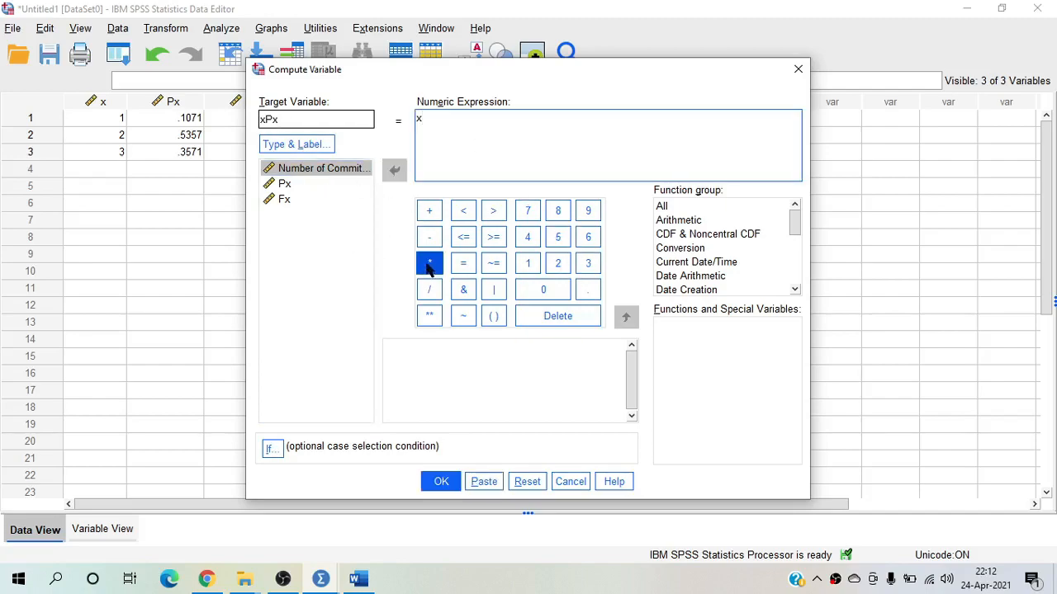
double_click(285, 184)
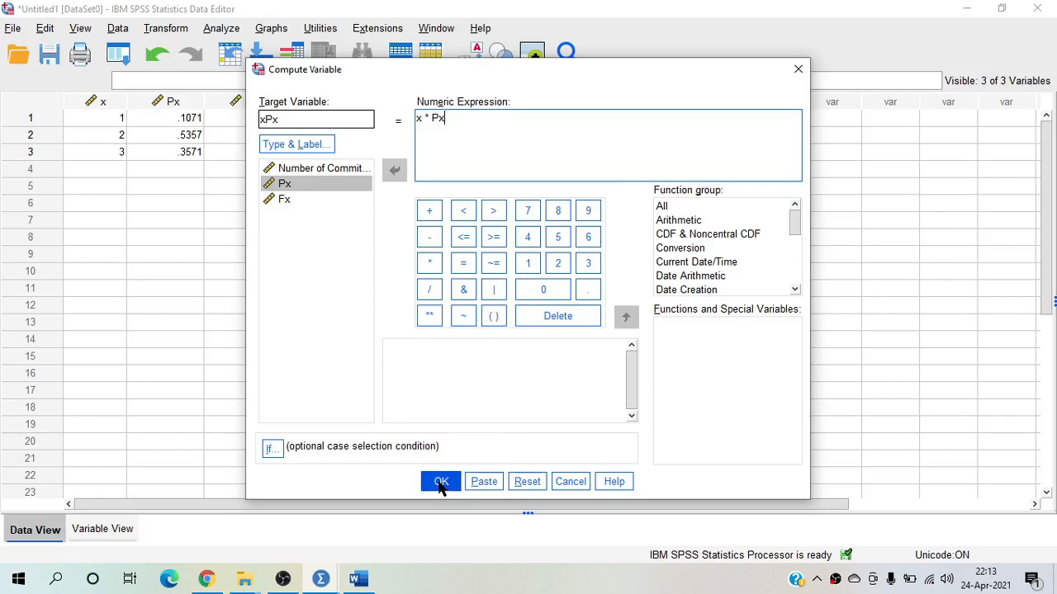
left_click(440, 483)
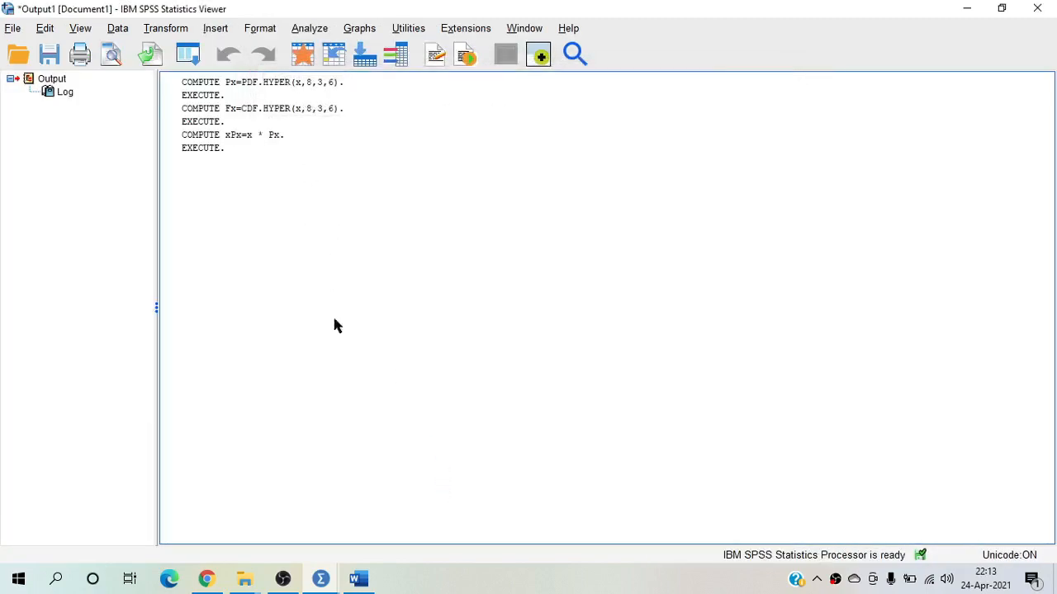
Return to the Data Editor, set the decimals of xPx to 4 and view the data values
mouse_move(313, 574)
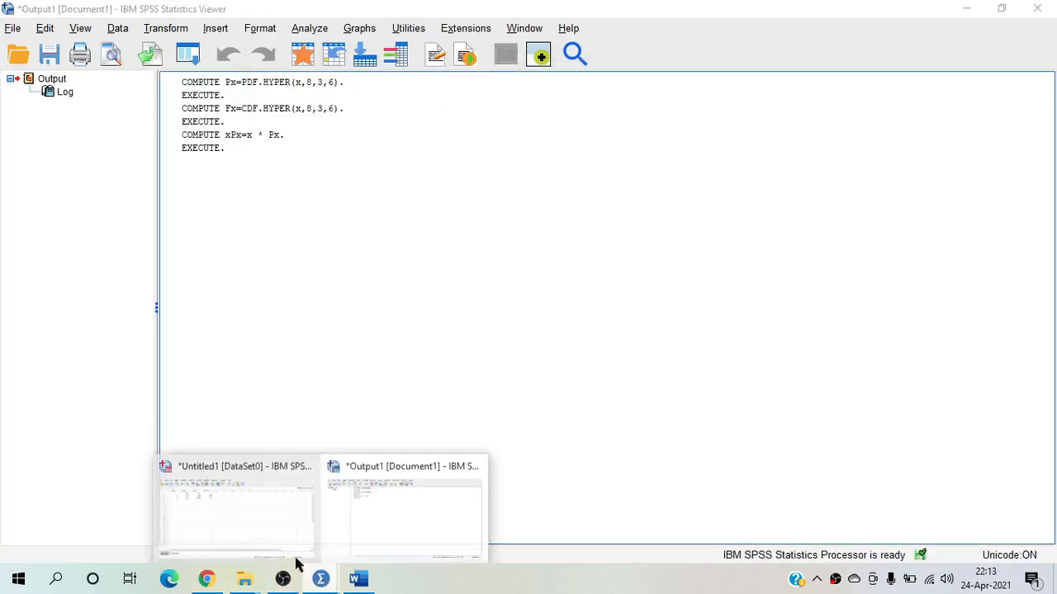
left_click(200, 514)
left_click(102, 529)
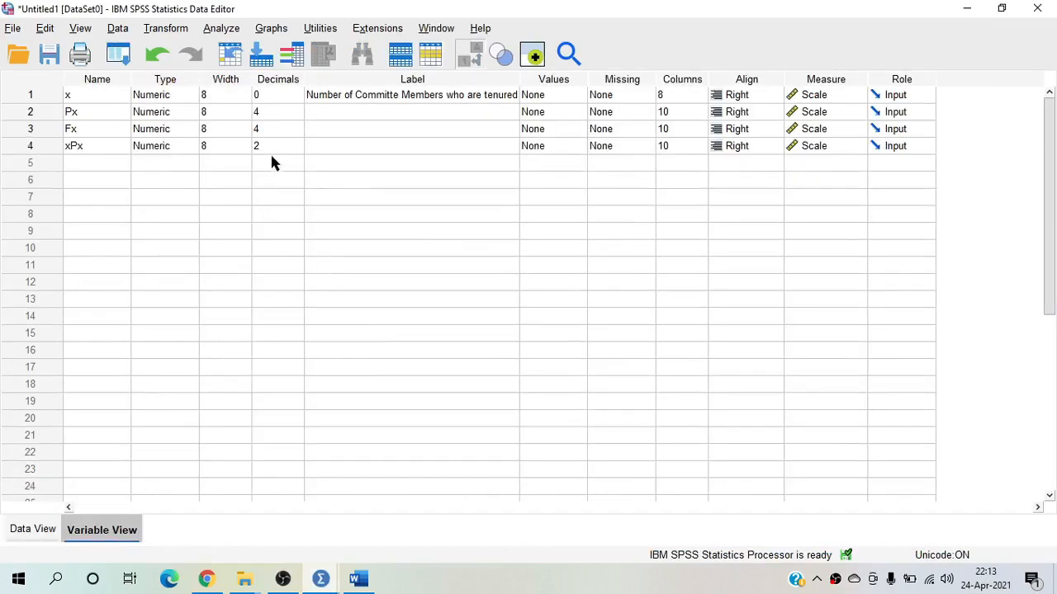
left_click(299, 146)
left_click(298, 142)
left_click(298, 142)
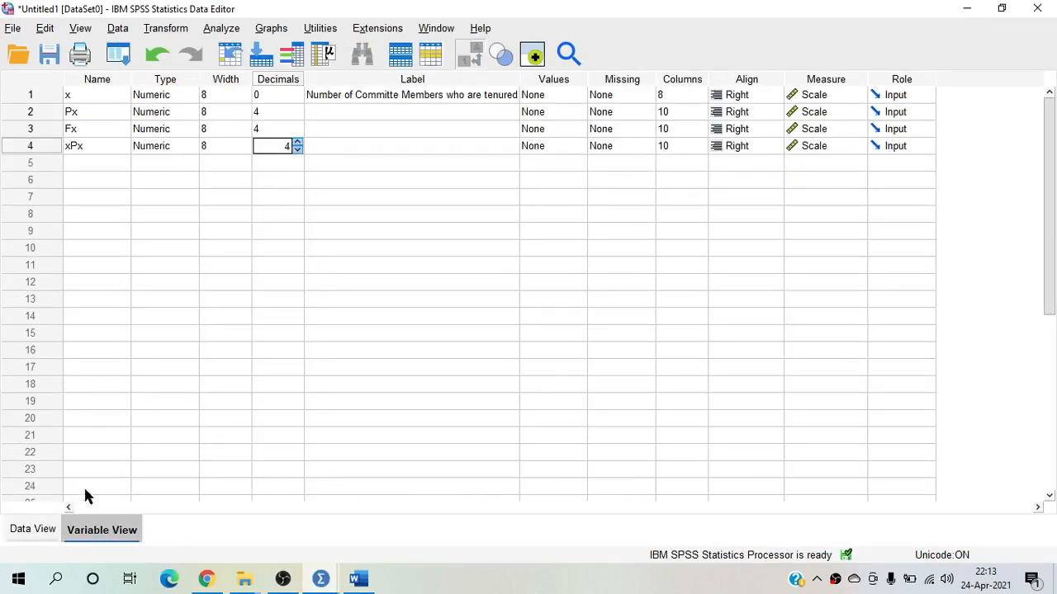
left_click(33, 531)
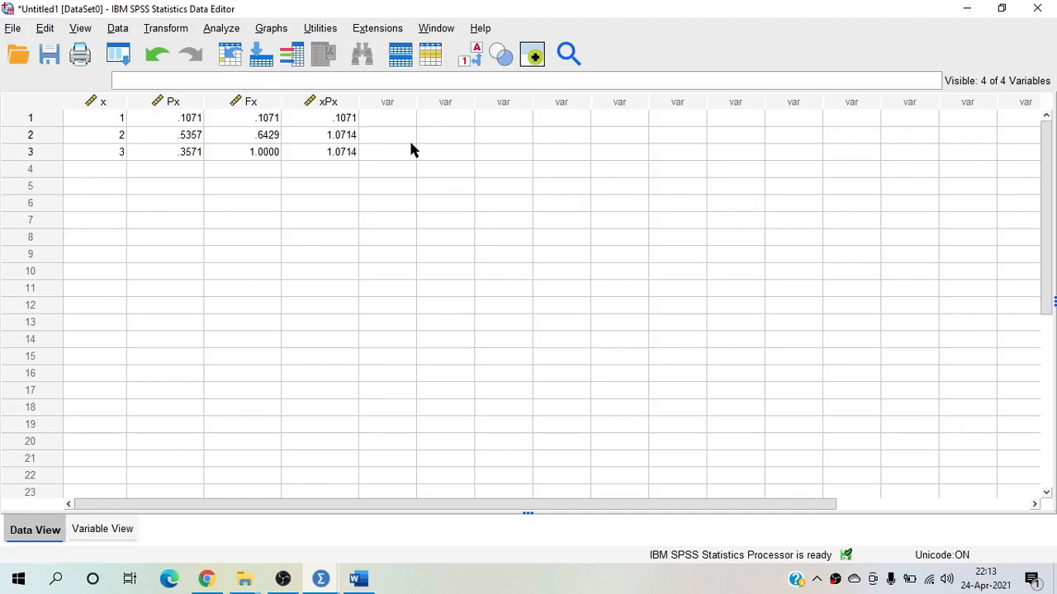
Open the Frequencies analysis, turn off the display of frequency tables and add xPx as the variable
left_click(167, 31)
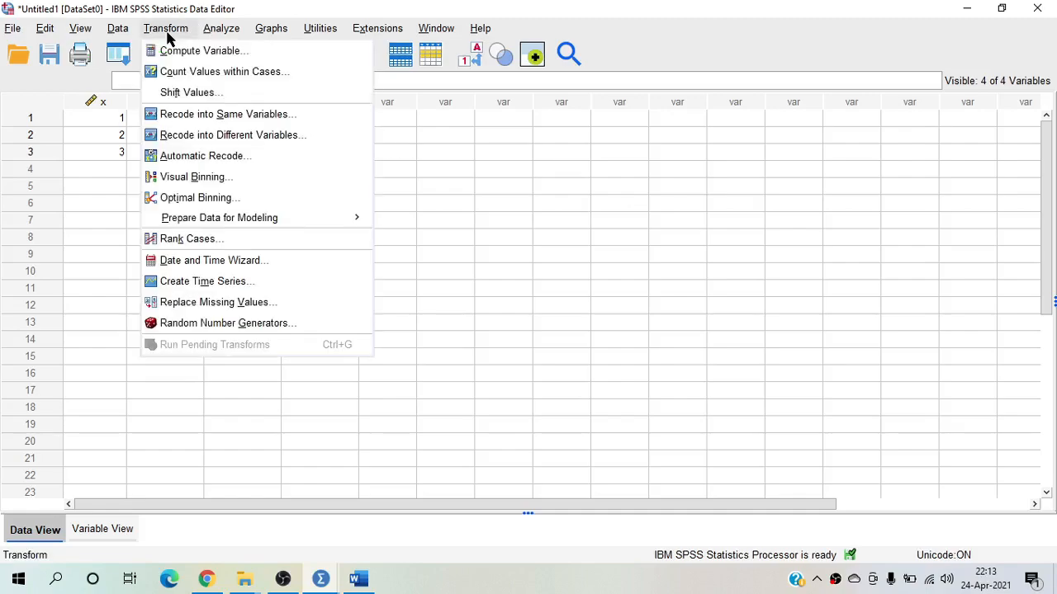
mouse_move(245, 37)
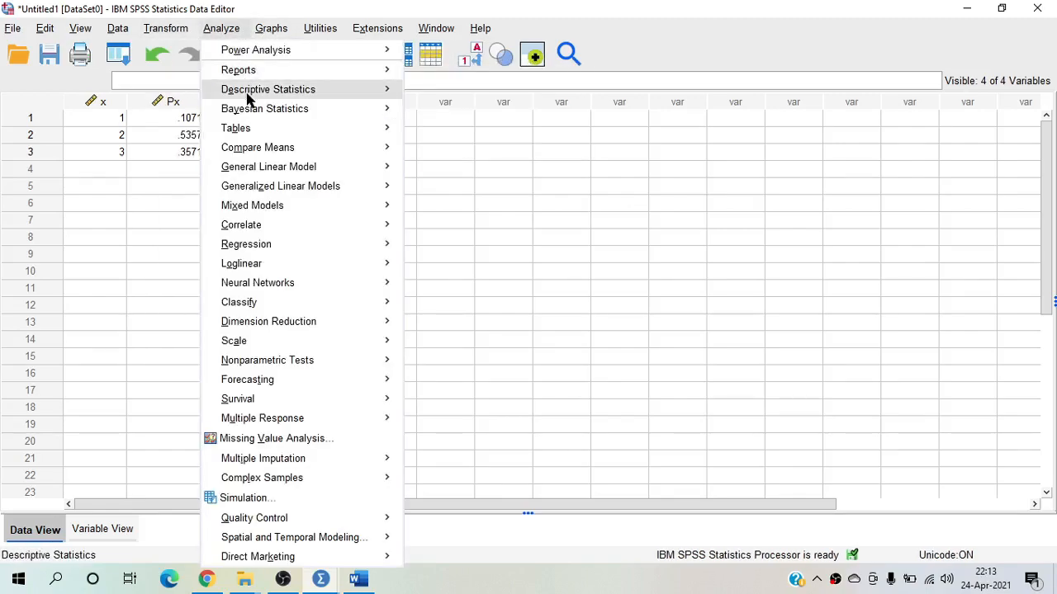
mouse_move(264, 88)
left_click(435, 94)
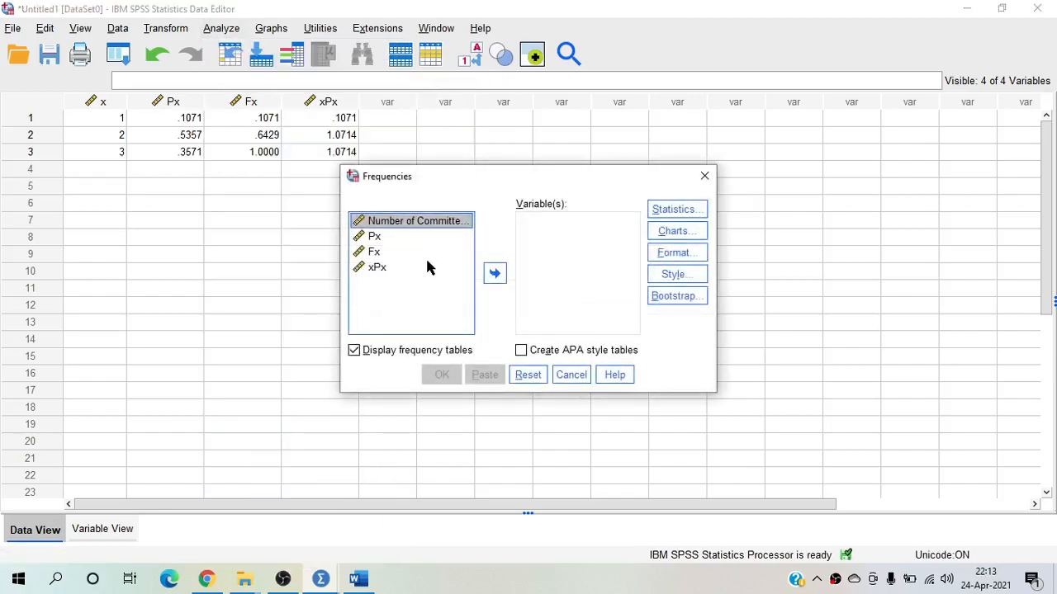
left_click(374, 355)
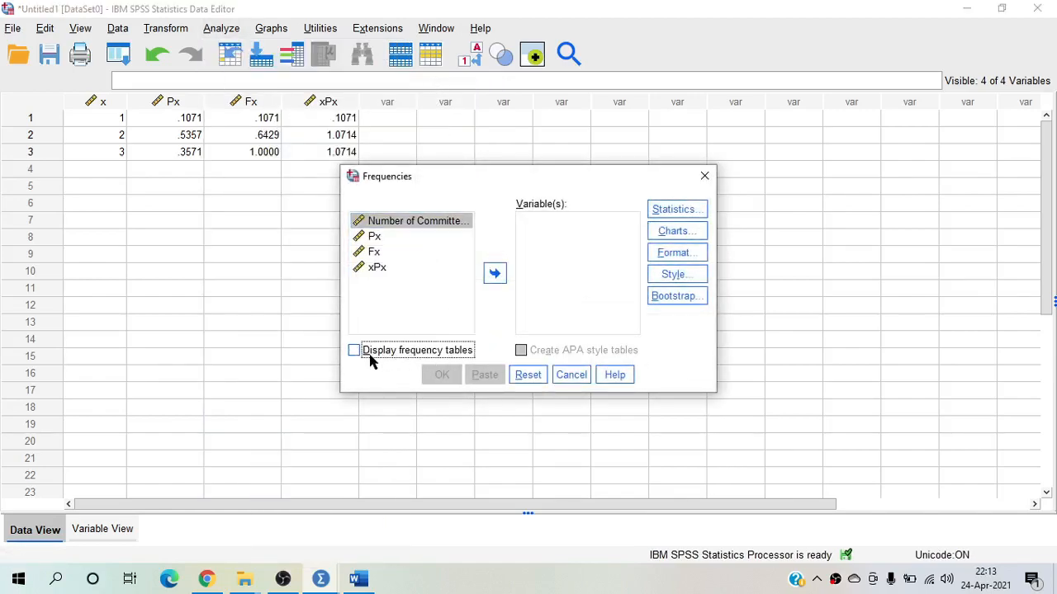
left_click(385, 270)
left_click(496, 273)
Request only the Sum statistic for xPx and run the Frequencies analysis
left_click(658, 213)
left_click(584, 233)
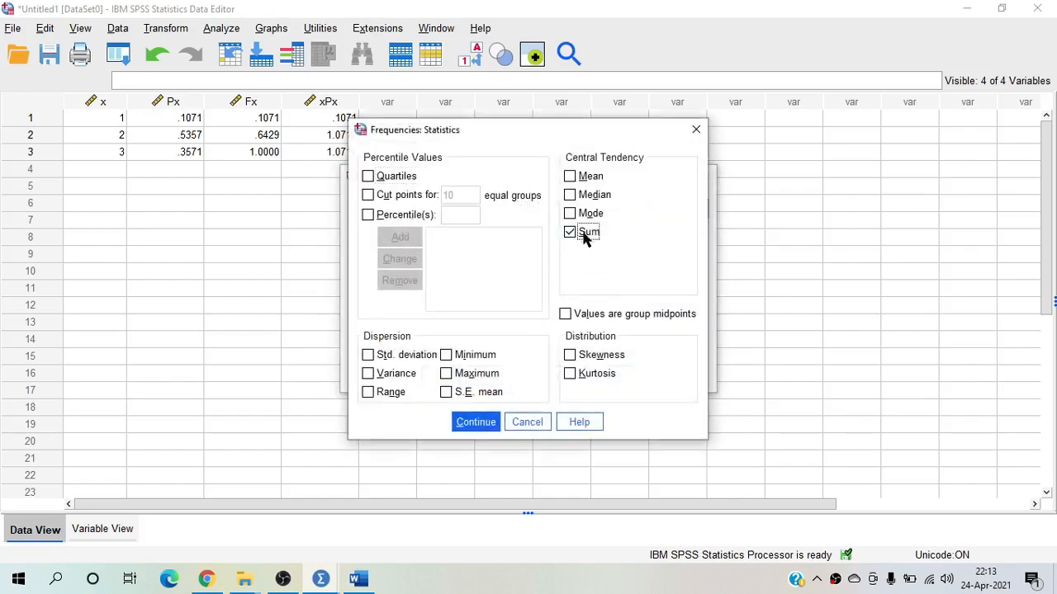
left_click(487, 424)
left_click(452, 377)
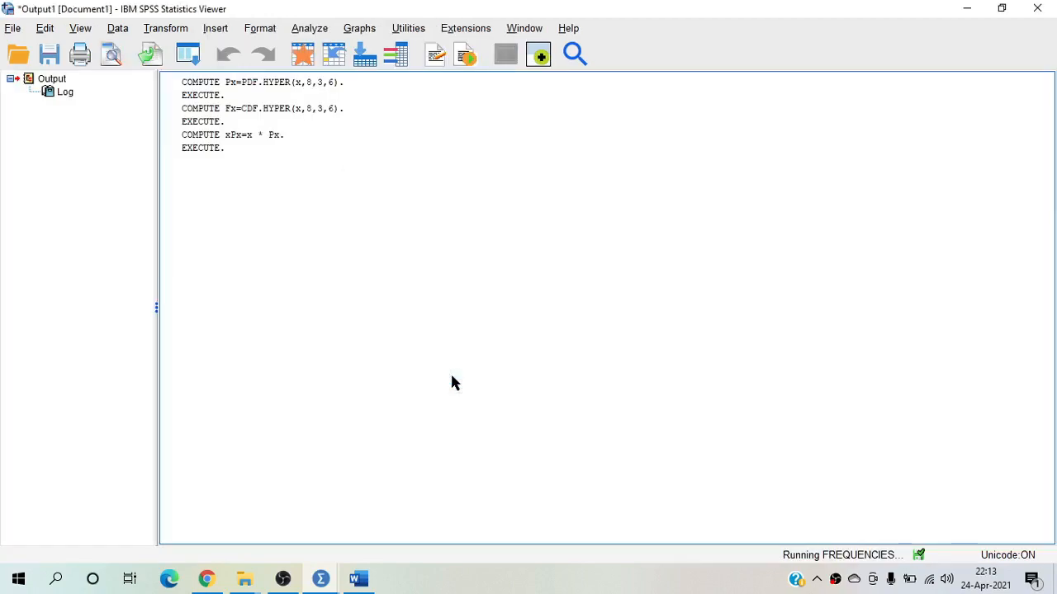
left_click(258, 312)
left_click(346, 427)
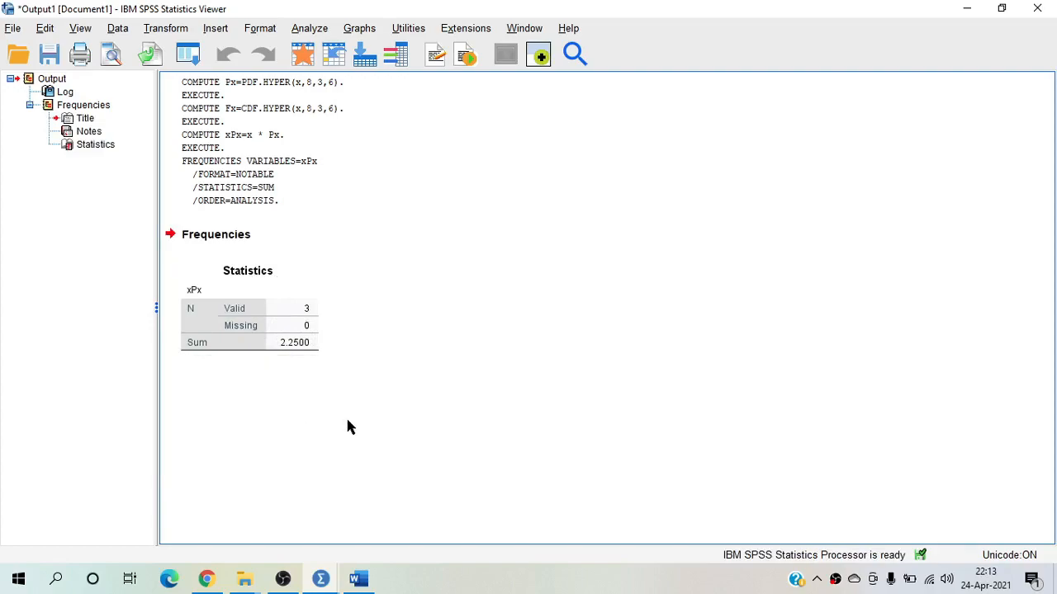
Return to the Data Editor, reset the Compute Variable settings and name the new target variable sdxPx
left_click(327, 580)
left_click(240, 505)
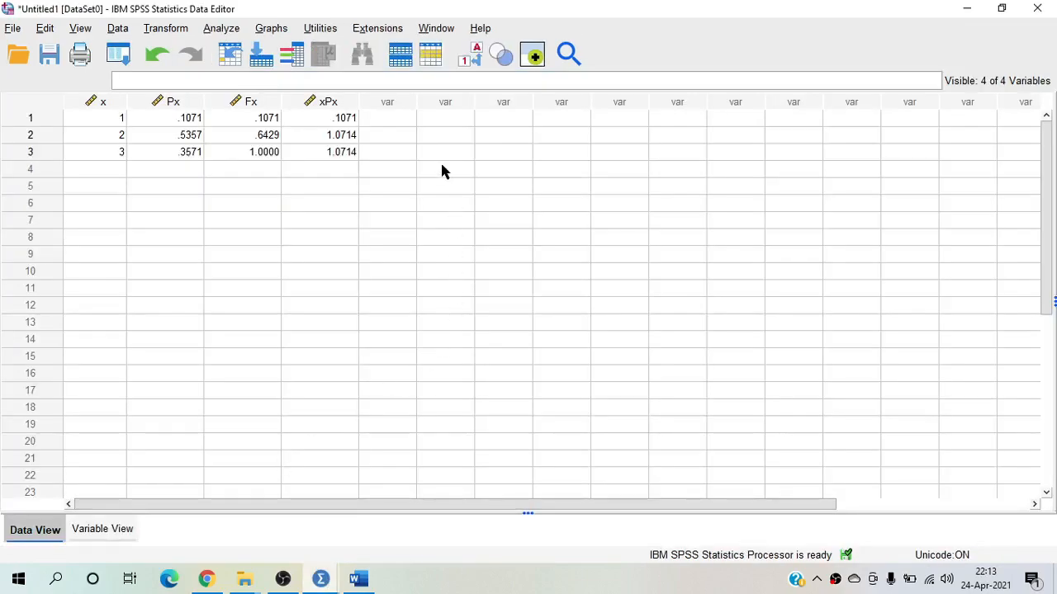
left_click(186, 28)
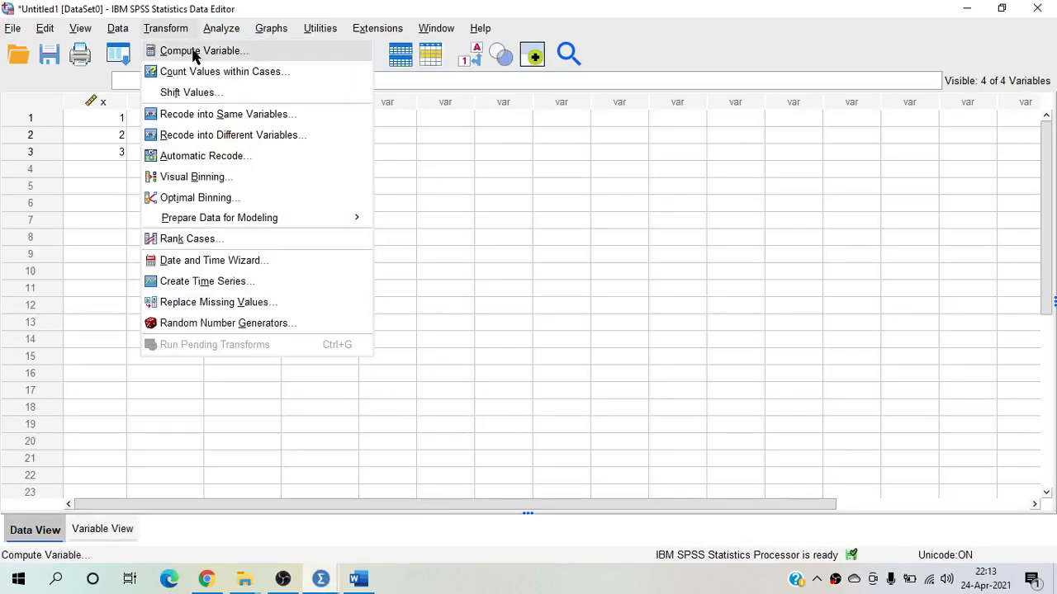
left_click(198, 50)
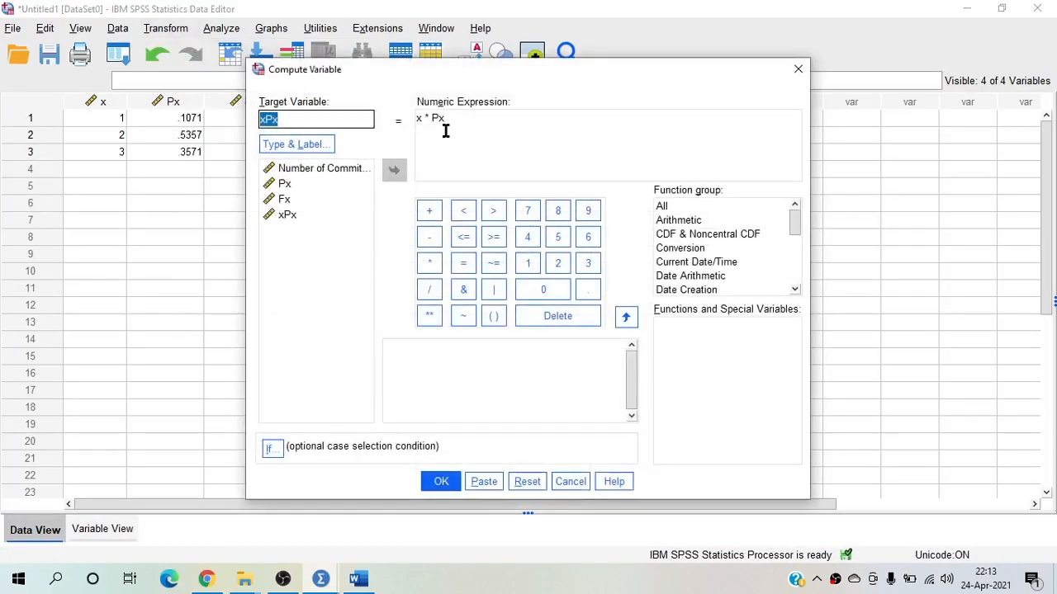
left_click_drag(446, 119, 417, 119)
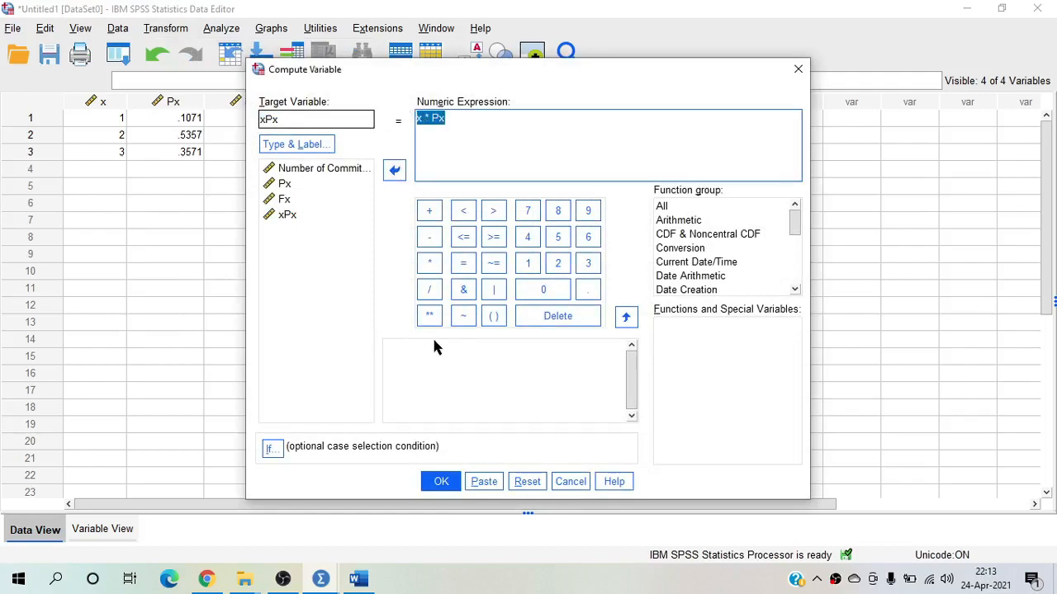
left_click(526, 481)
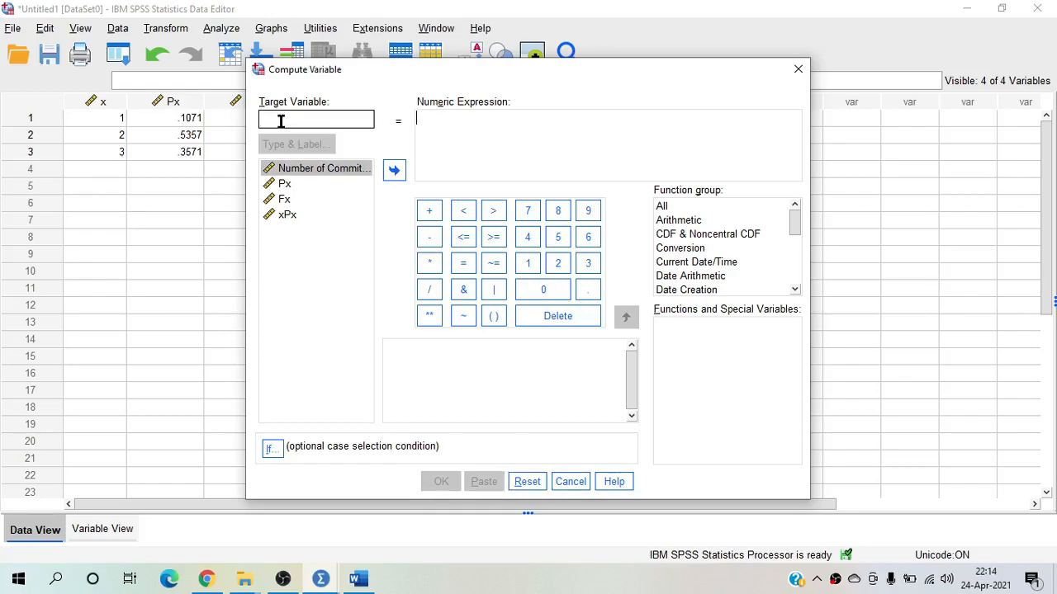
type("sdxPx")
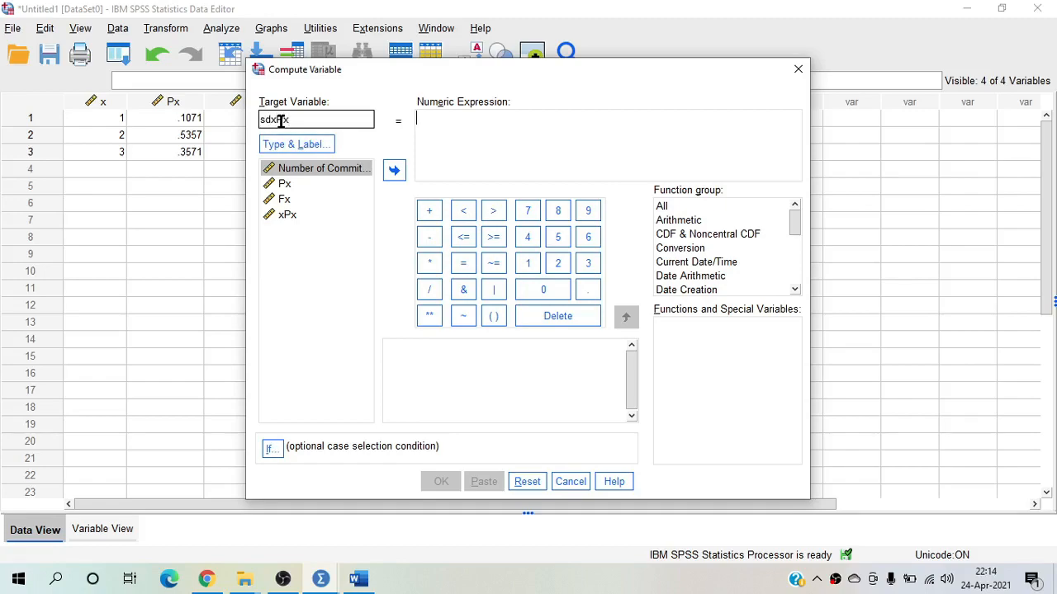
Start the numeric expression for sdxPx as Px * (x - ), leaving the value to subtract open inside the parentheses
left_click(441, 138)
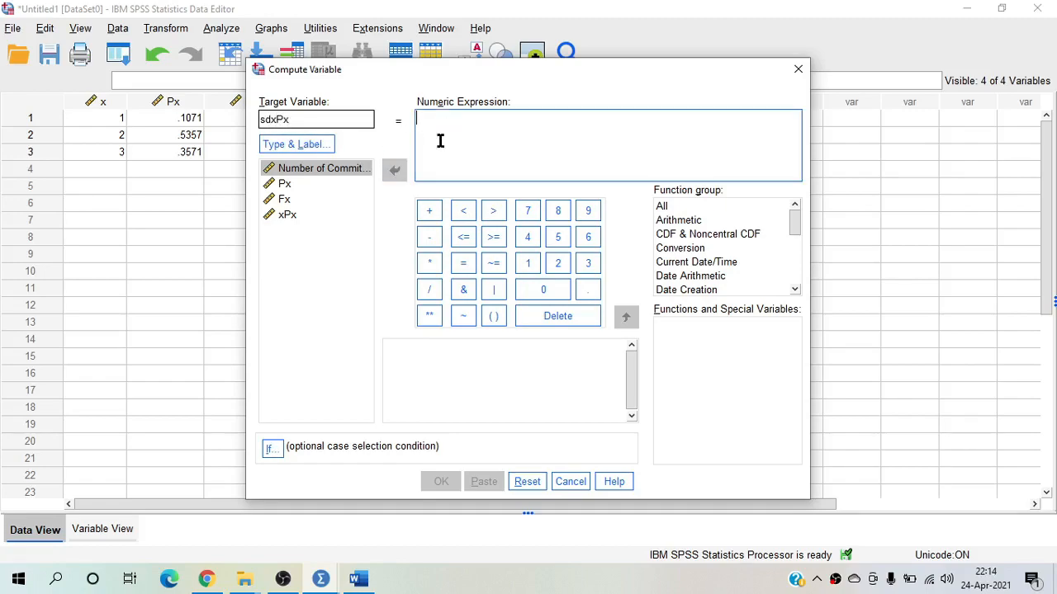
double_click(285, 185)
left_click(429, 262)
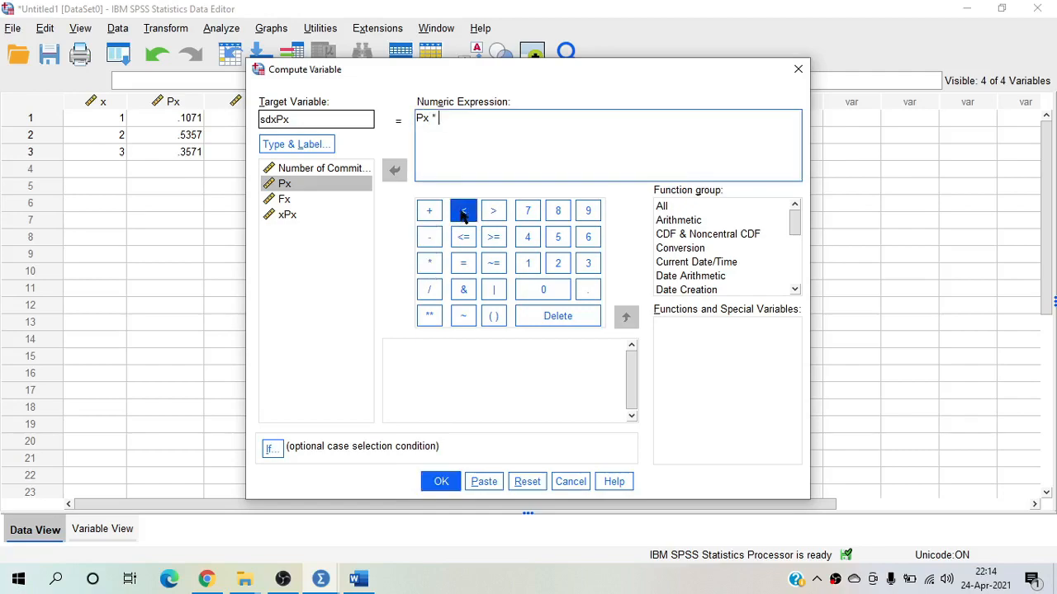
left_click(493, 316)
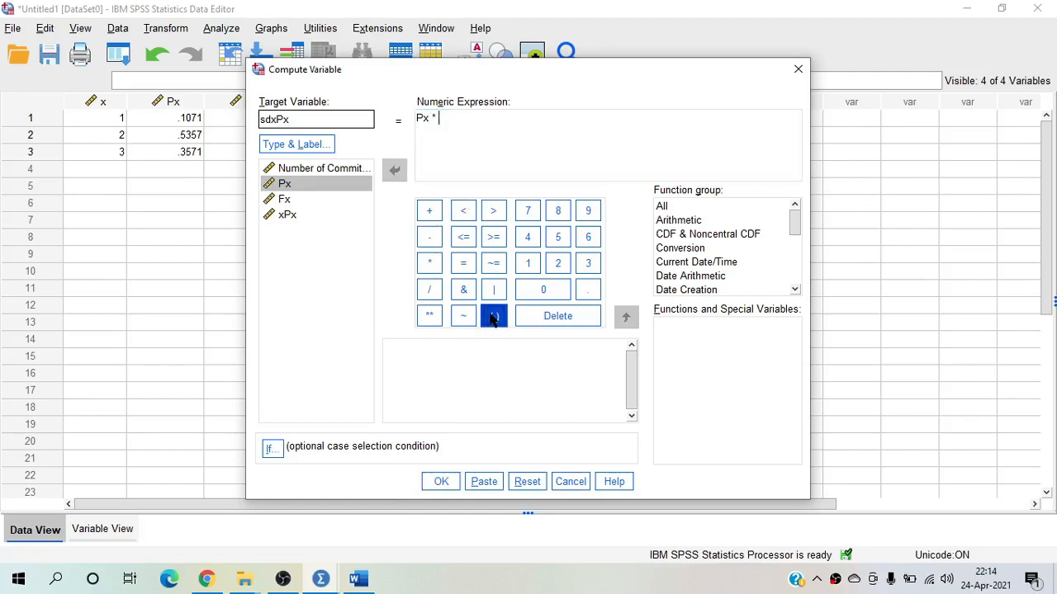
double_click(340, 177)
type("-")
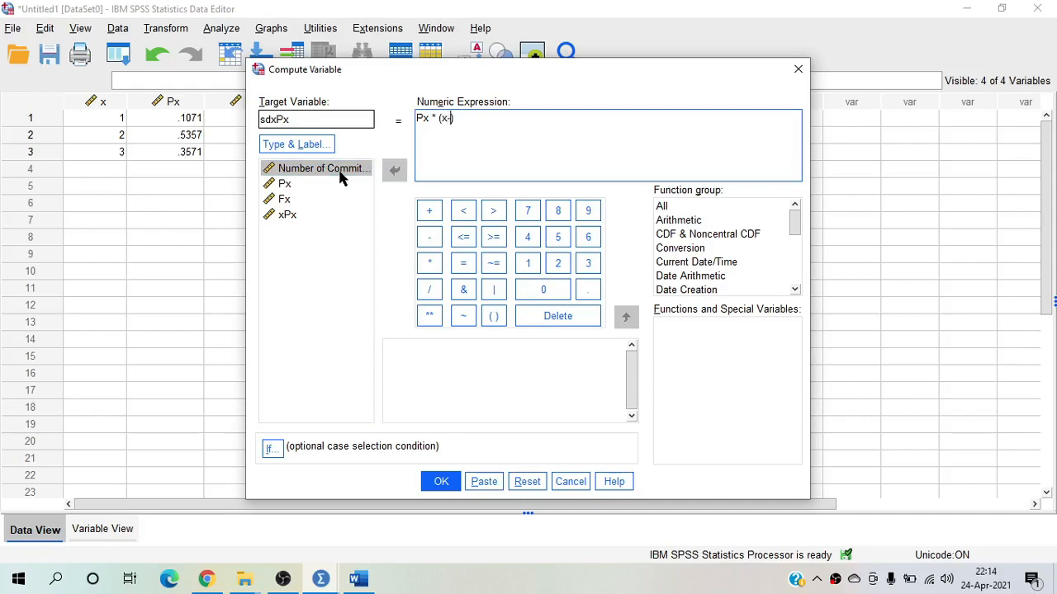
left_click(429, 239)
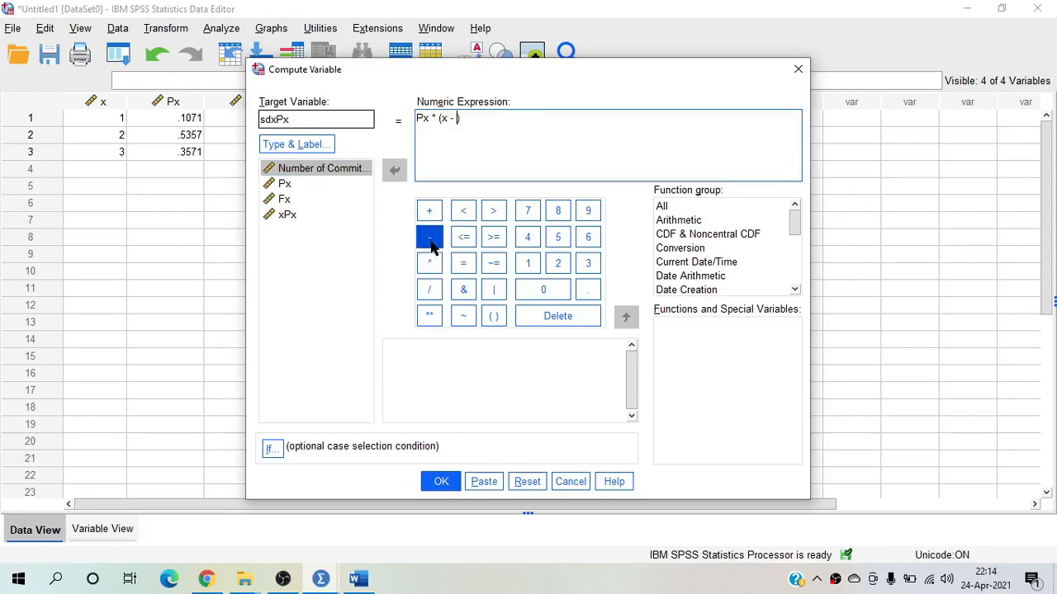
Look up the xPx sum in the output, complete the expression as Px * (x - 2.25) ** 2 and compute sdxPx
left_click(321, 581)
left_click(349, 518)
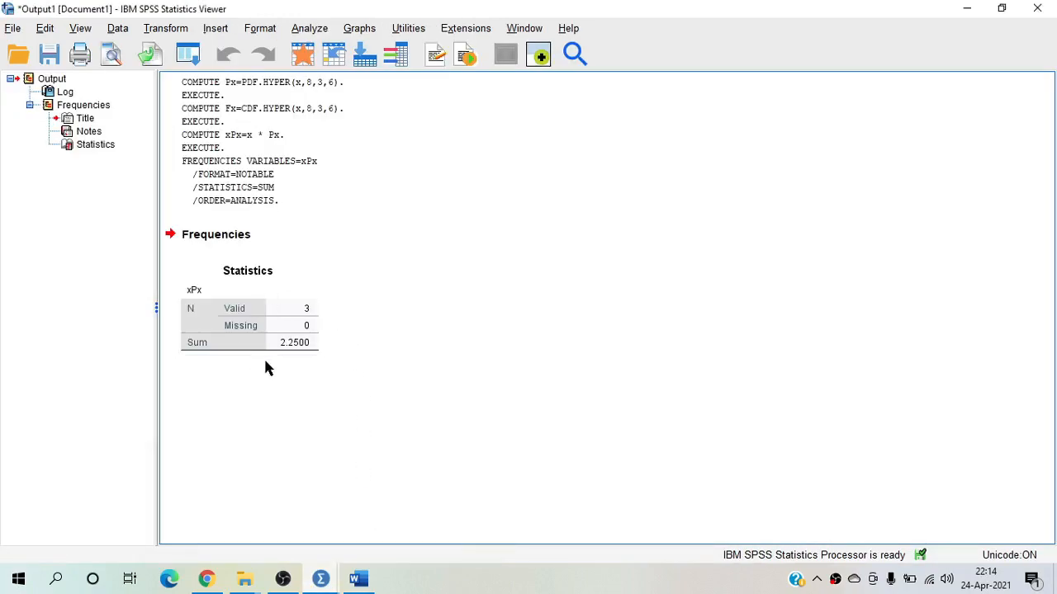
left_click(321, 580)
left_click(259, 508)
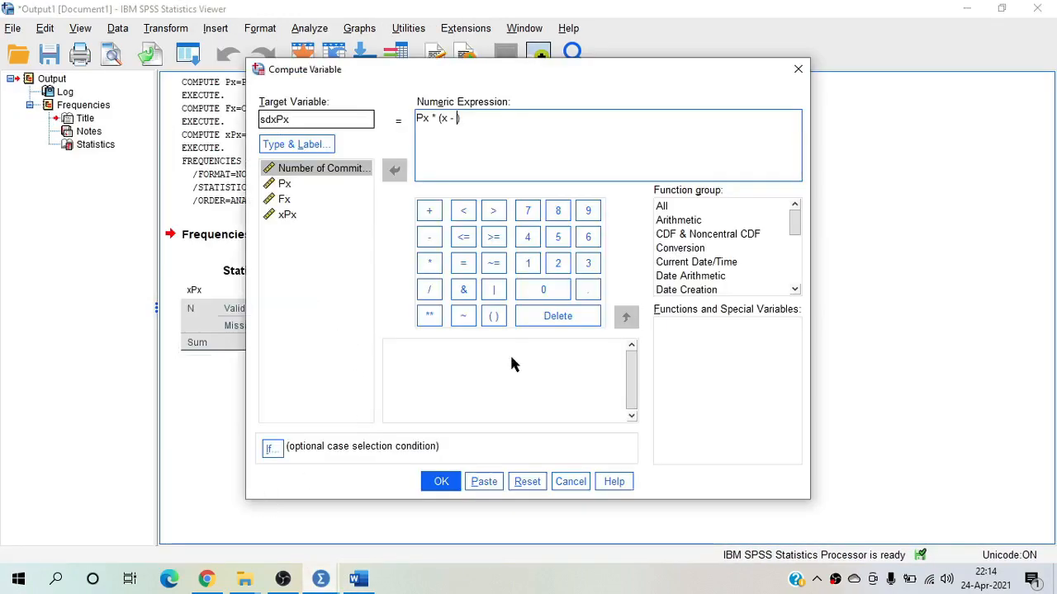
type("202")
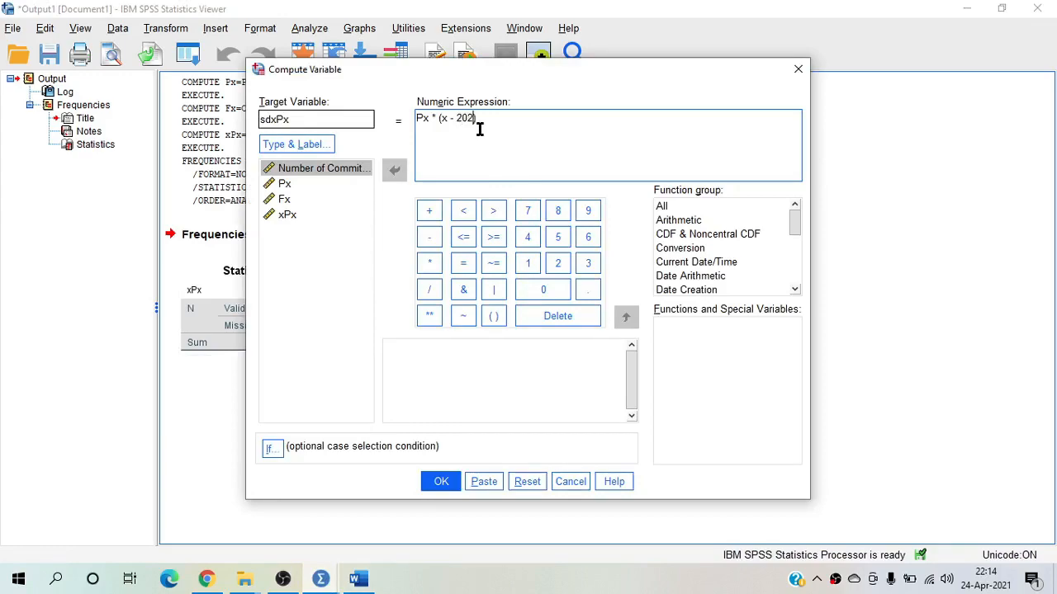
key("BackSpace")
key("BackSpace")
type(".25")
left_click(429, 316)
type("2")
left_click(450, 484)
left_click(438, 481)
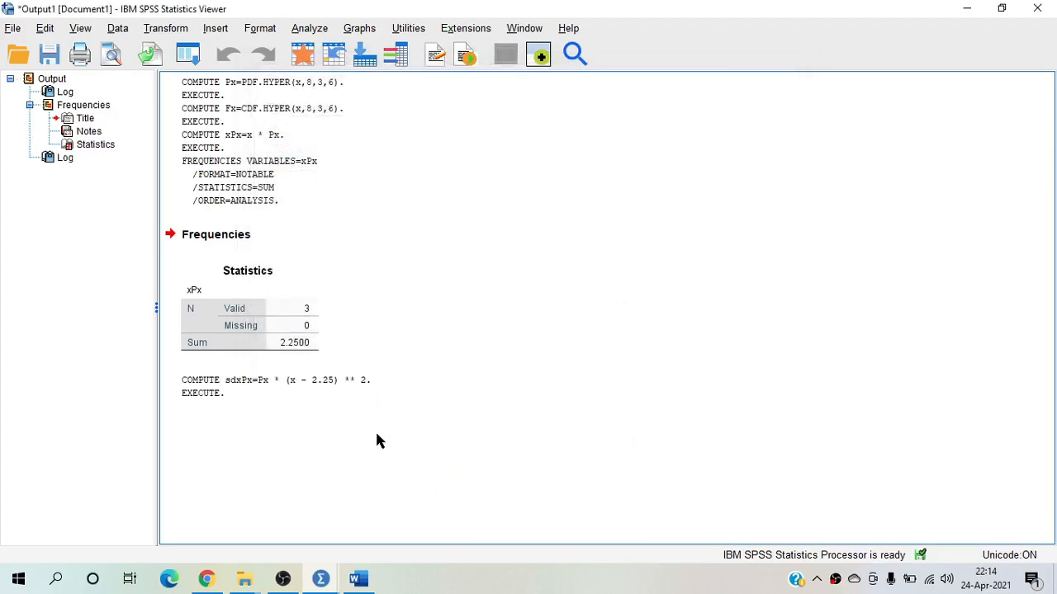
Return to the Data Editor and show the variable definitions
mouse_move(320, 578)
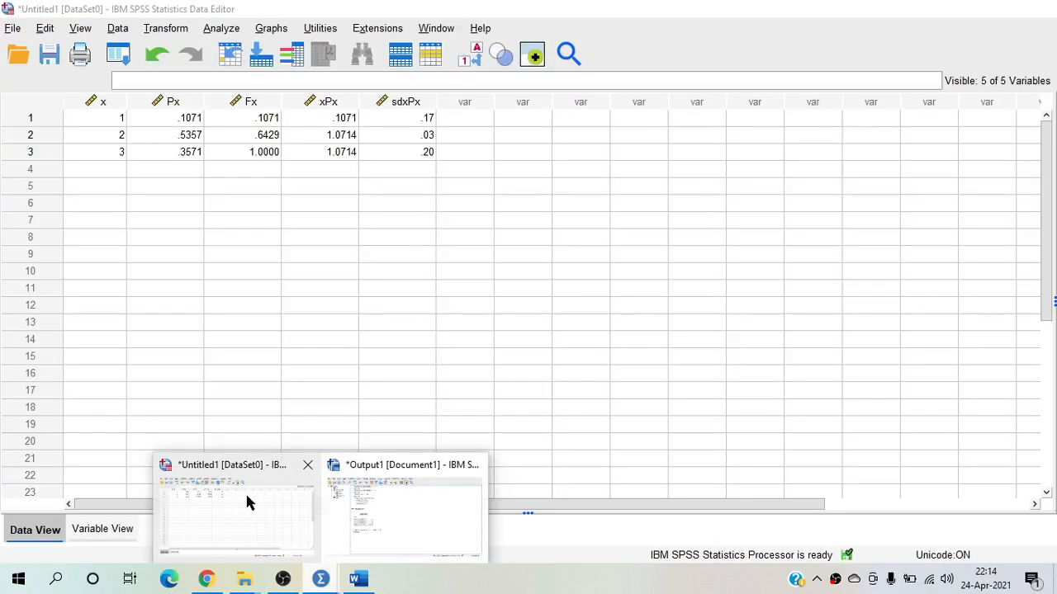
left_click(247, 492)
left_click(128, 529)
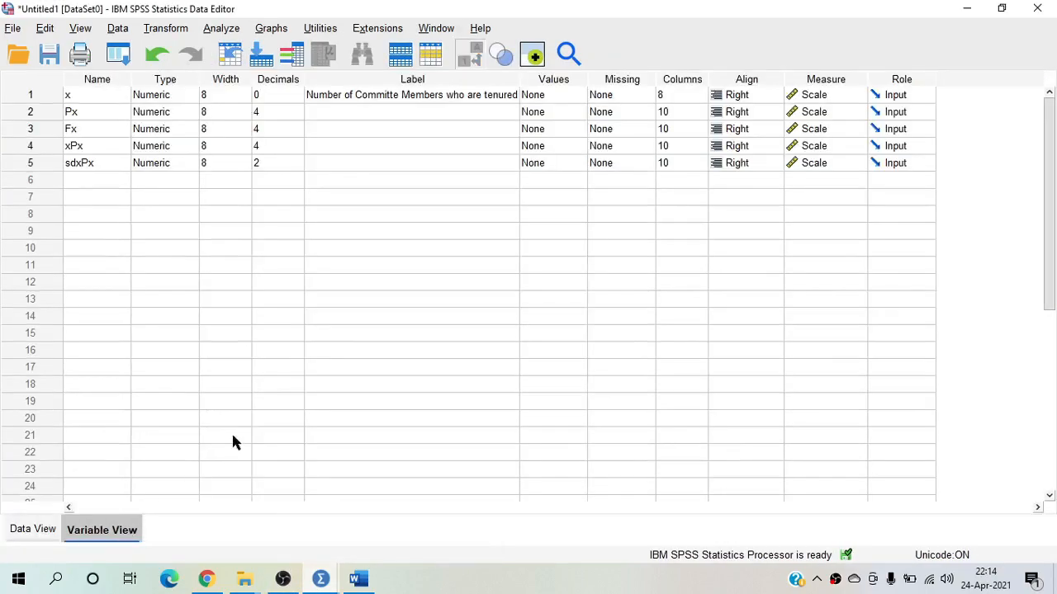
left_click(296, 151)
left_click(296, 151)
left_click(298, 142)
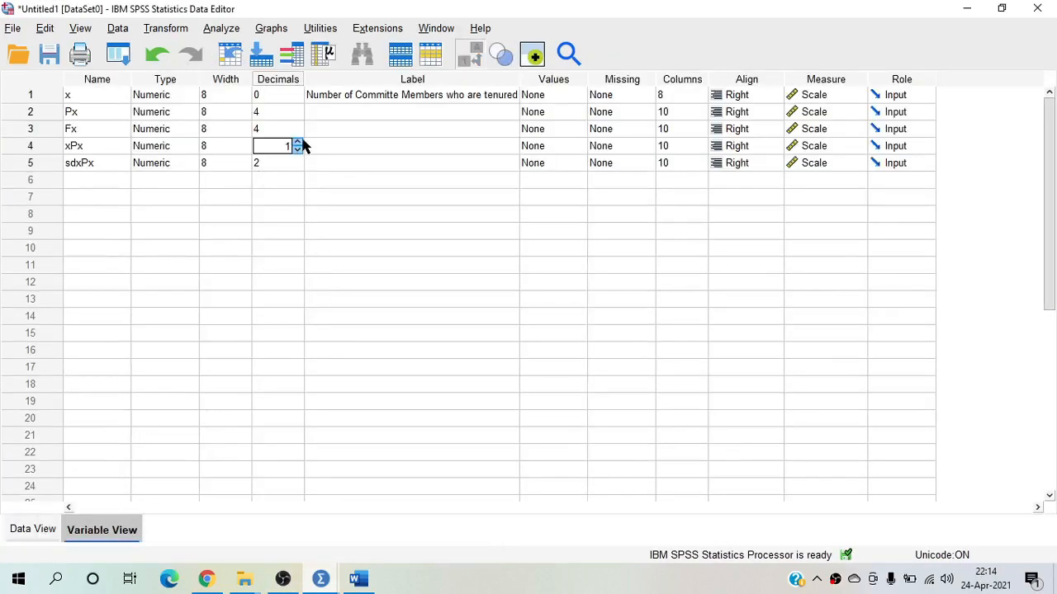
left_click(300, 141)
Set the decimals of sdxPx to 4 and view the data values
left_click(298, 159)
left_click(297, 158)
left_click(297, 158)
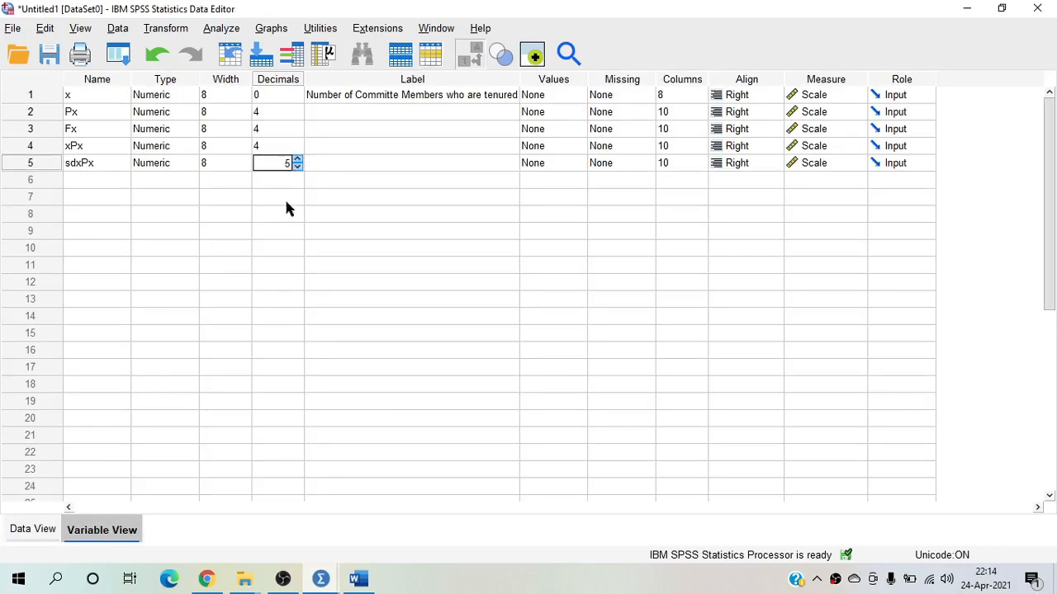
left_click(297, 166)
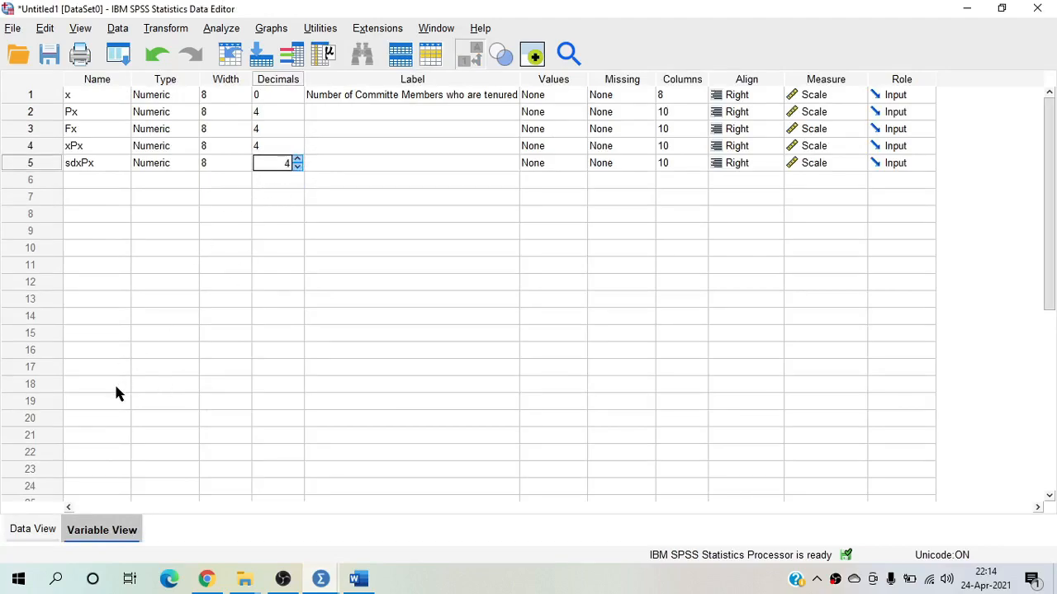
left_click(33, 528)
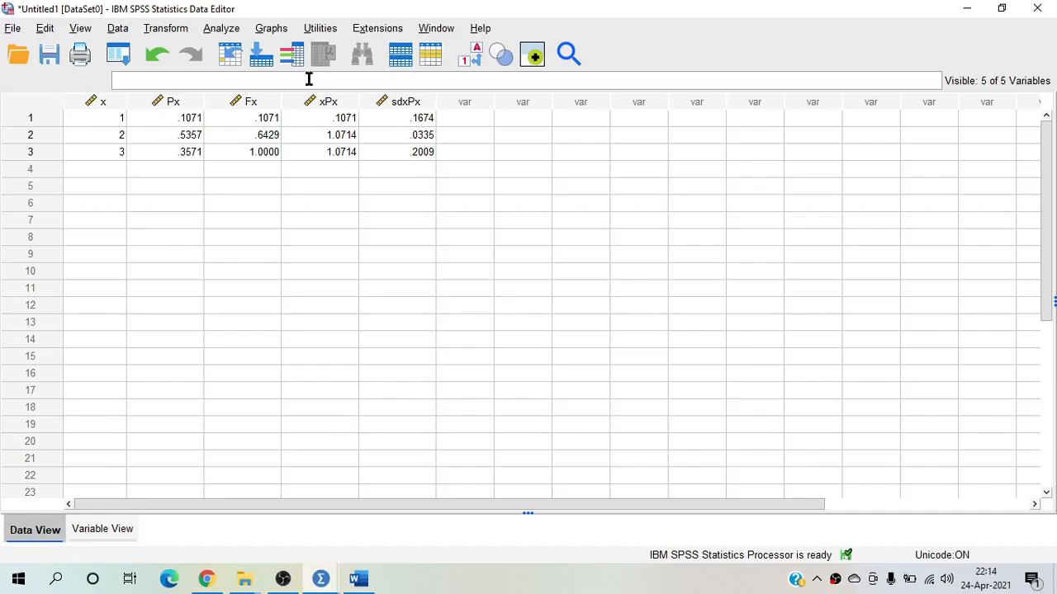
Open the Frequencies analysis and replace xPx with sdxPx as the variable to analyse
left_click(221, 33)
mouse_move(243, 90)
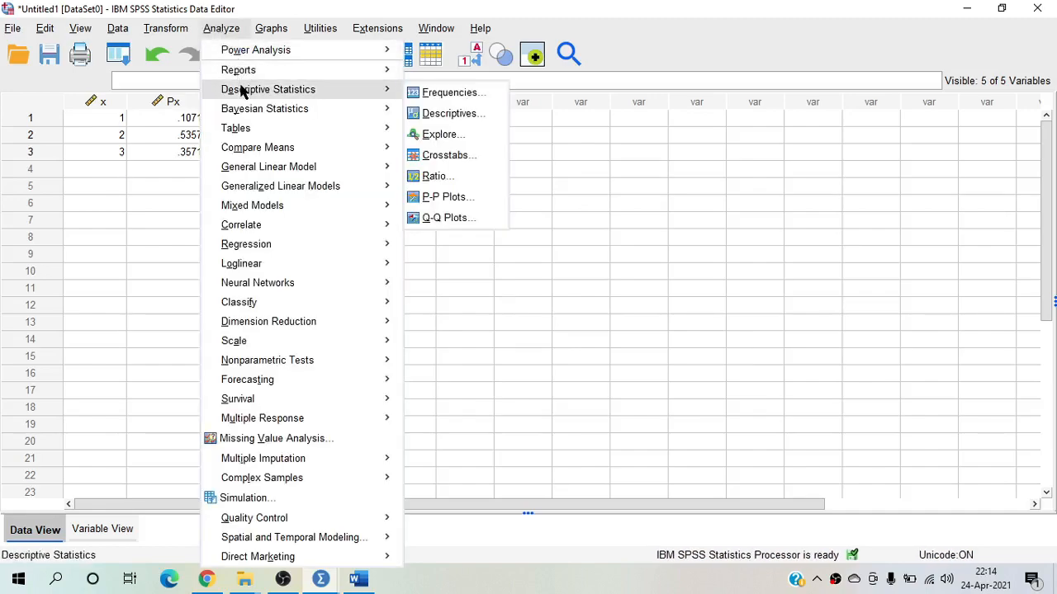
left_click(433, 93)
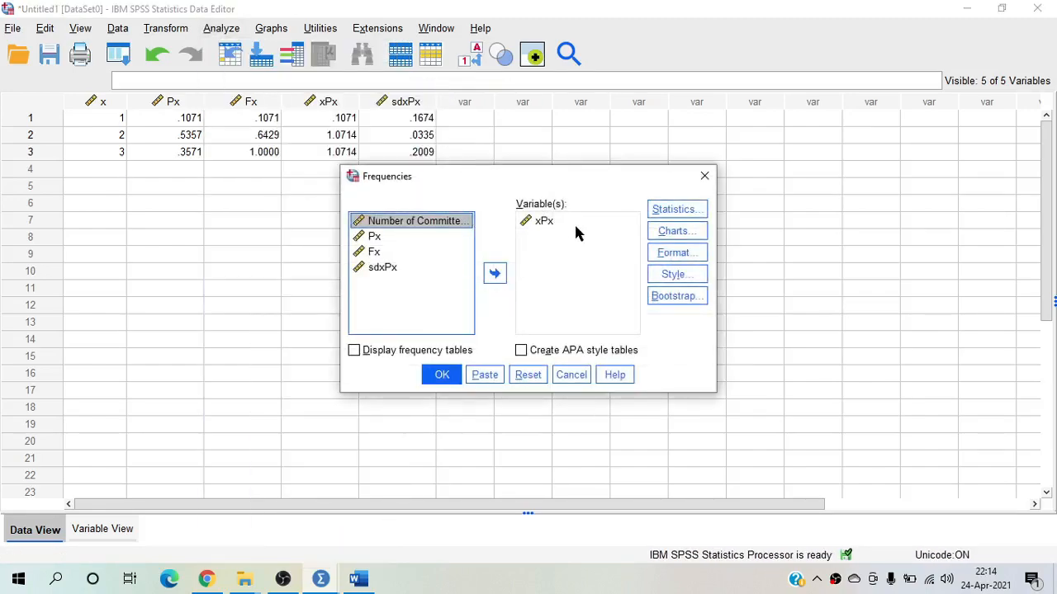
left_click(544, 221)
left_click(494, 273)
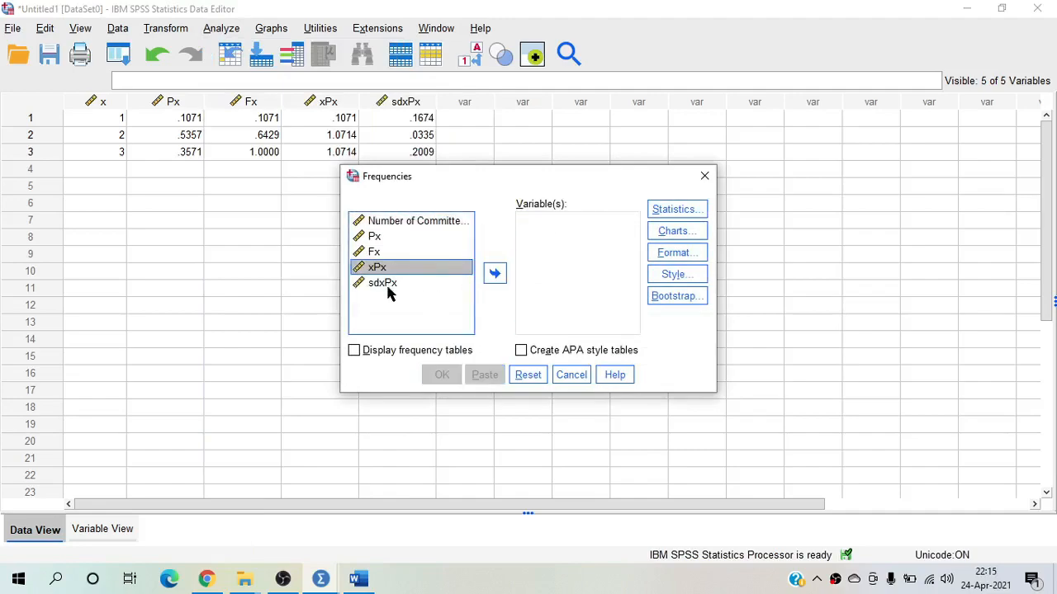
left_click(442, 281)
left_click(495, 273)
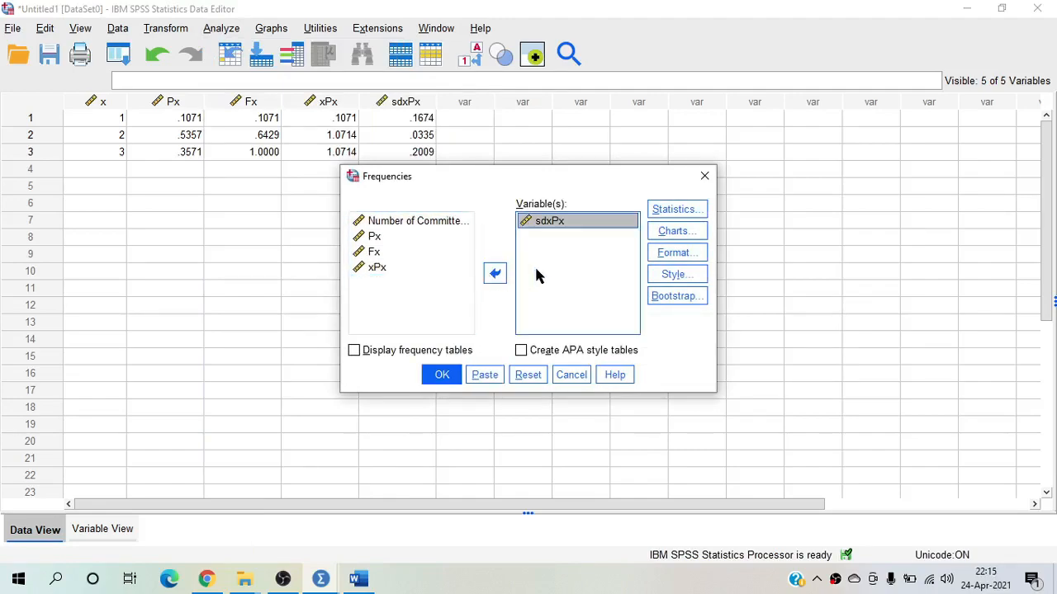
Keep only the Sum statistic requested for sdxPx and run the Frequencies analysis
left_click(677, 211)
left_click(487, 420)
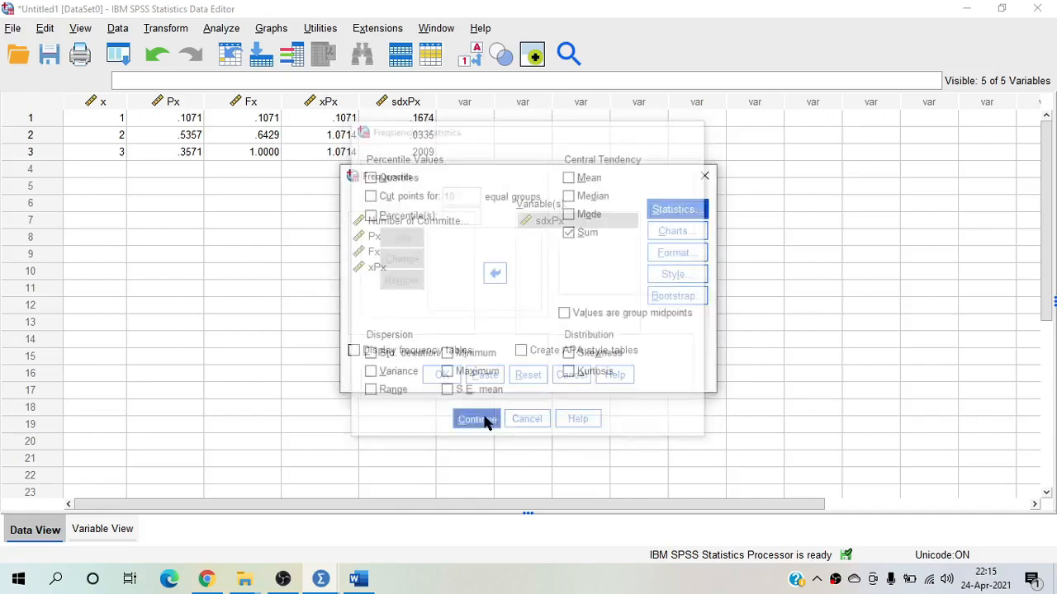
left_click(441, 374)
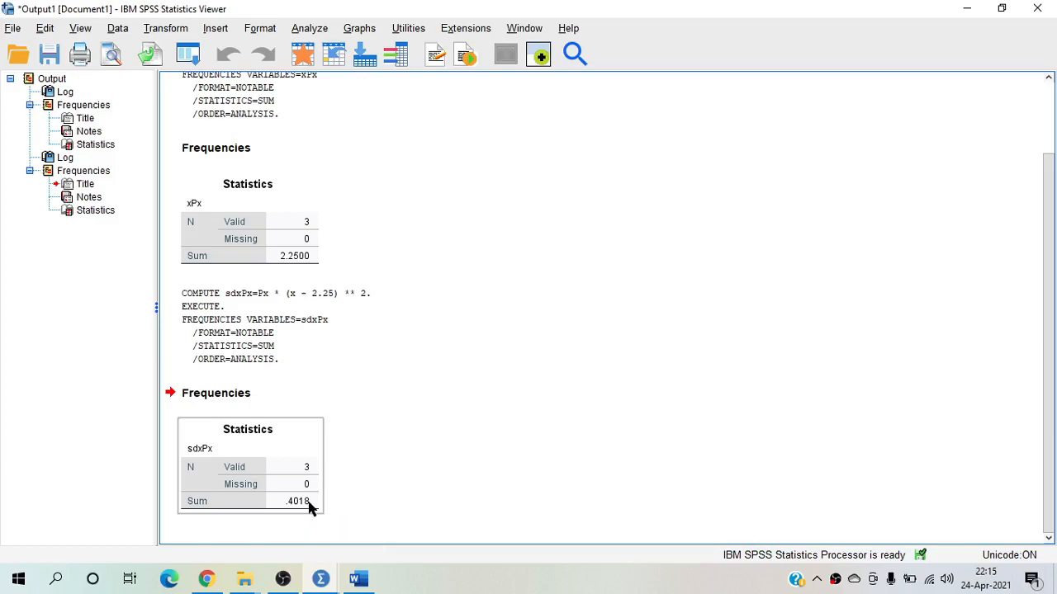
Switch to the Word document and highlight the questions on the probability distribution and on its mean and variance
left_click(357, 579)
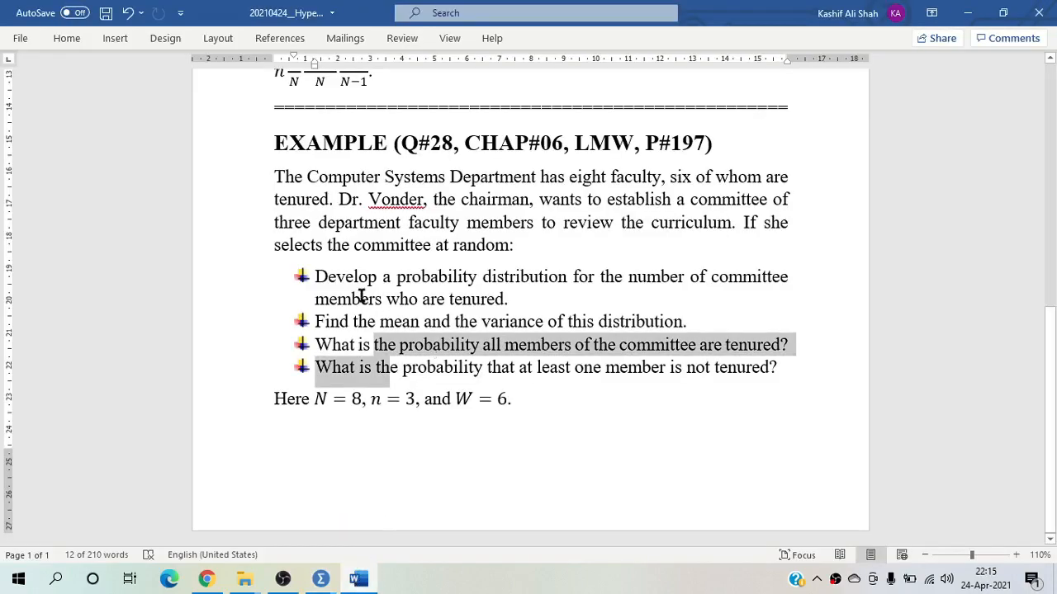
left_click_drag(315, 277, 505, 298)
left_click_drag(316, 322, 685, 322)
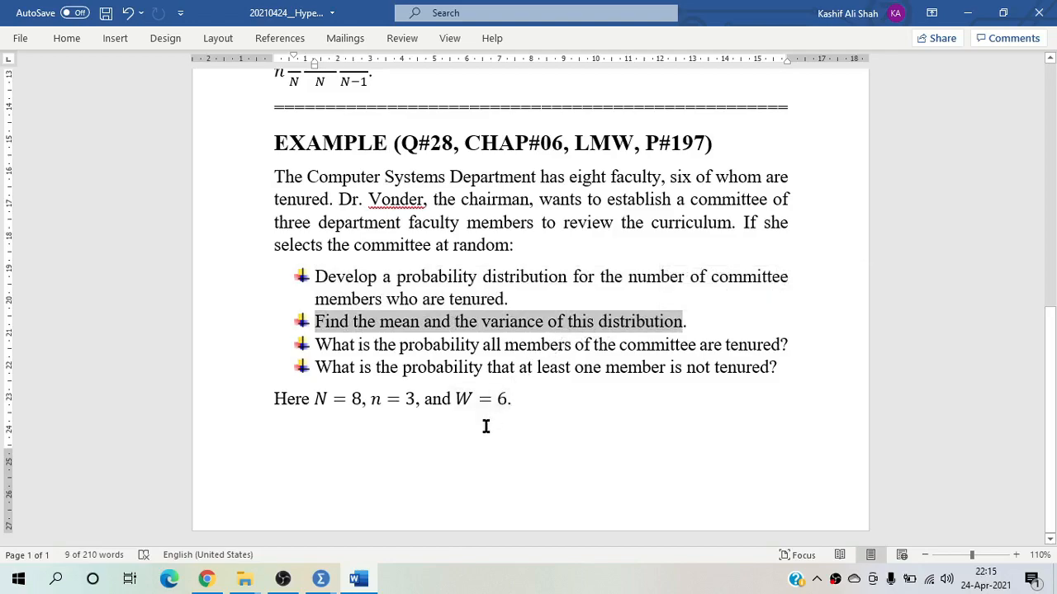
Insert an equation on a new line below the N, n and W values and enter E(X) = in it
left_click(511, 400)
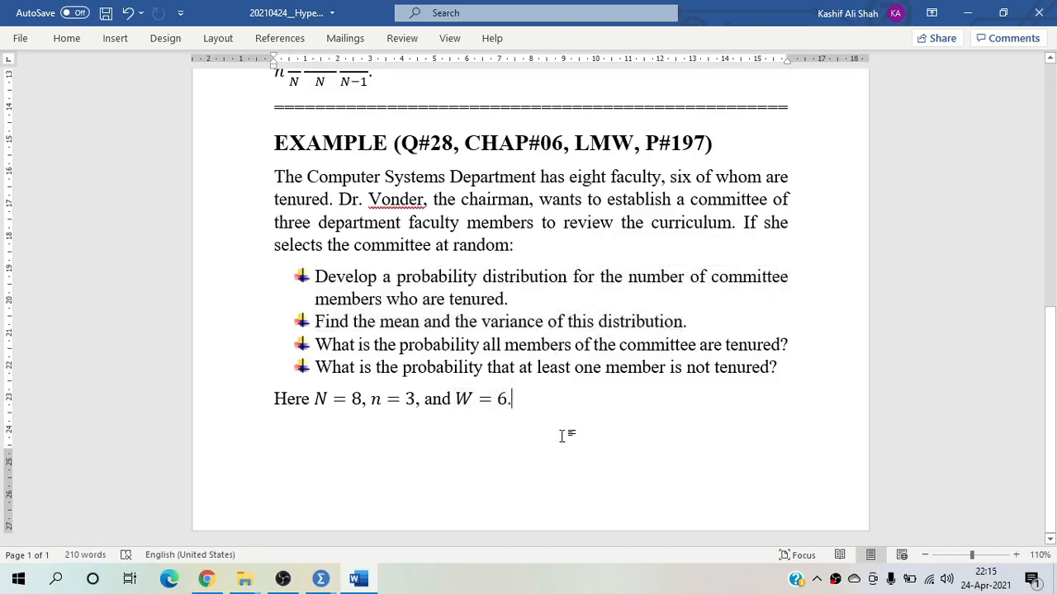
key("Return")
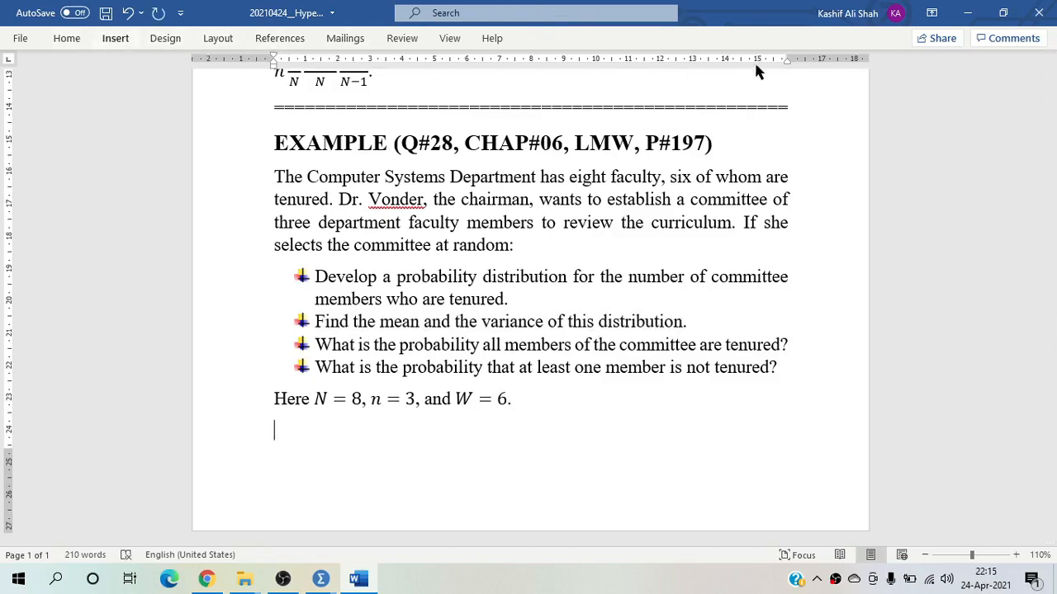
left_click(115, 39)
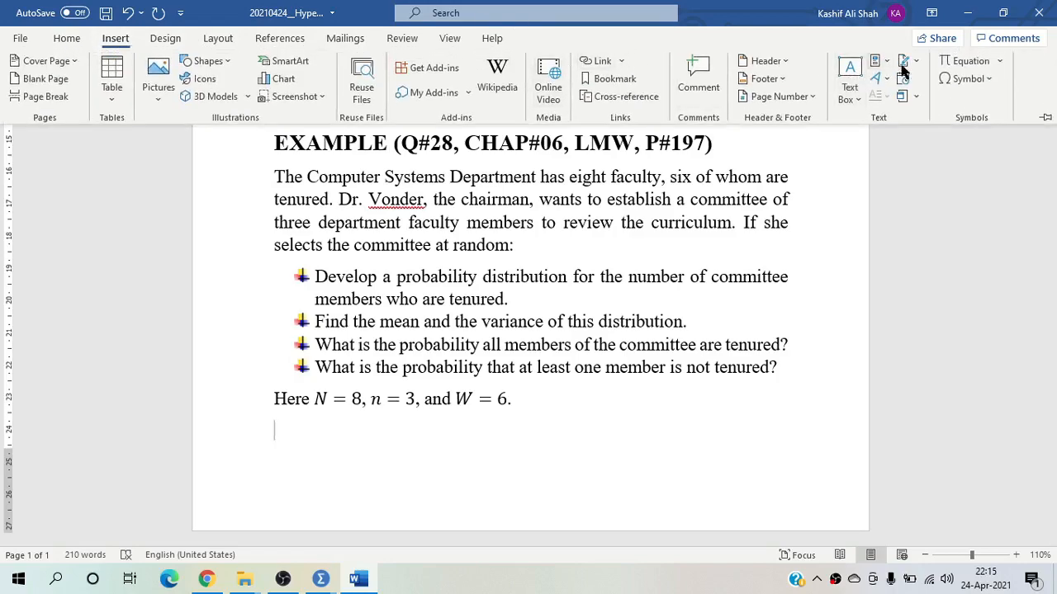
left_click(956, 62)
type("E")
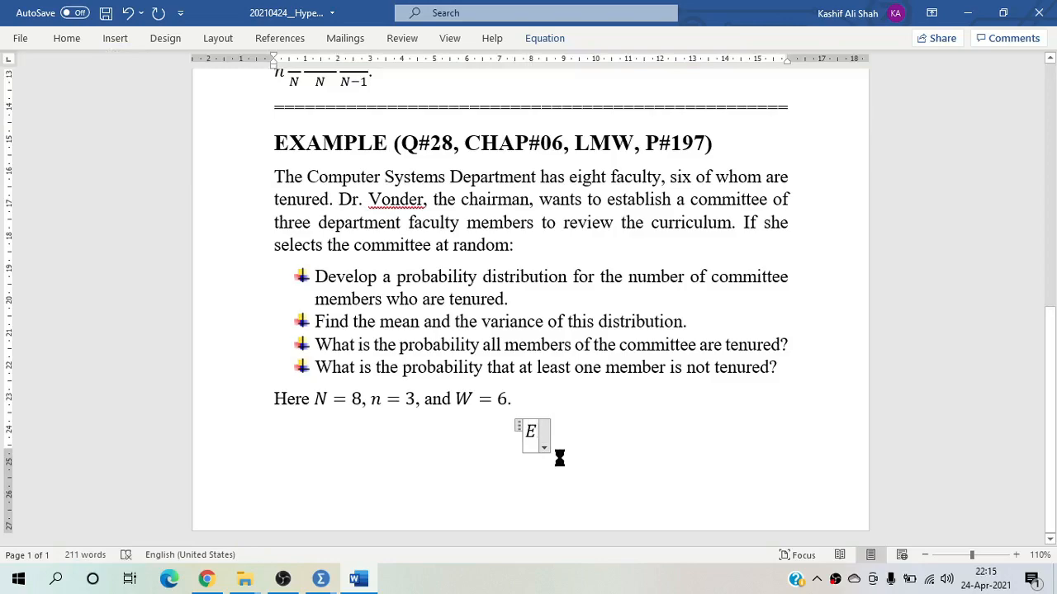
type("(X) =")
Copy the mean formula n W/N from the theory text and paste it after E(X) = in the new equation
scroll(433, 361, "up", 1)
scroll(433, 361, "up", 2)
left_click(735, 160)
double_click(735, 159)
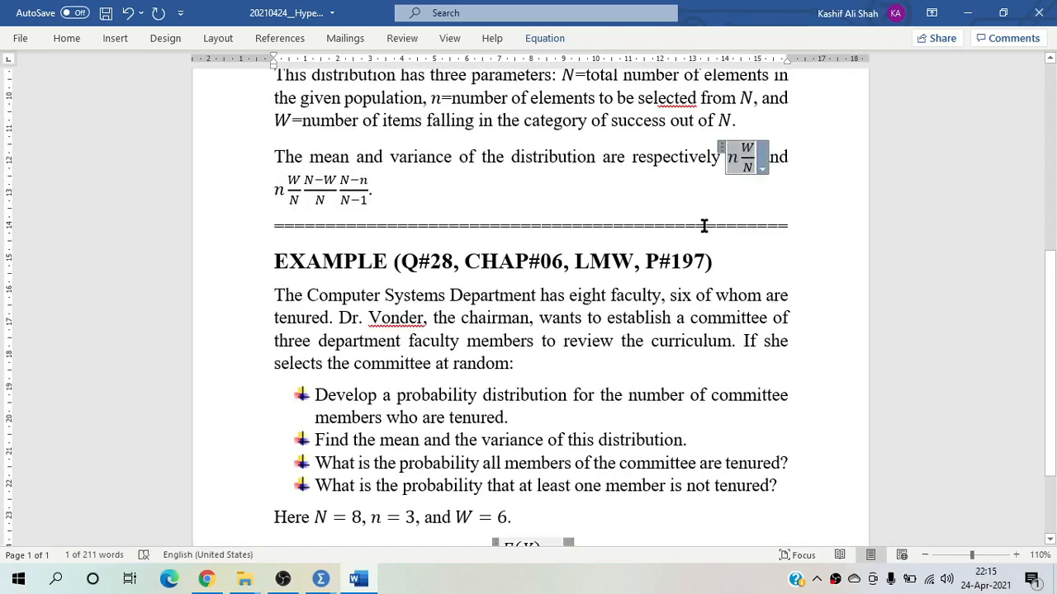
scroll(684, 329, "down", 3)
left_click(559, 436)
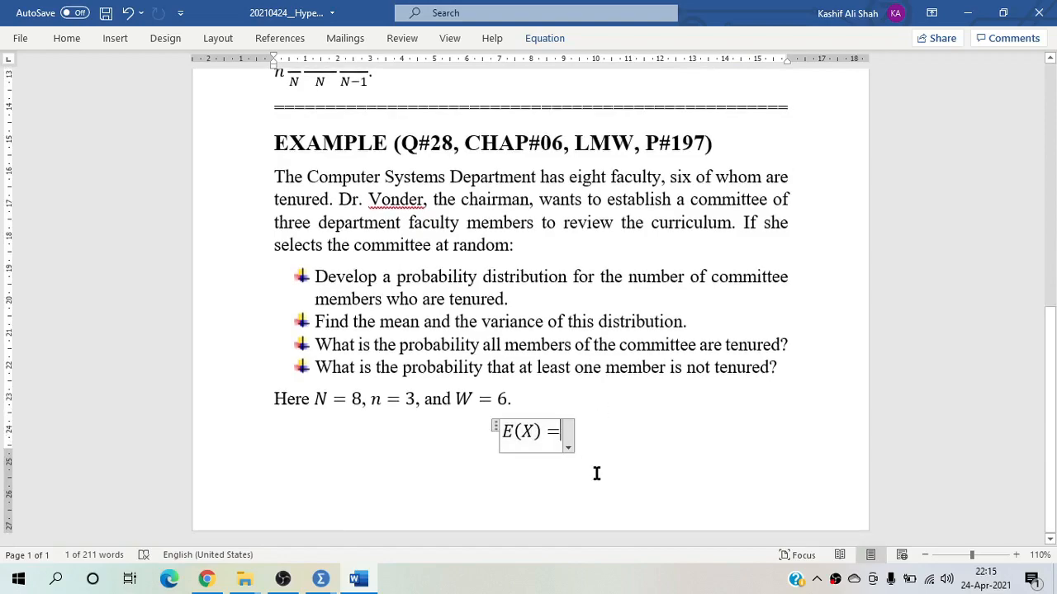
key("ctrl+v")
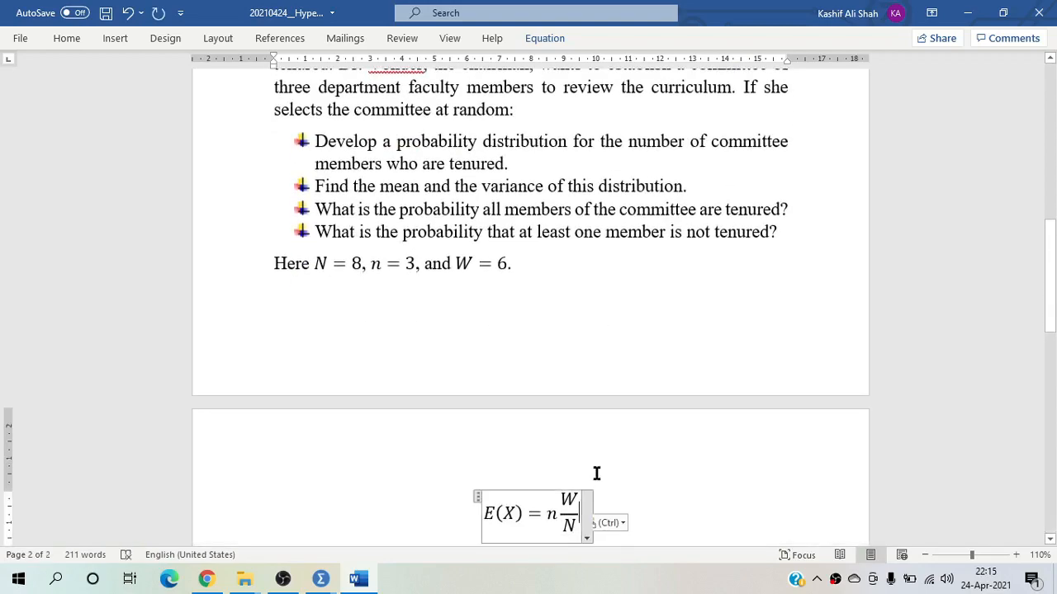
Extend the E(X) equation after n W/N with = 3 and a stacked fraction of 6 over 8
type("=")
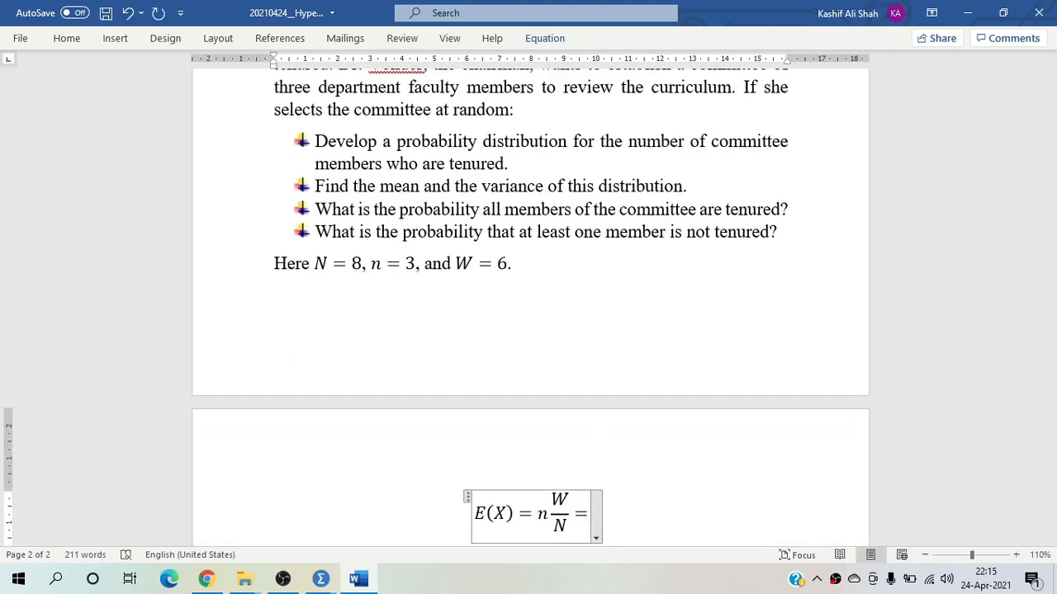
type(" 3")
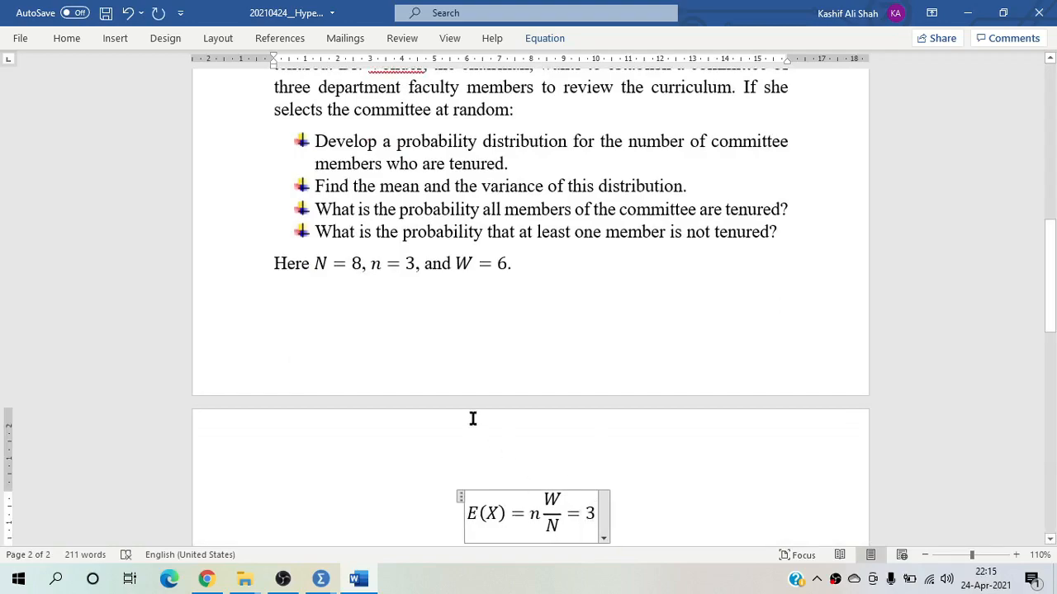
left_click(545, 38)
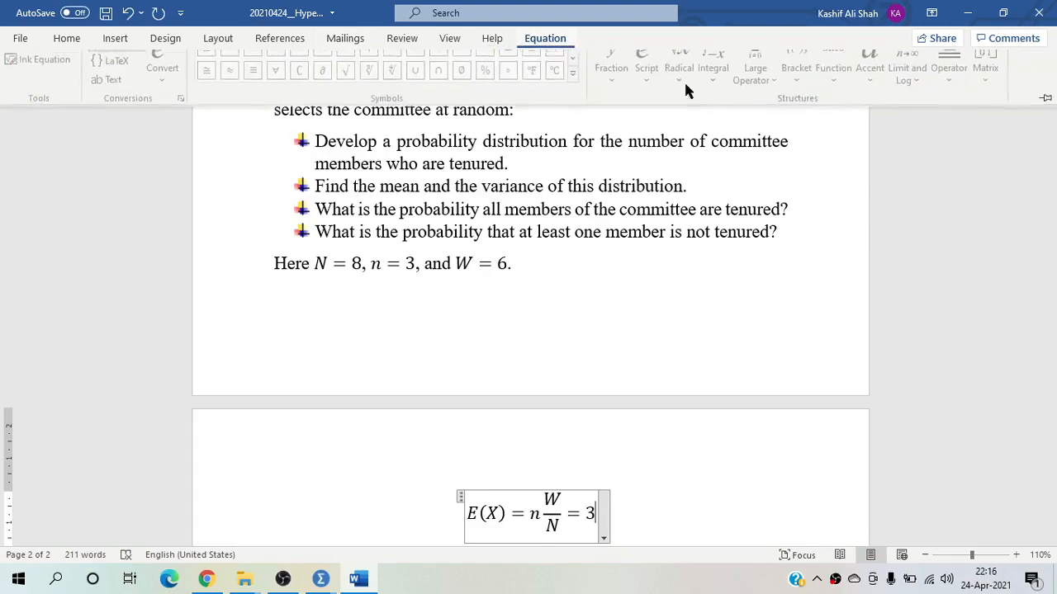
left_click(615, 78)
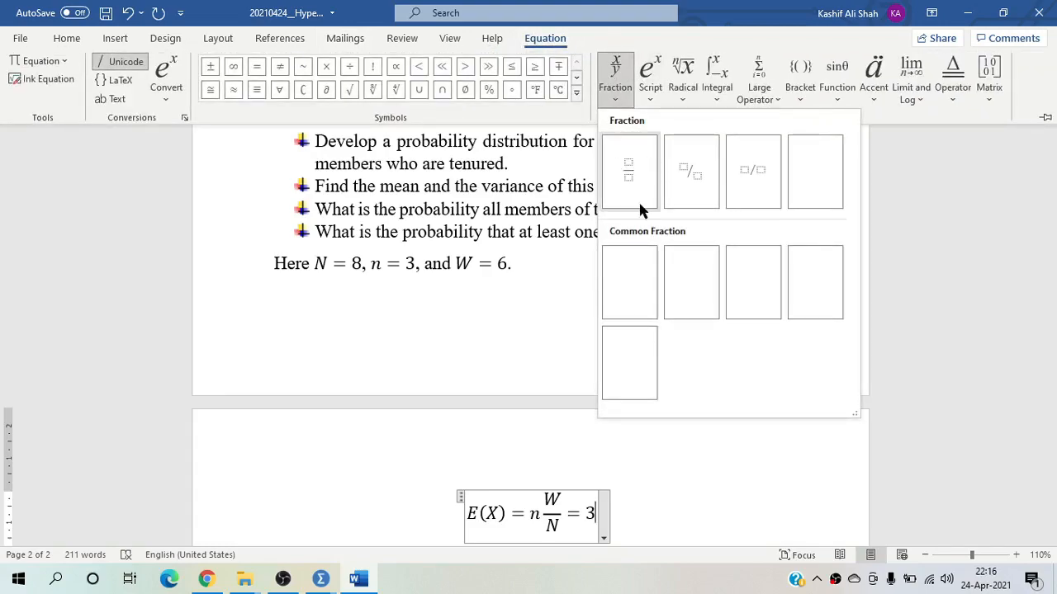
left_click(561, 514)
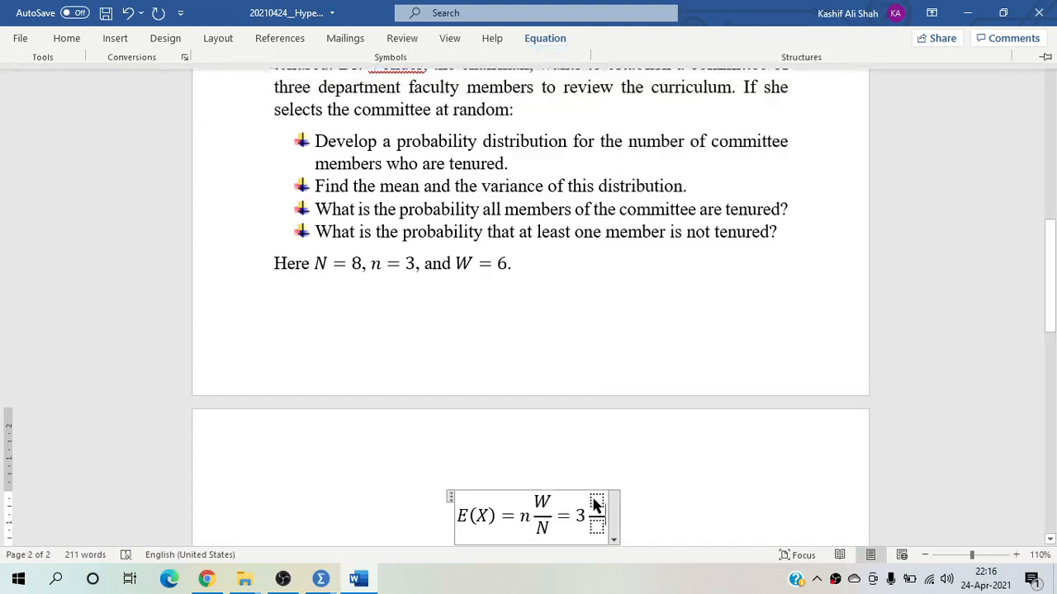
left_click(596, 499)
type("6")
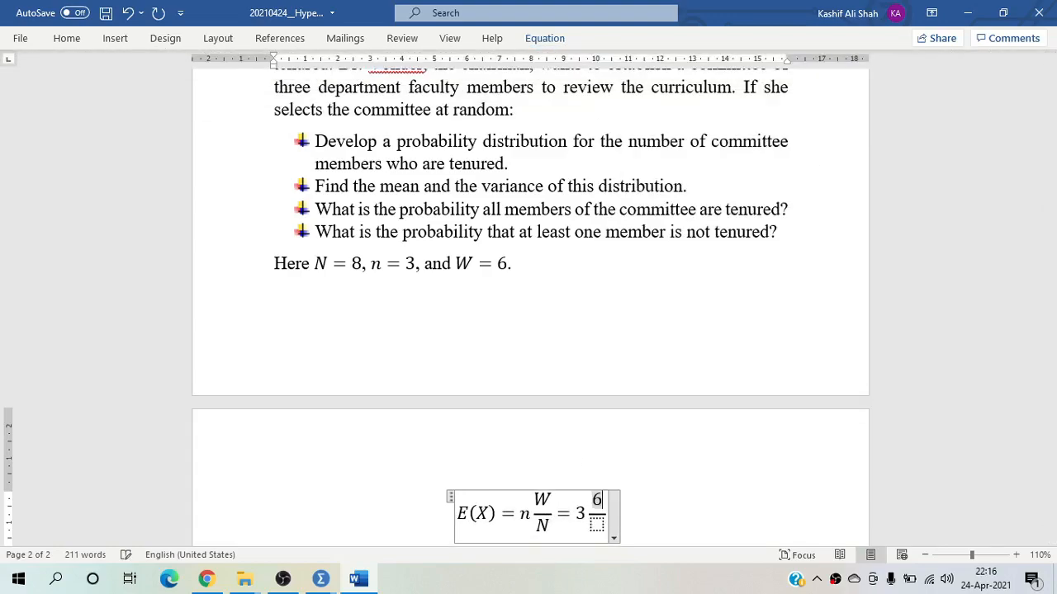
key("Down")
type("8")
key("Right")
Continue the E(X) equation with an equals sign and a stacked fraction of 18 over 8
type("=")
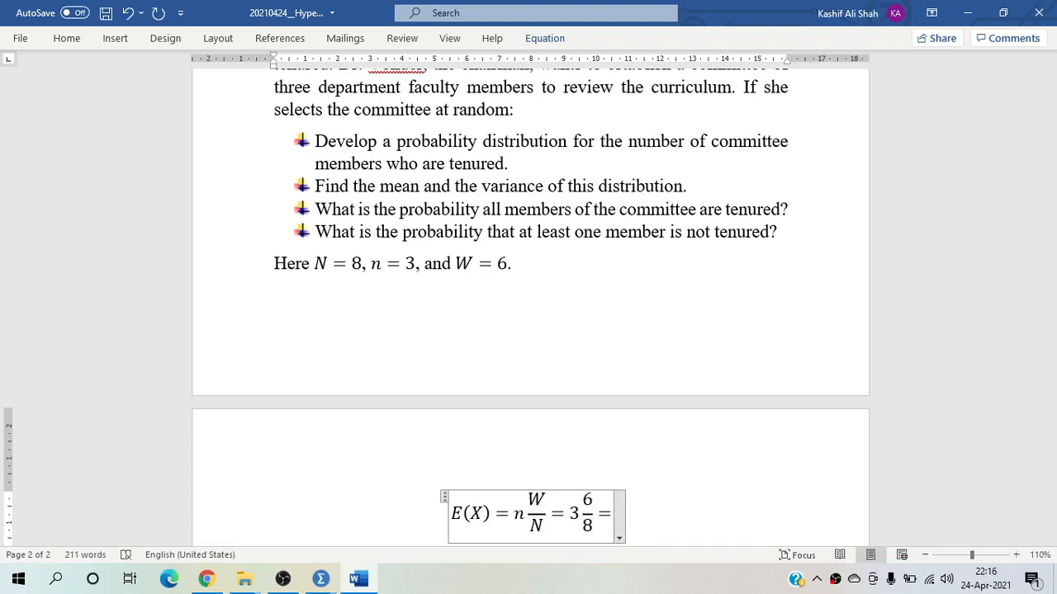
left_click(545, 38)
left_click(615, 78)
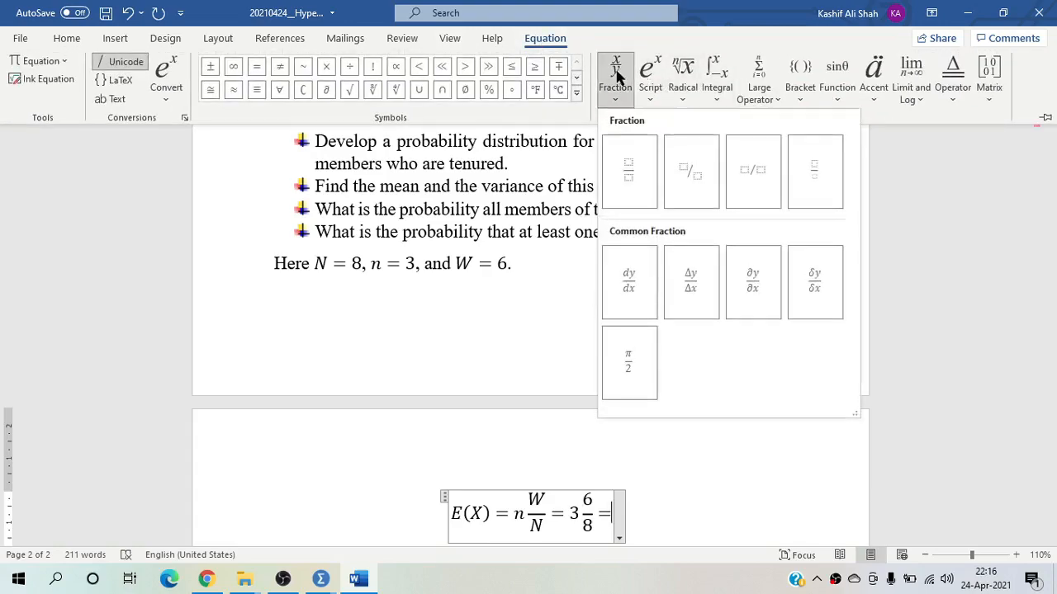
left_click(630, 174)
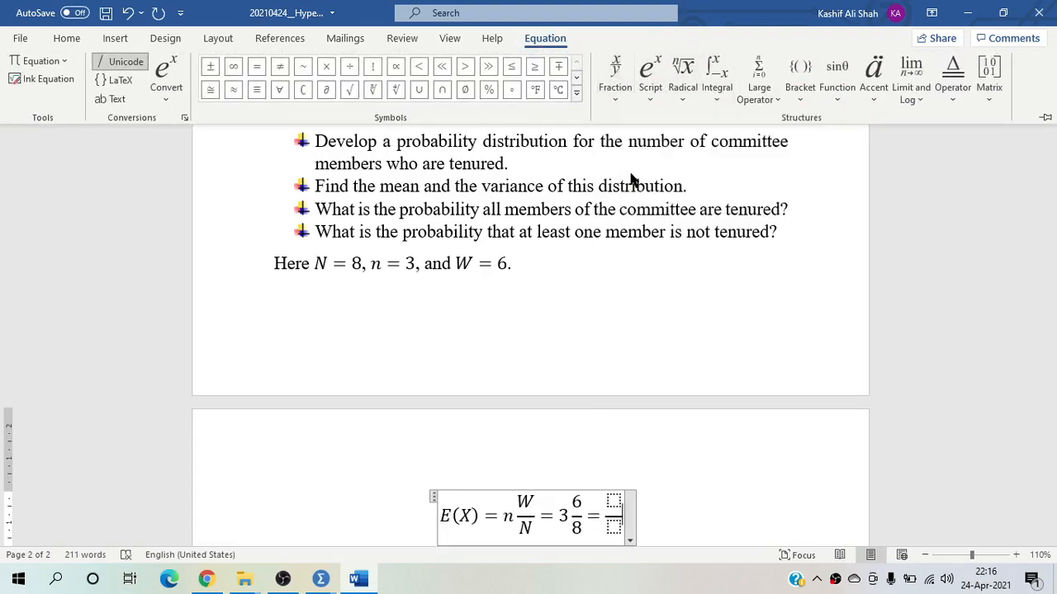
left_click(611, 502)
type("18")
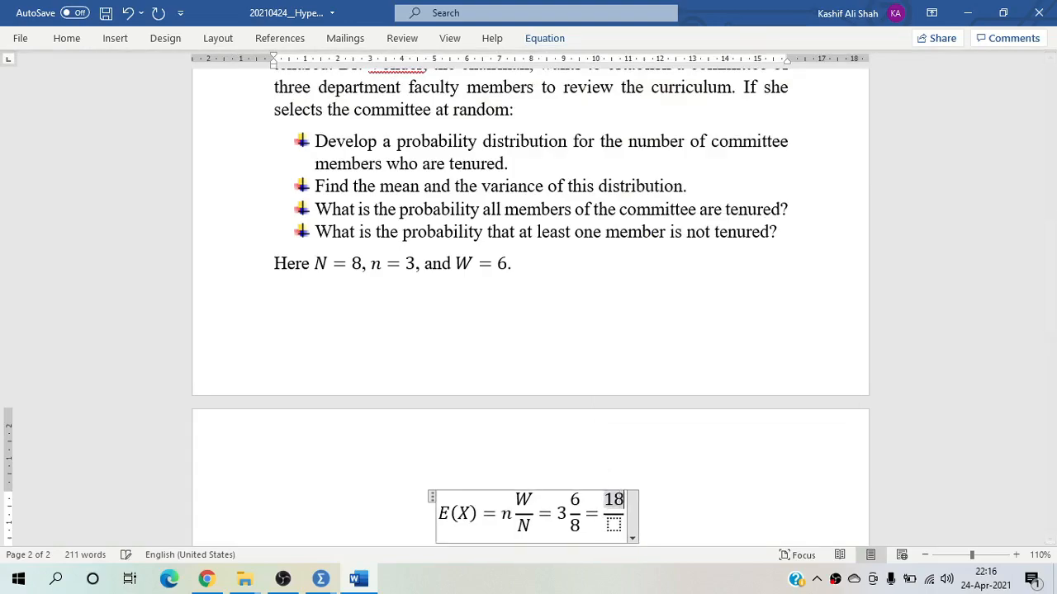
key("Down")
type("8")
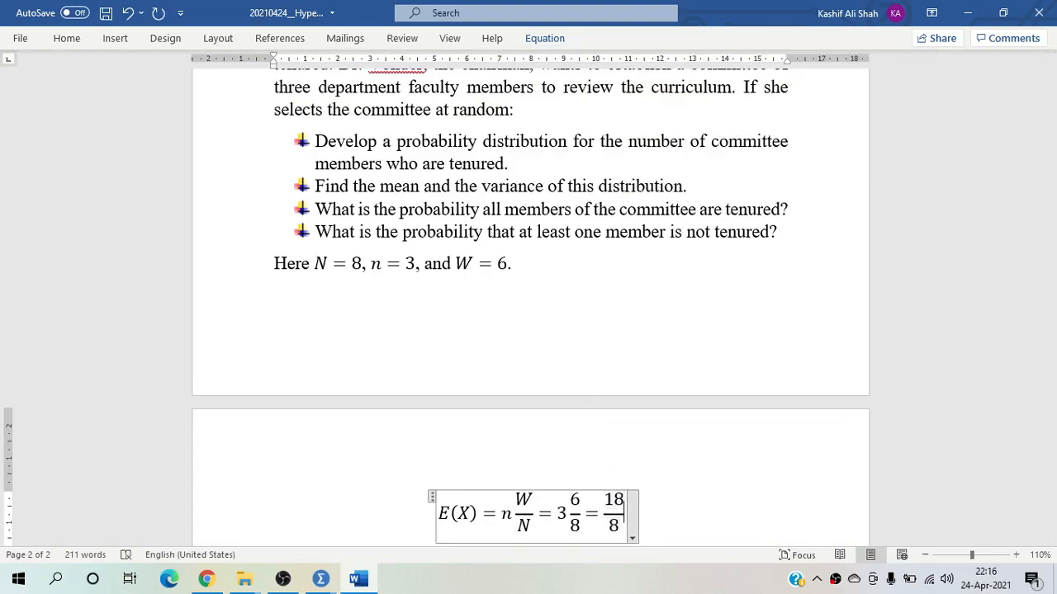
key("Right")
Work out 18/8 in the Windows Calculator and complete the E(X) equation in Word with = 2.25
type("=")
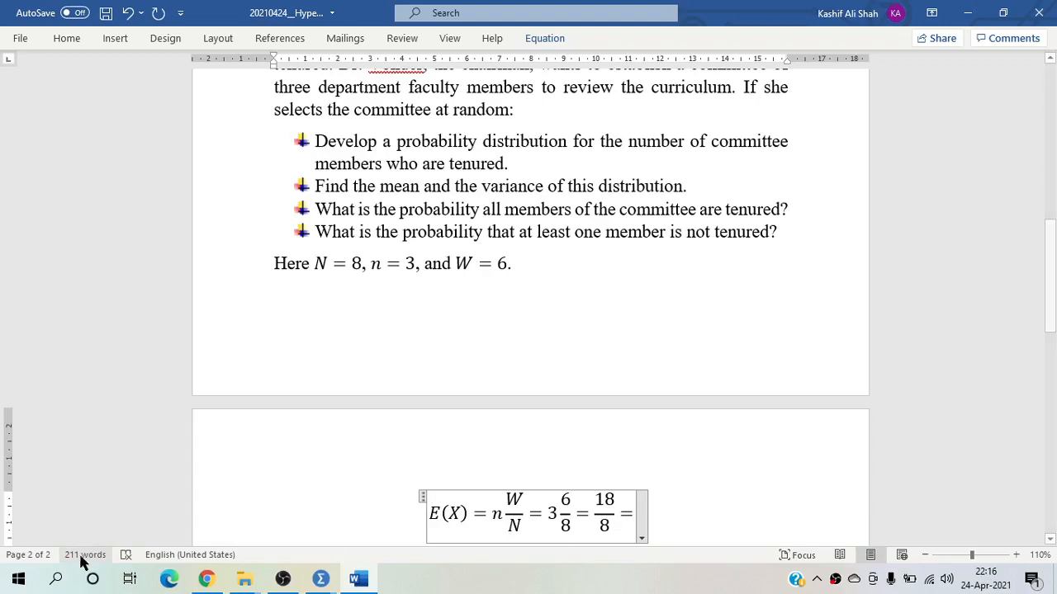
left_click(17, 581)
type("ca")
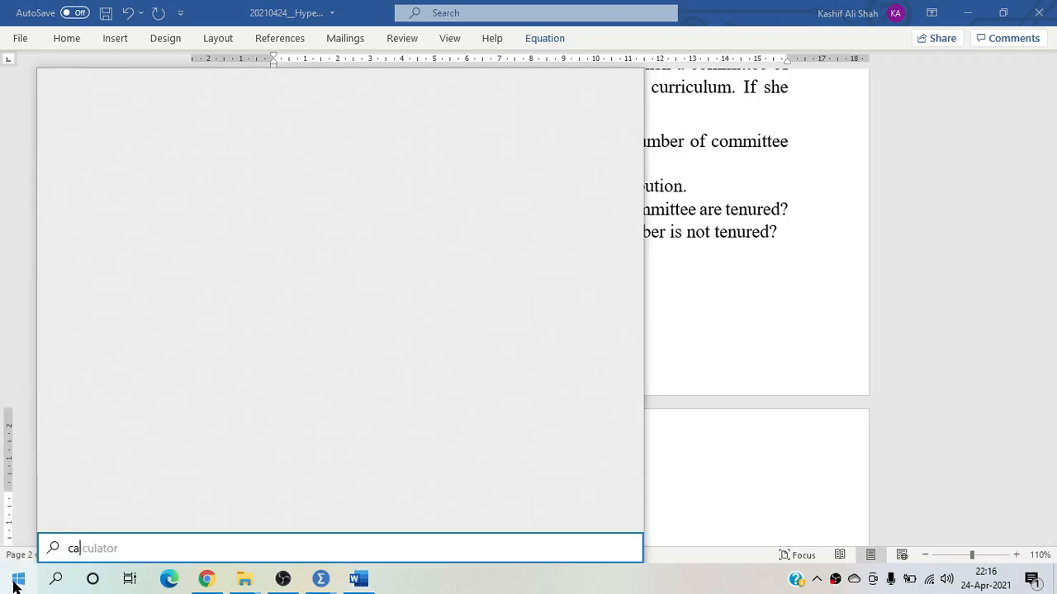
type("lc")
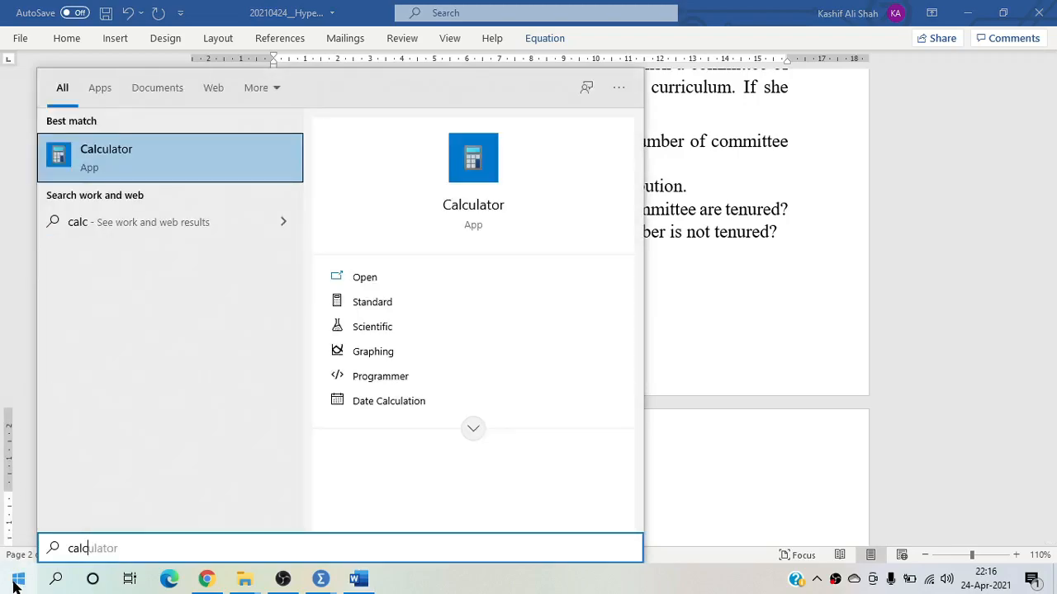
key("Return")
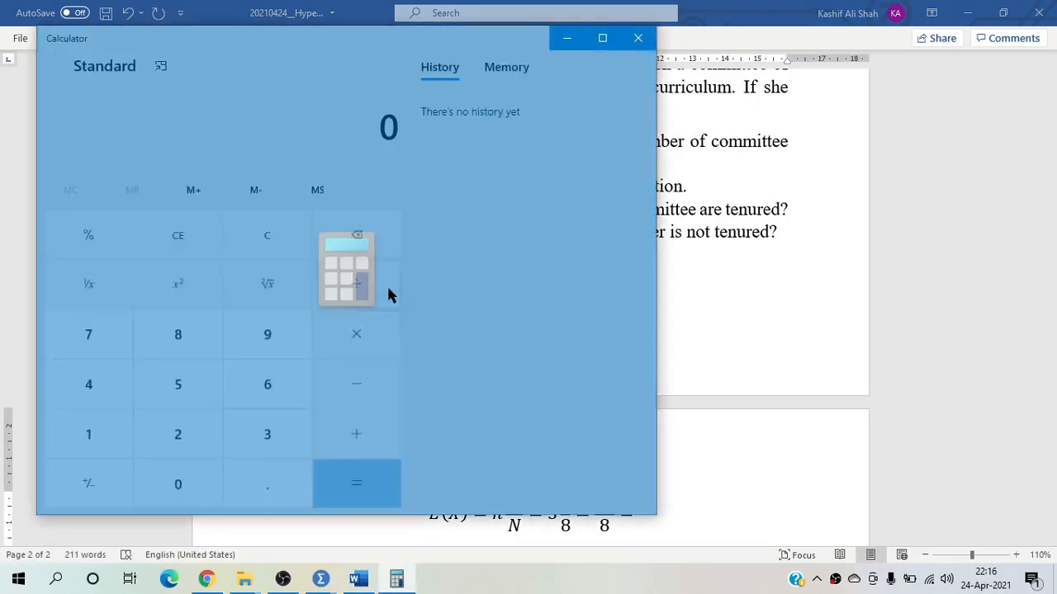
type("18/8")
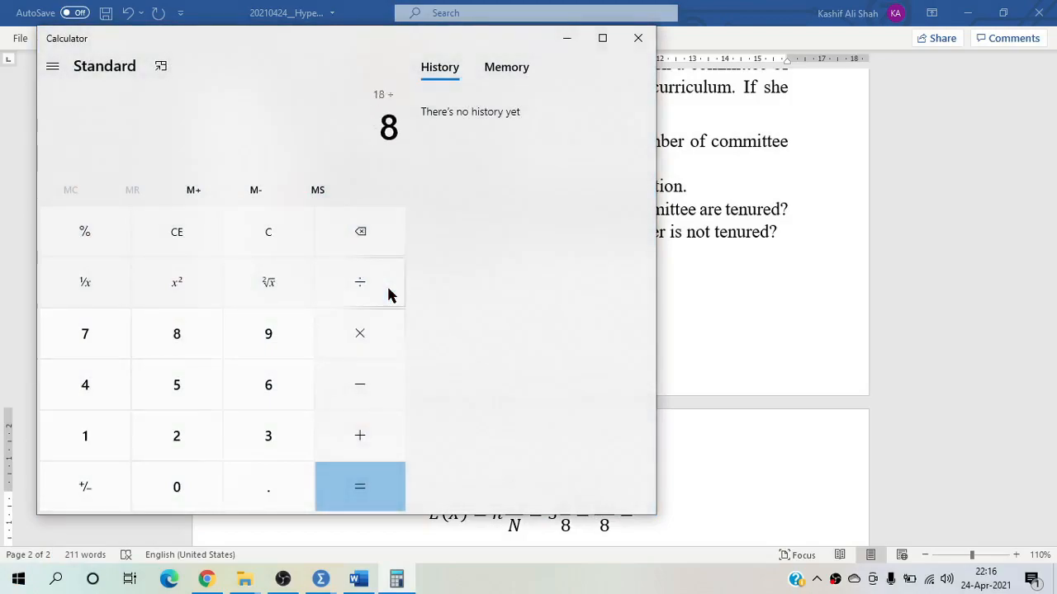
key("Return")
left_click(645, 523)
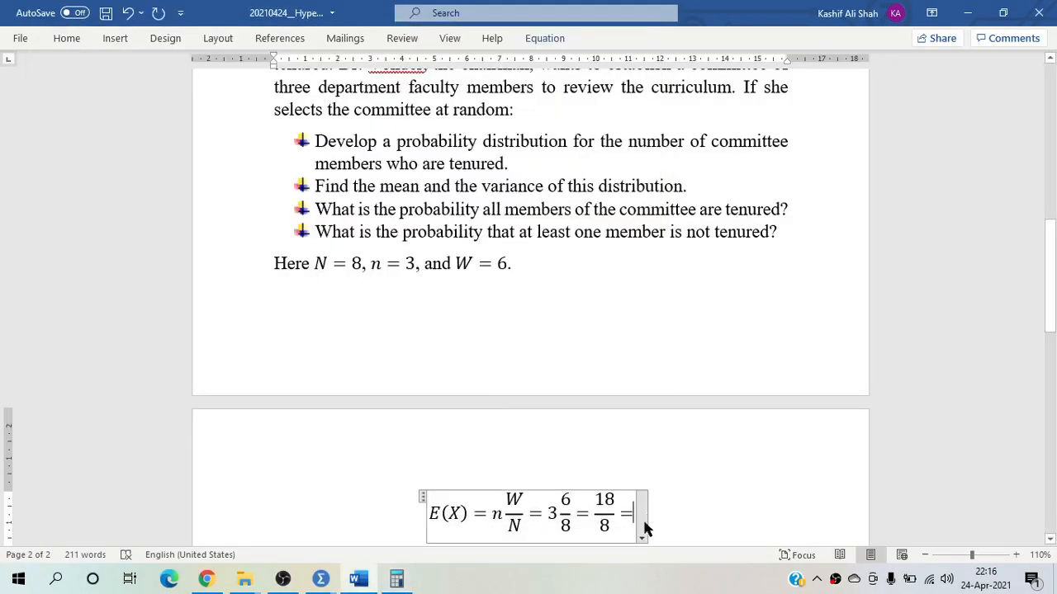
type("2.25")
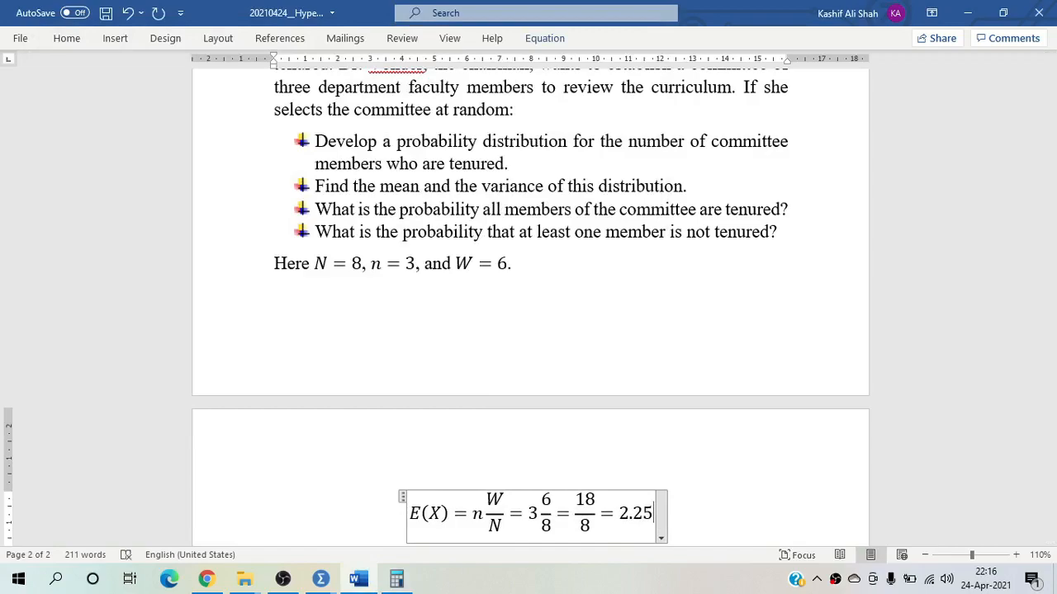
Compare the xPx and sdxPx sums in the SPSS output with the mean equation and formulas in Word
left_click(320, 579)
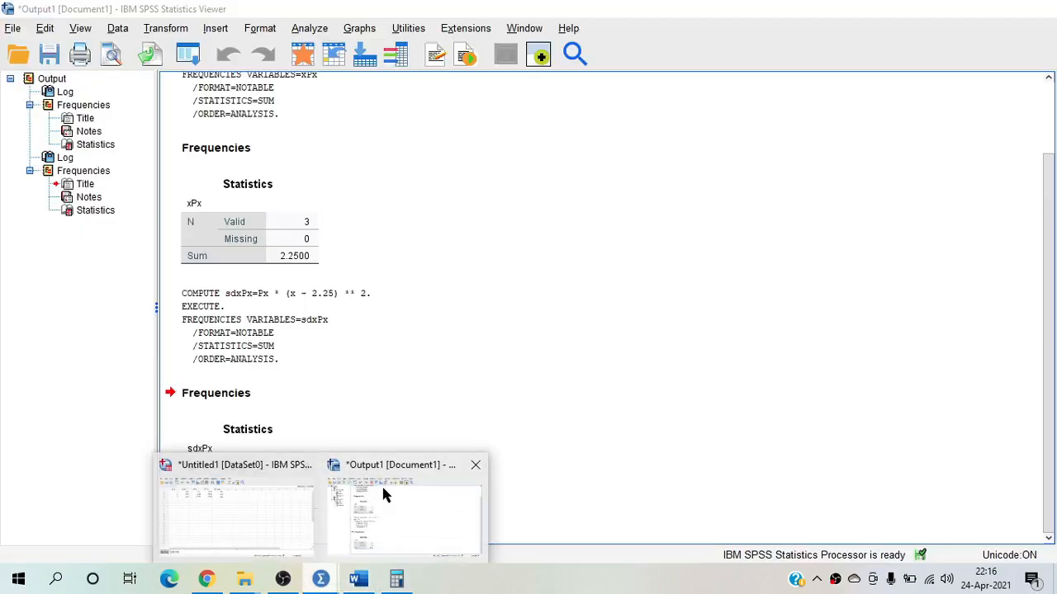
left_click(382, 487)
left_click(246, 177)
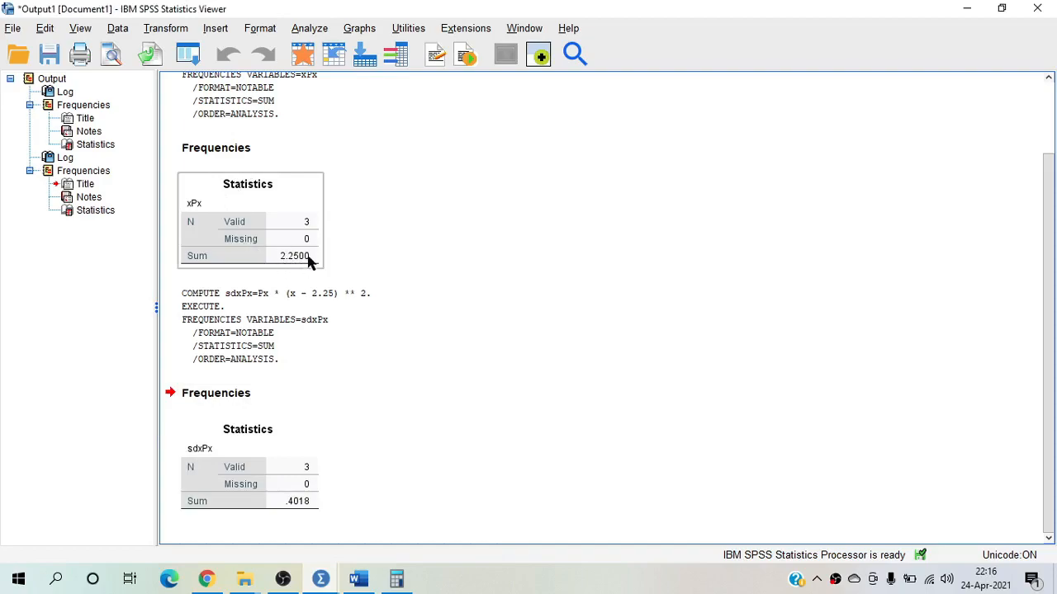
left_click(366, 488)
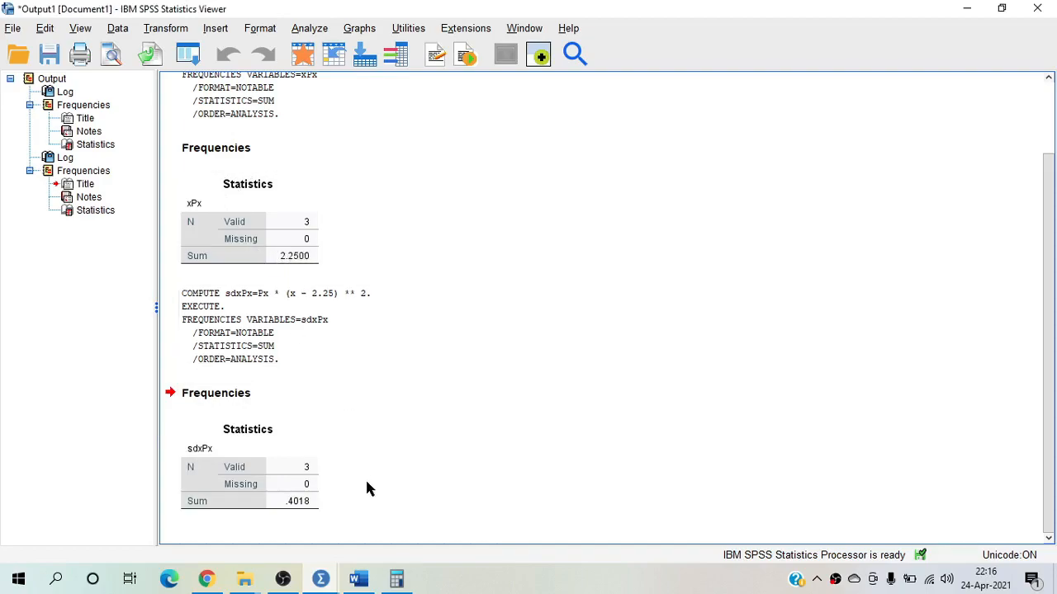
left_click(370, 579)
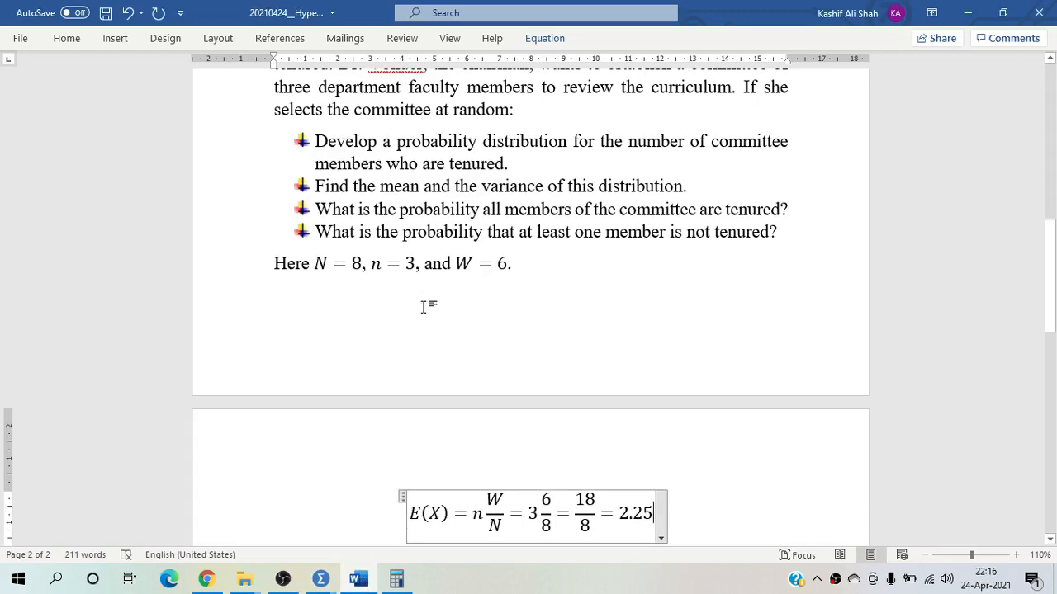
scroll(423, 306, "up", 5)
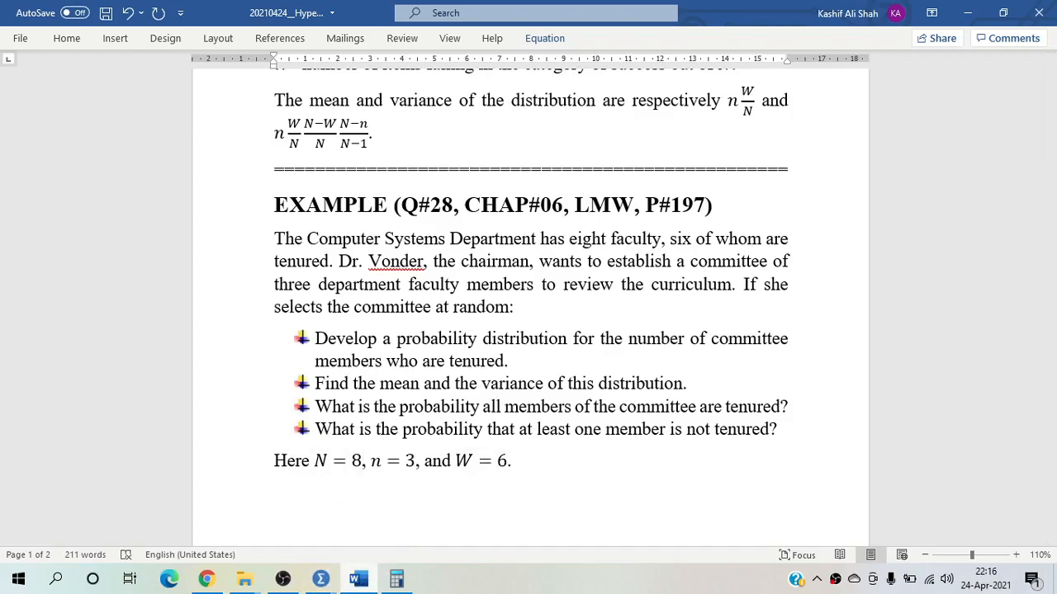
Switch to the SPSS data editor and start defining a simple bar chart for values of individual cases
mouse_move(321, 579)
left_click(253, 512)
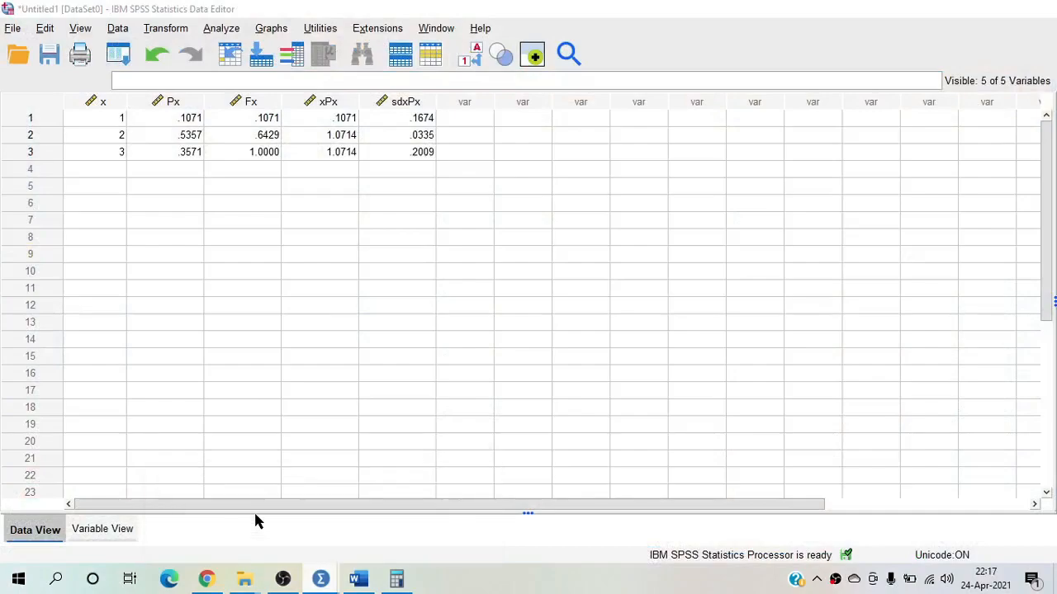
left_click(268, 33)
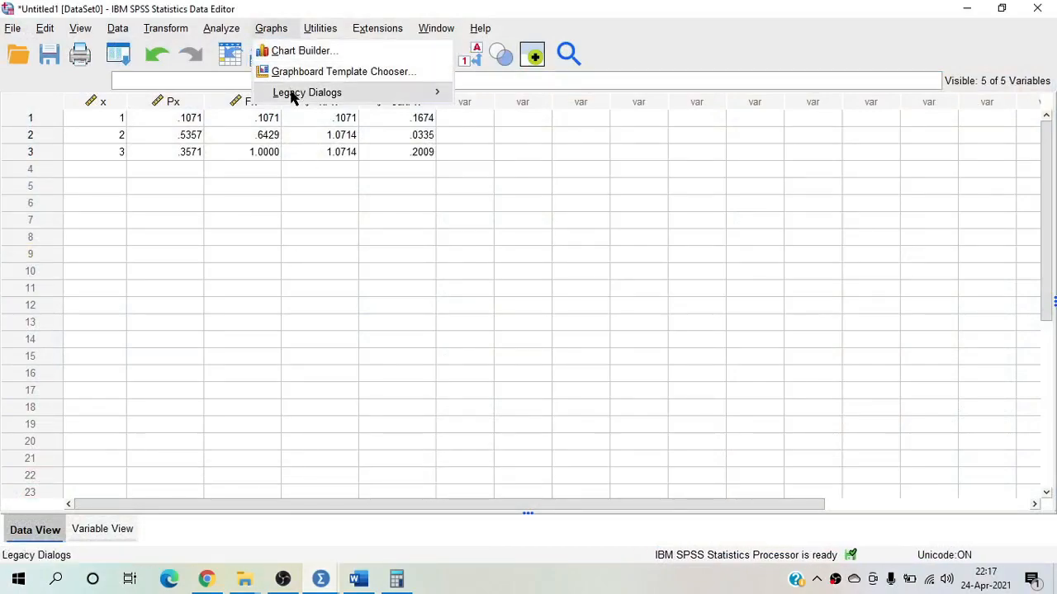
mouse_move(291, 97)
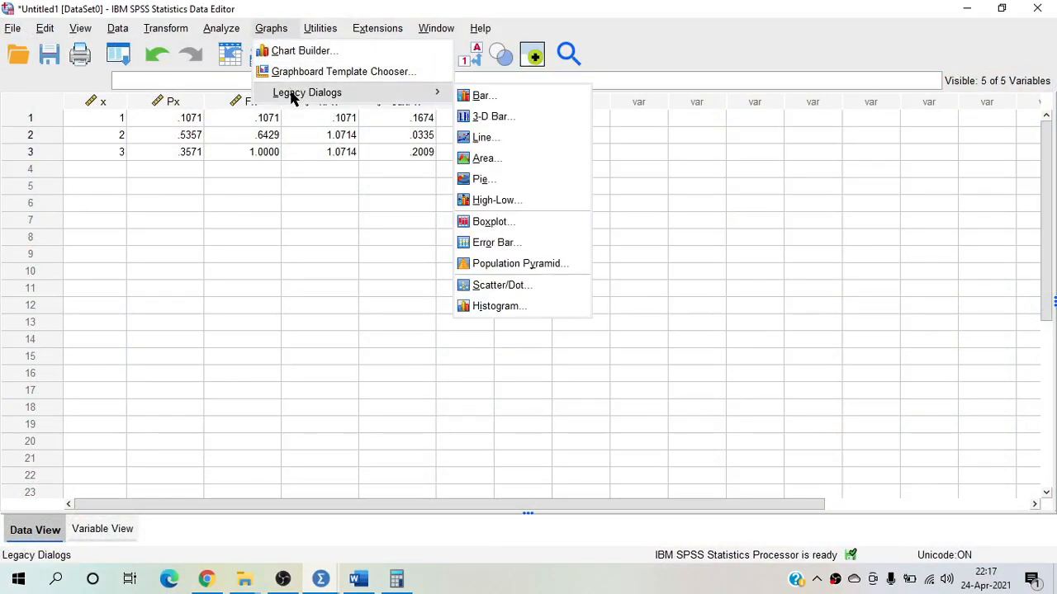
left_click(481, 97)
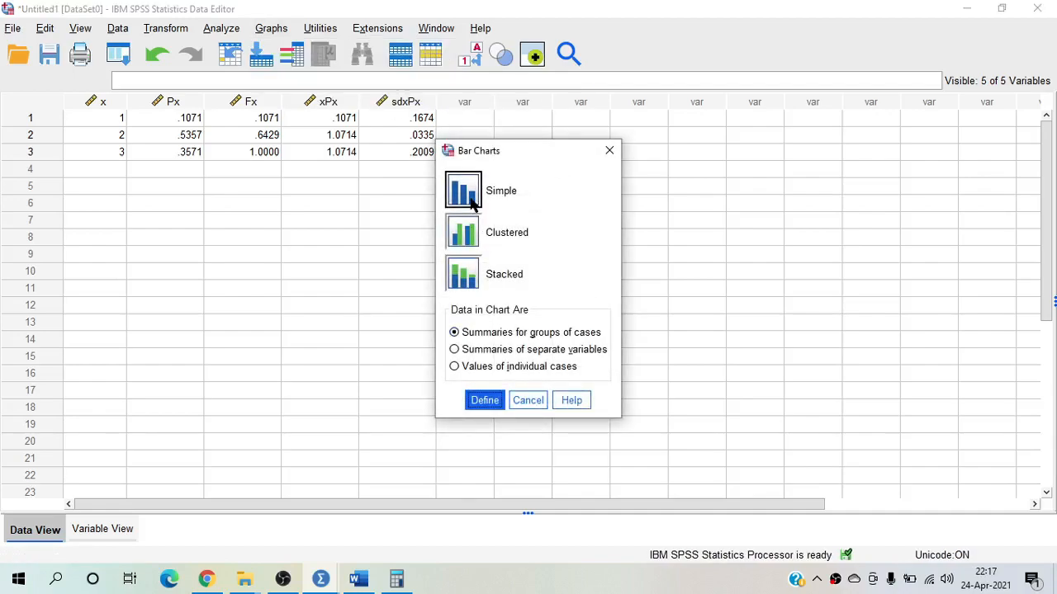
left_click(487, 368)
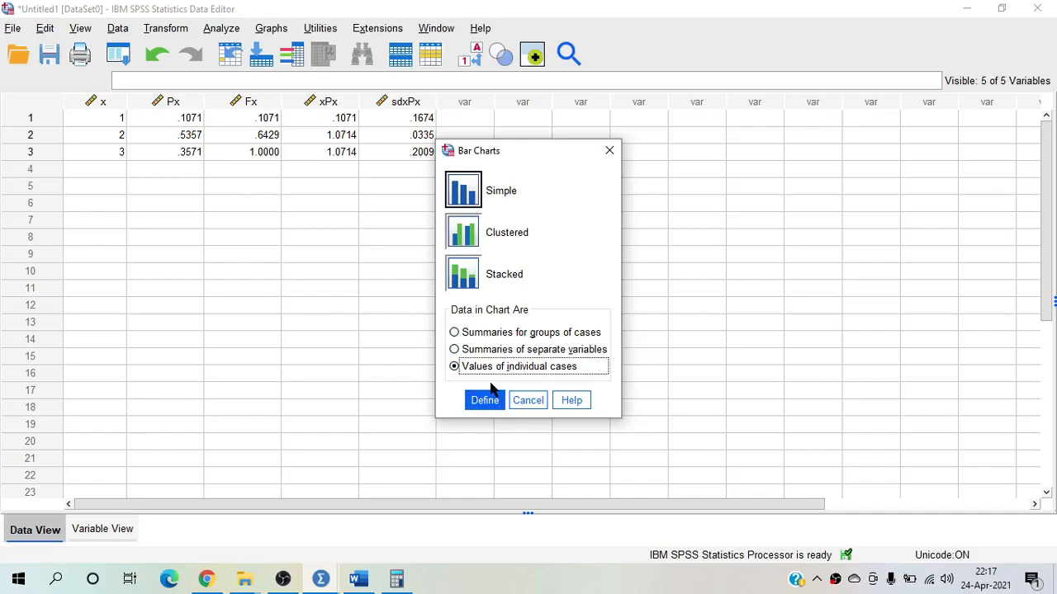
left_click(484, 400)
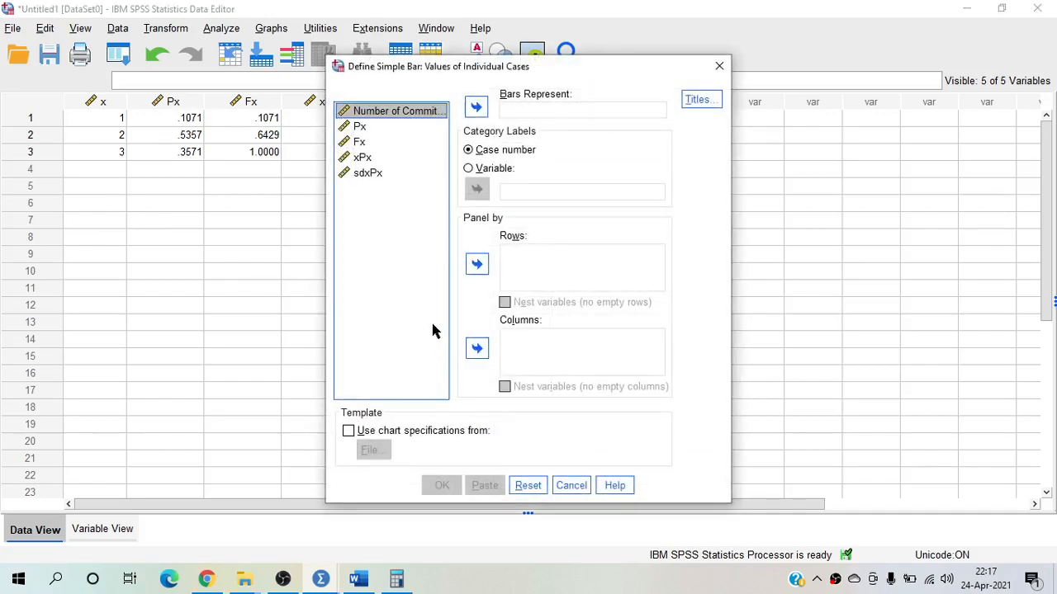
Create the bar chart with Px as the bars and the number of tenured committee members as the category labels variable
left_click(360, 128)
left_click(477, 106)
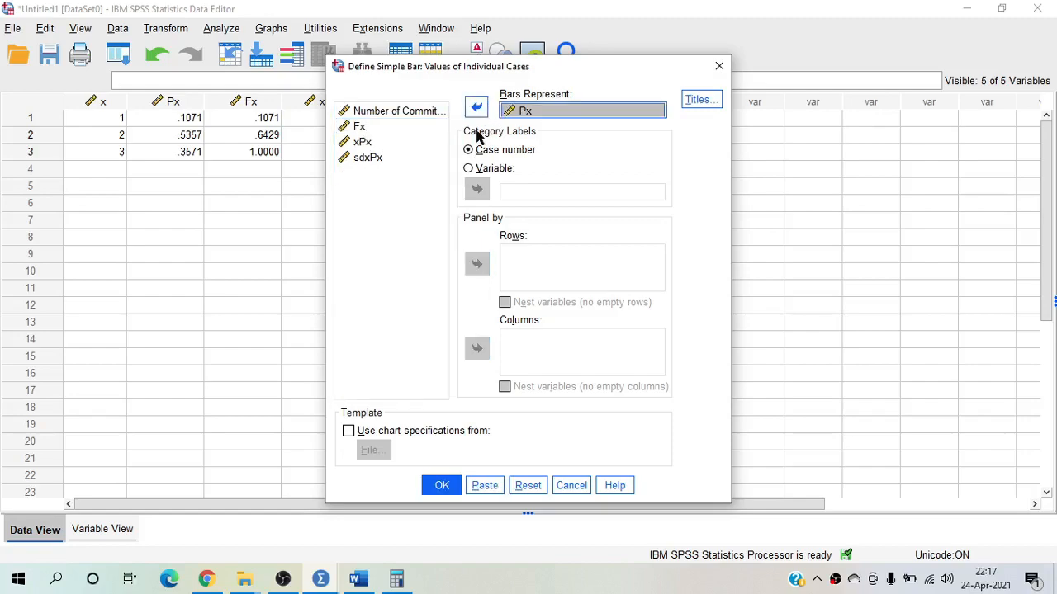
left_click(468, 168)
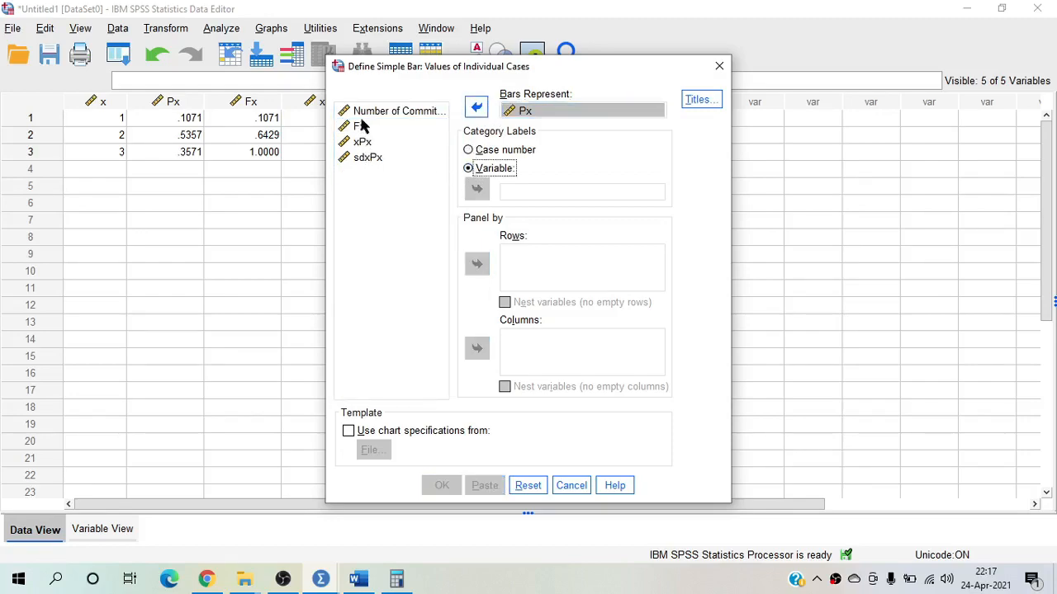
left_click(369, 113)
left_click(478, 190)
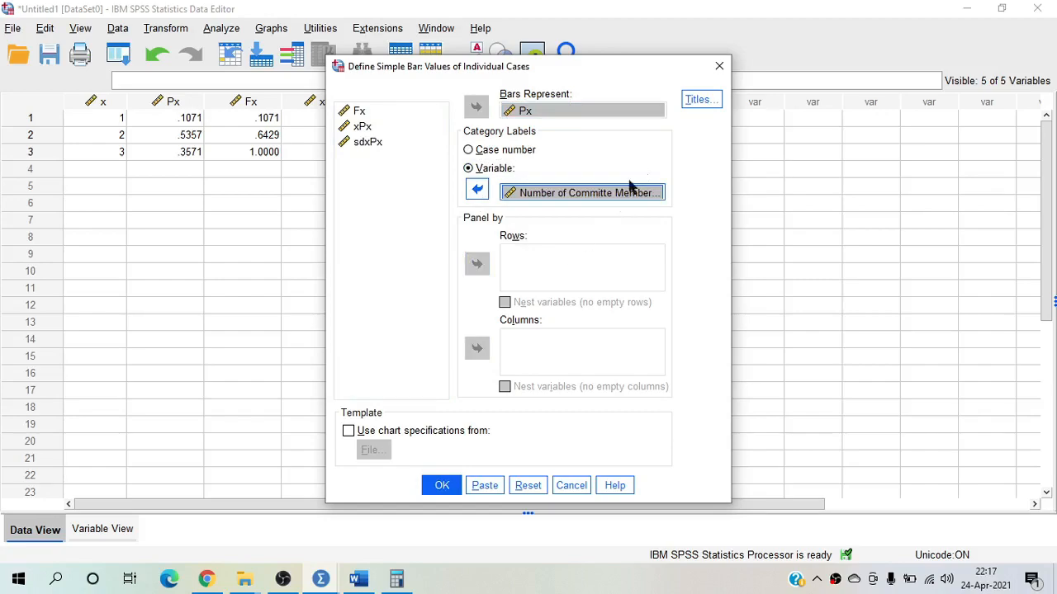
left_click(441, 487)
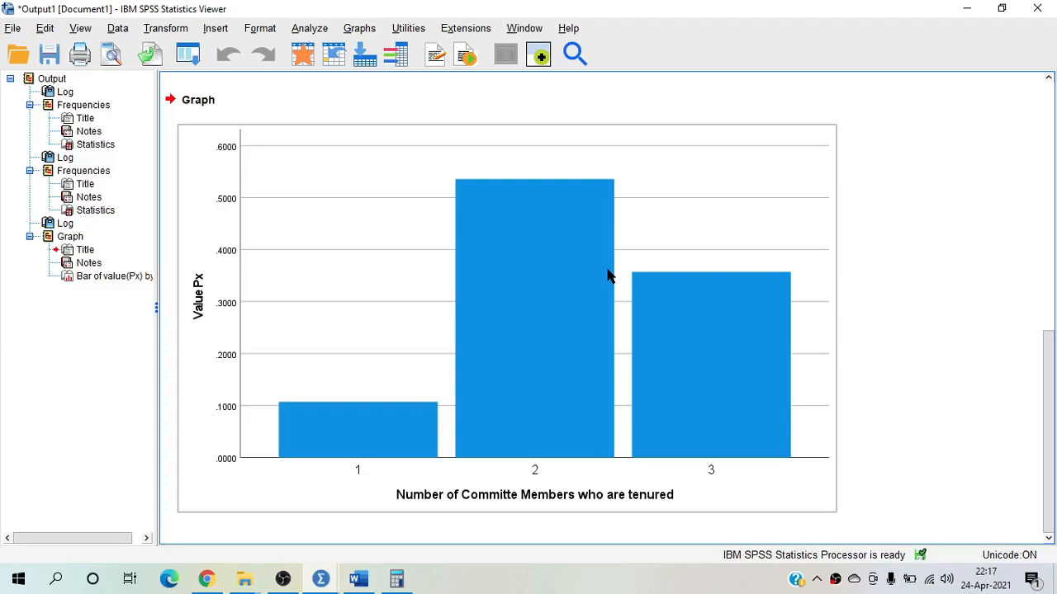
Switch to Word and highlight the question about the probability that all committee members are tenured
left_click(358, 579)
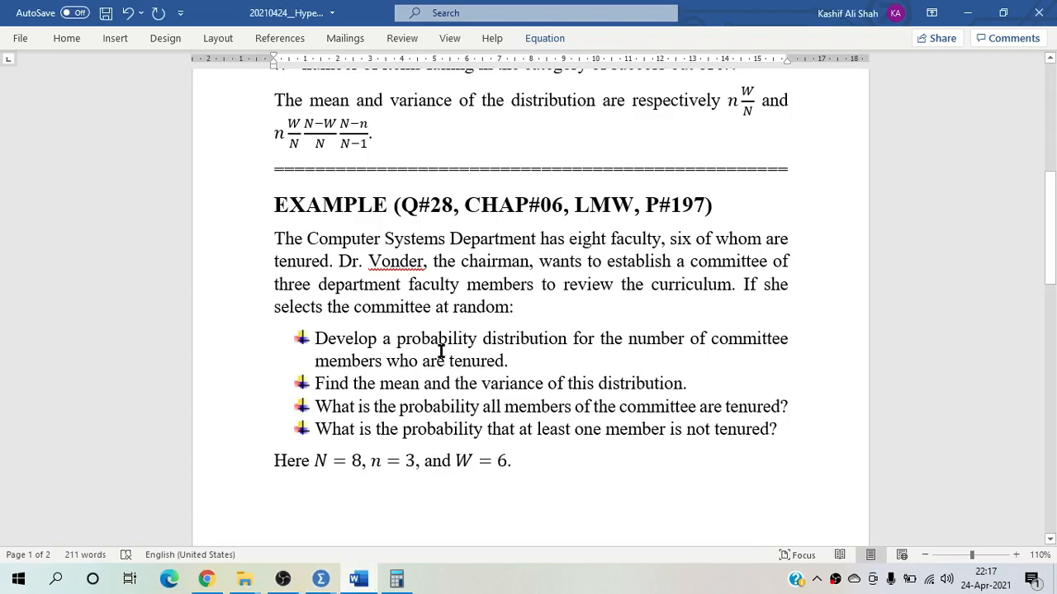
scroll(446, 346, "down", 3)
scroll(441, 351, "down", 1)
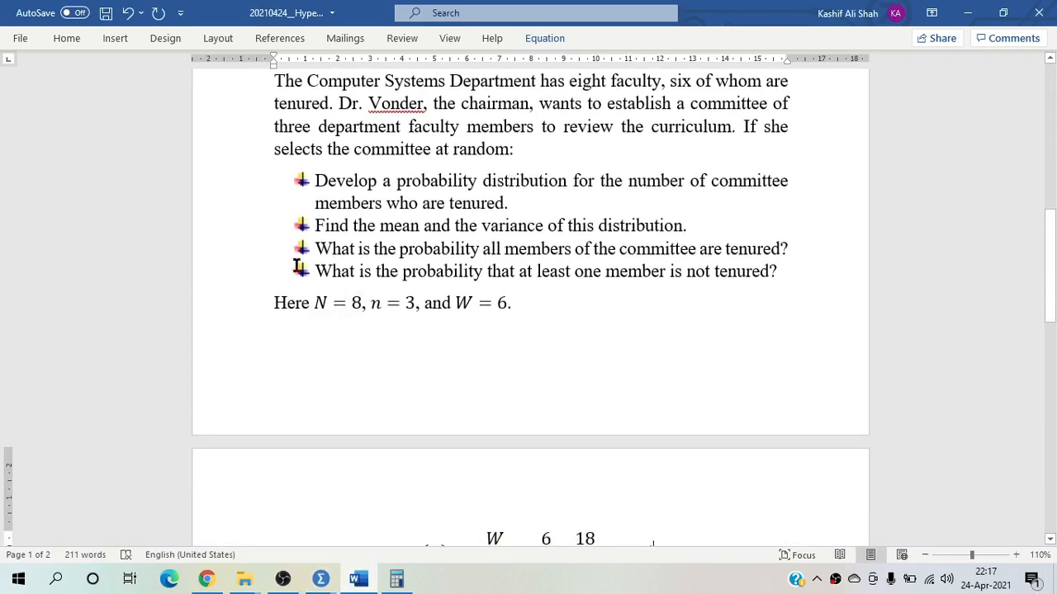
left_click_drag(316, 248, 788, 249)
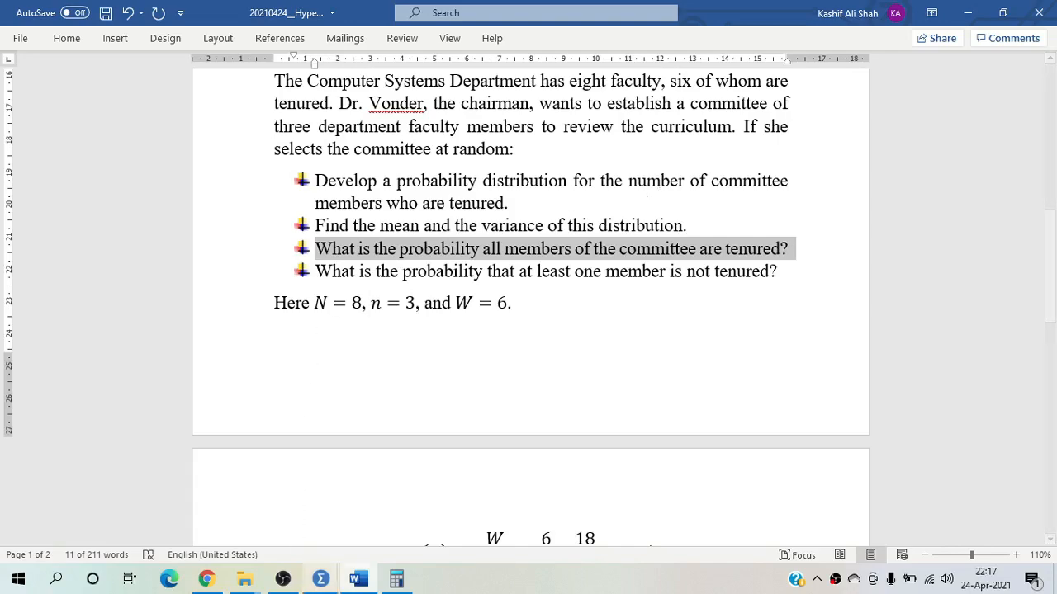
Look up the Px probability for x = 3 in the SPSS data editor
mouse_move(326, 584)
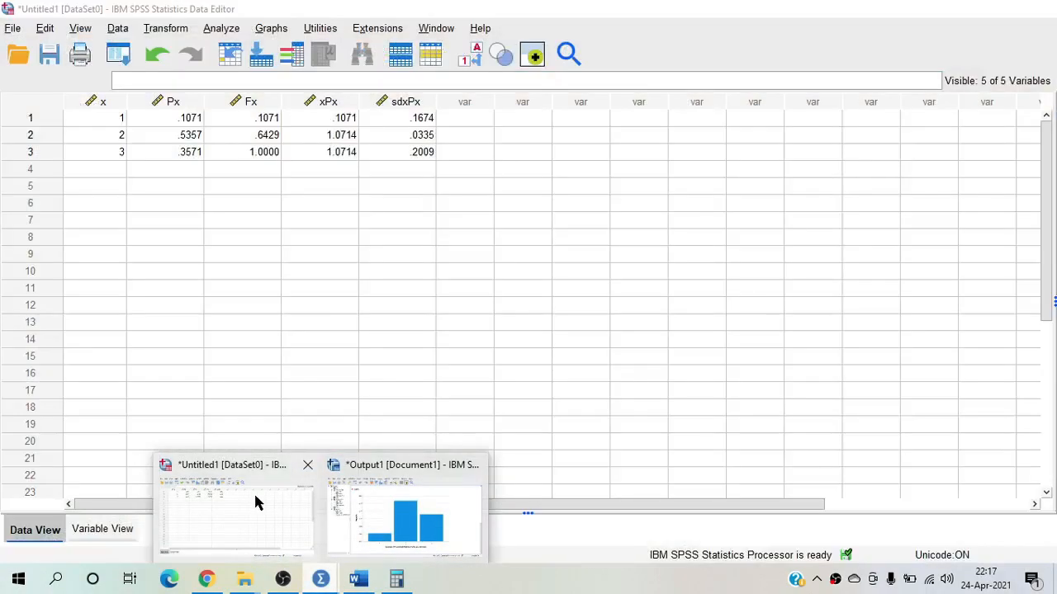
left_click(254, 491)
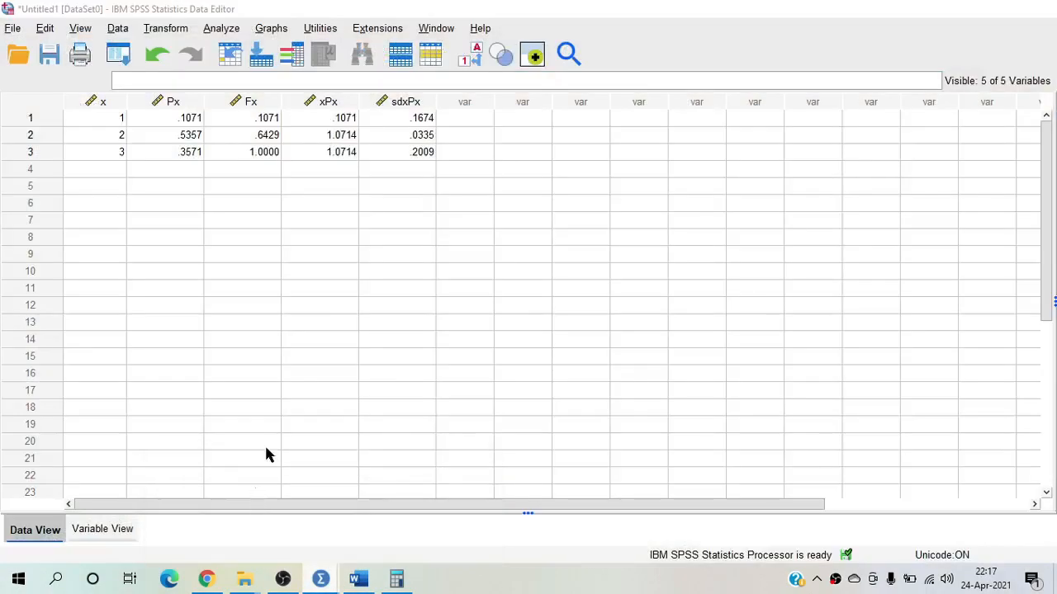
left_click(93, 147)
left_click(142, 152)
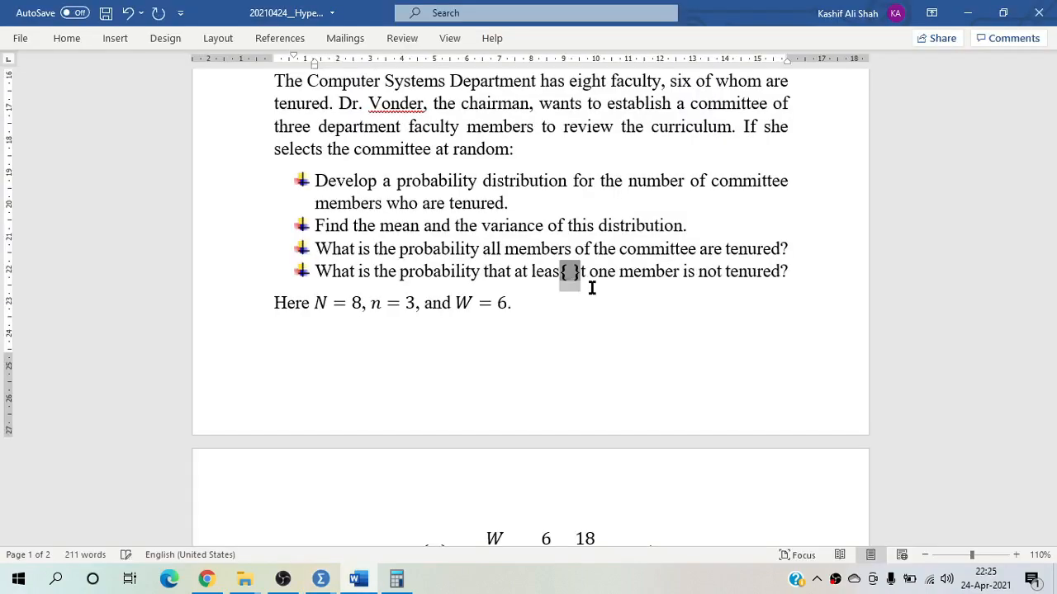
Undo the stray braces inserted in the "at least one member is not tenured" question in Word
key("ctrl+z")
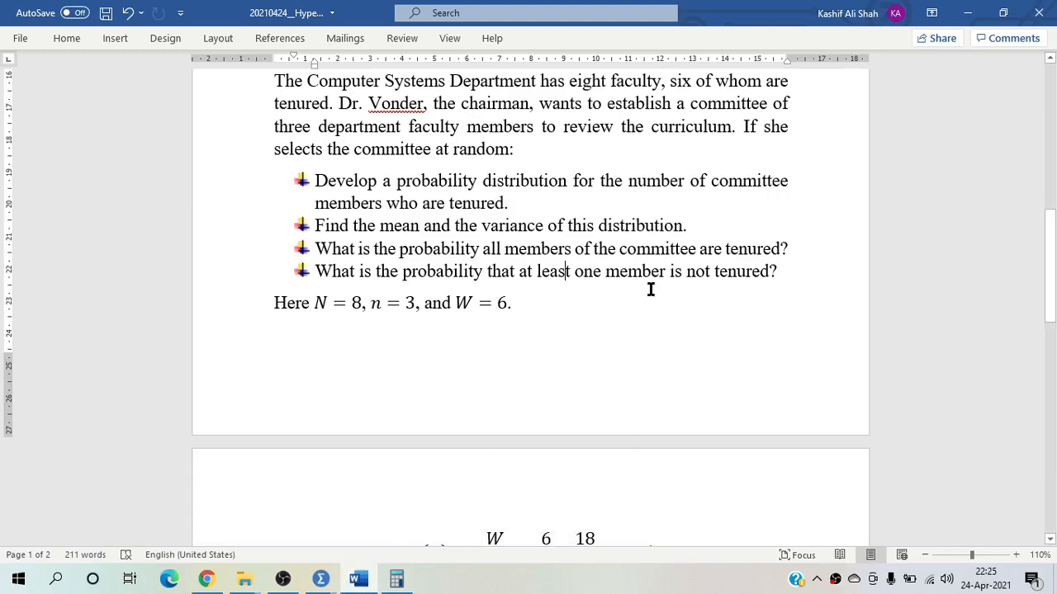
In the SPSS data editor, examine Px for x = 1 and x = 2 and the cumulative Fx for x = 2
mouse_move(321, 577)
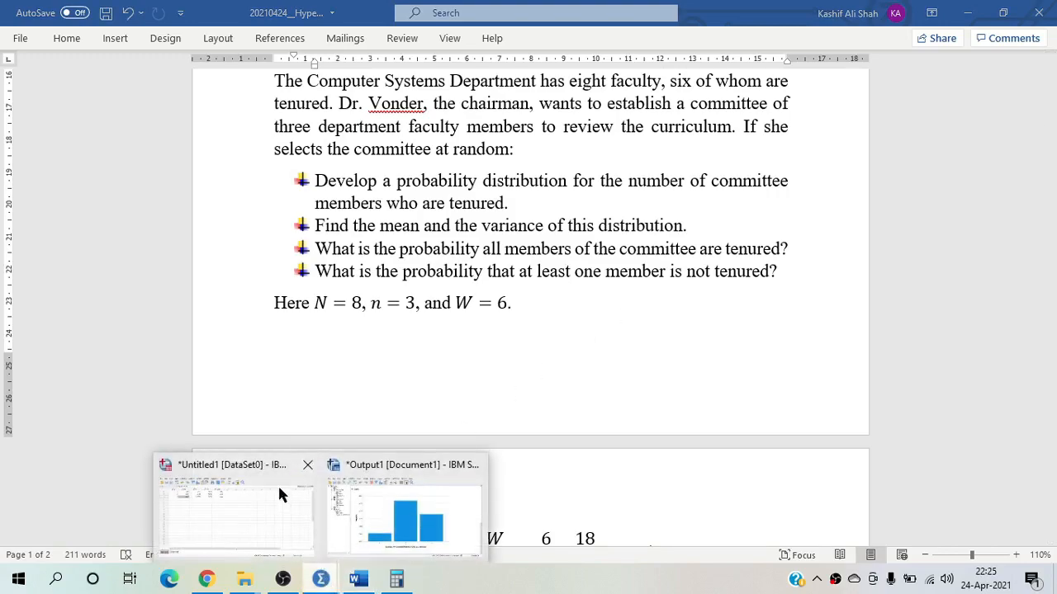
left_click(237, 510)
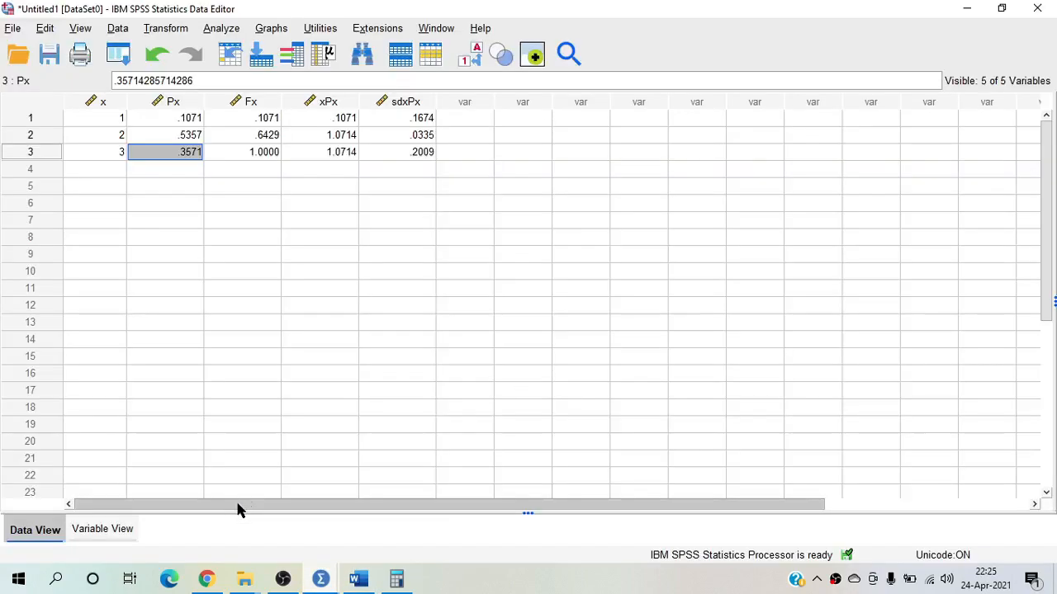
left_click(190, 122)
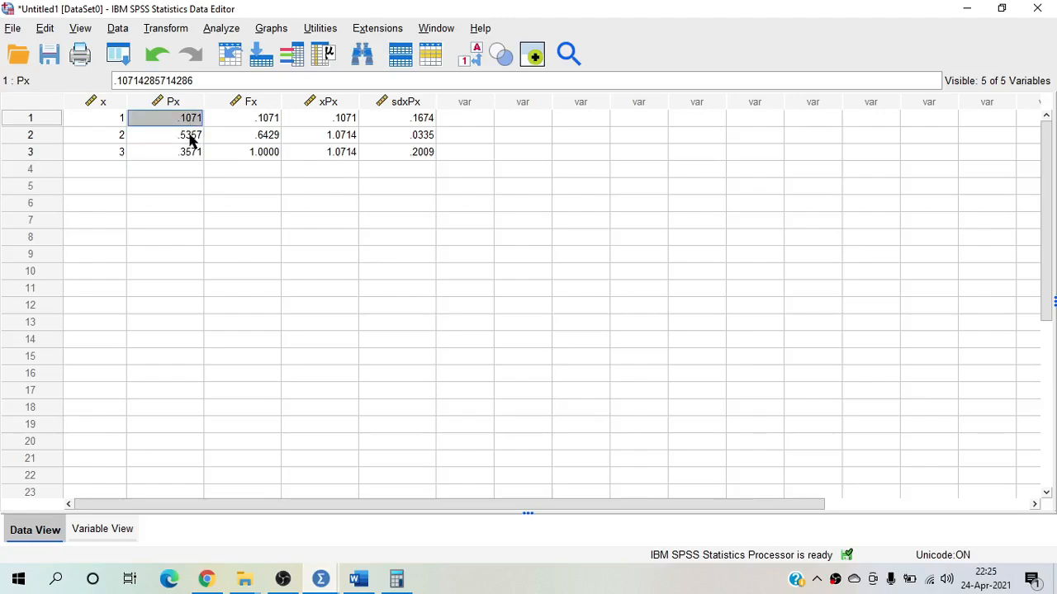
left_click(189, 137)
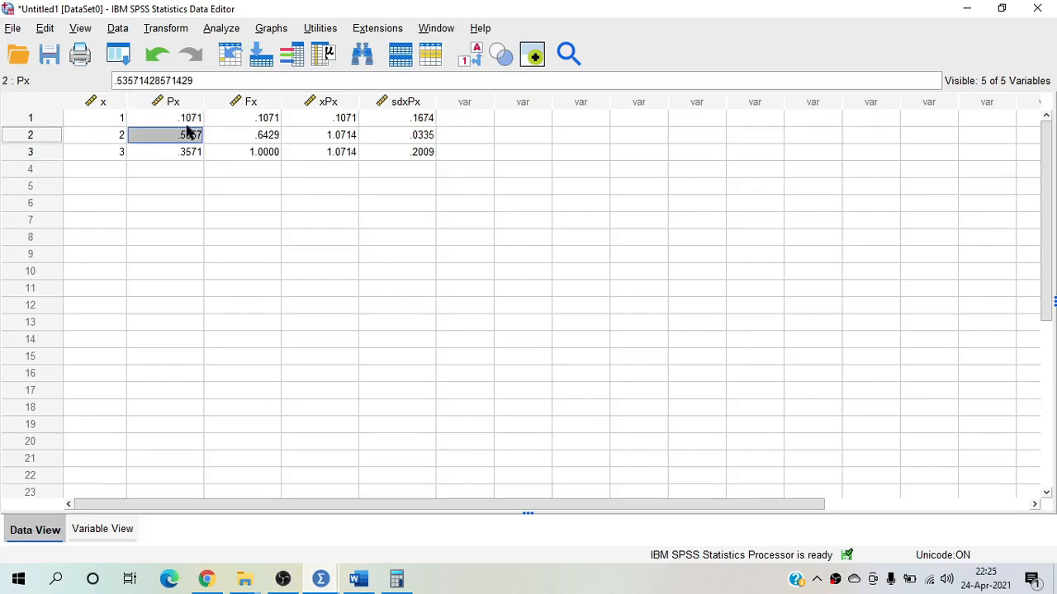
left_click(188, 123)
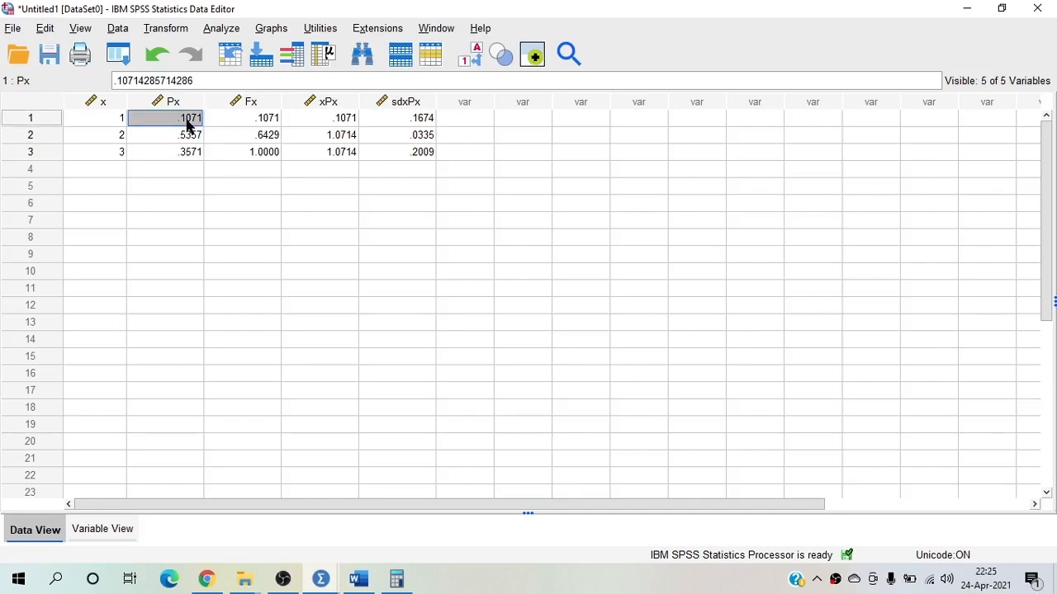
left_click(190, 141)
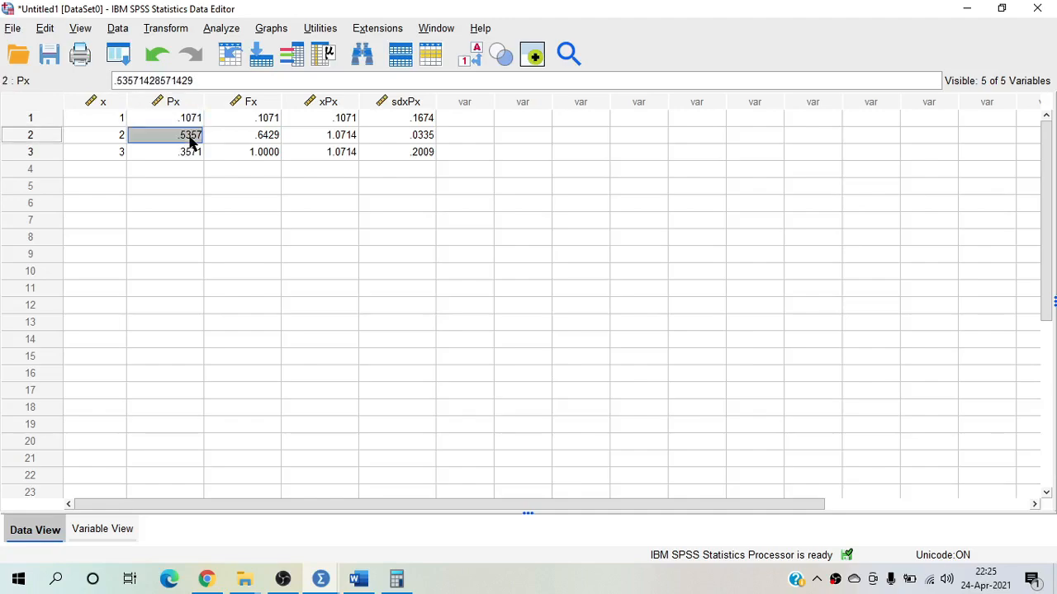
left_click(190, 122)
left_click(191, 136)
left_click(257, 139)
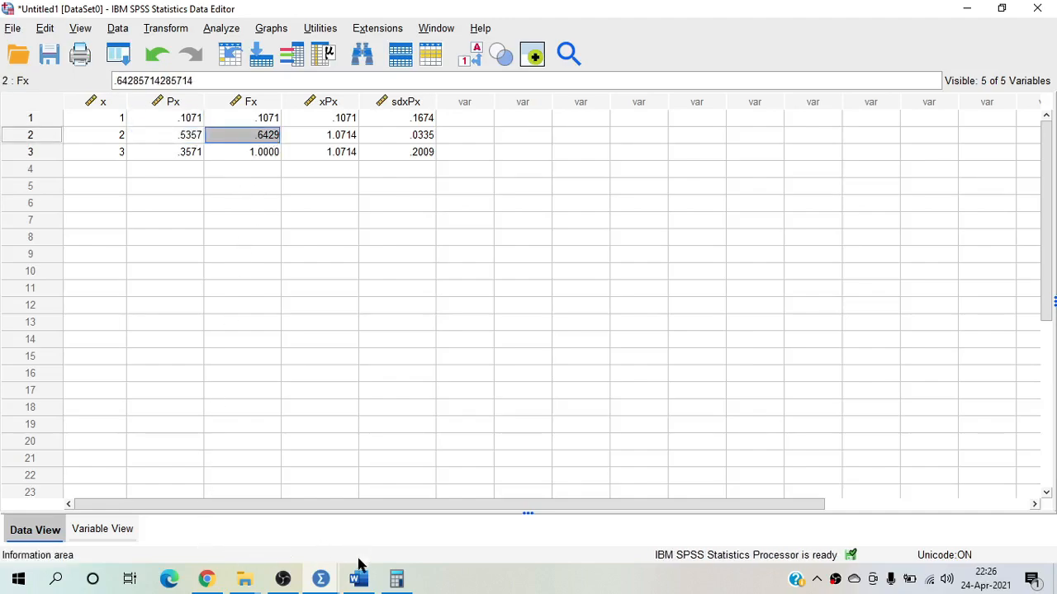
Switch to the SPSS output viewer to review the bar chart of Px by number of tenured committee members
left_click(321, 580)
left_click(275, 507)
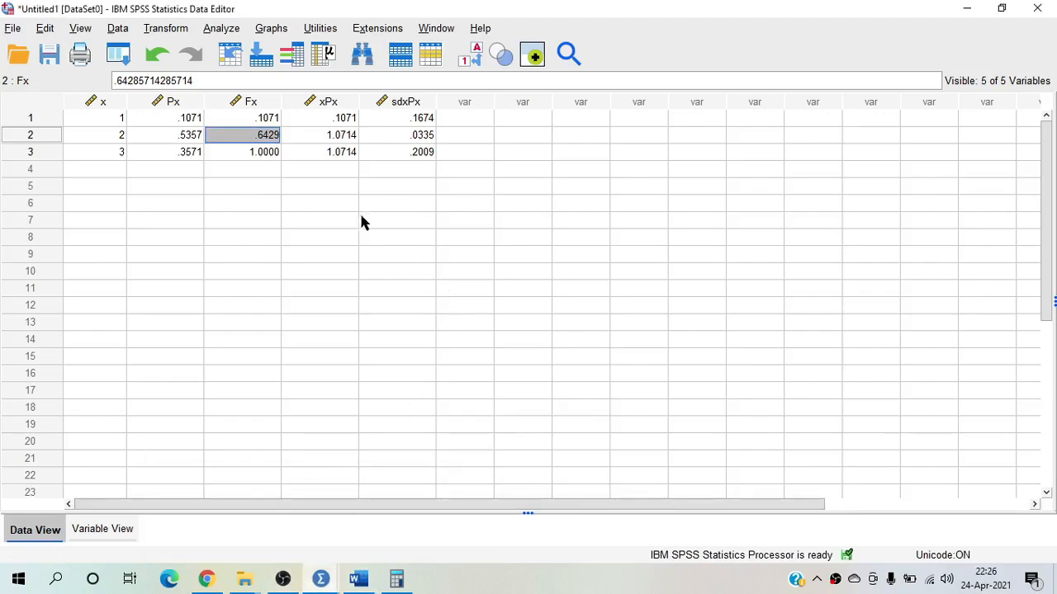
left_click(326, 584)
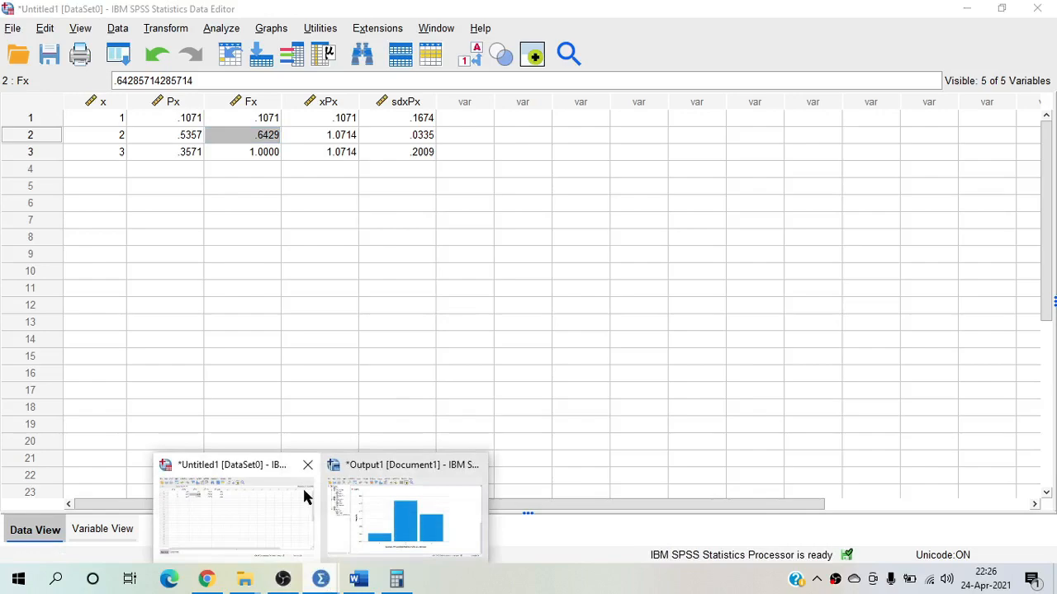
left_click(391, 503)
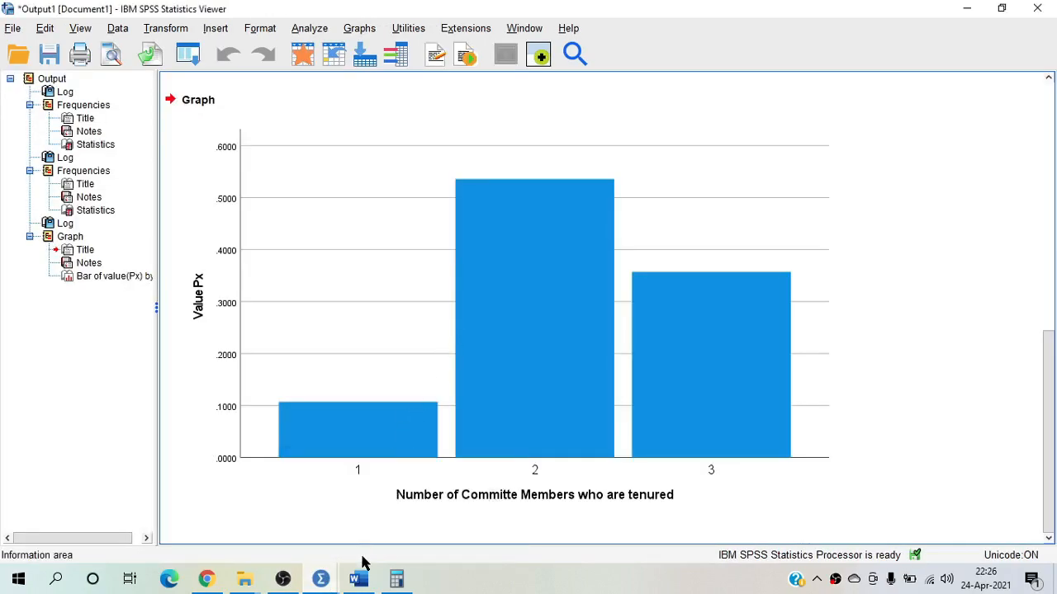